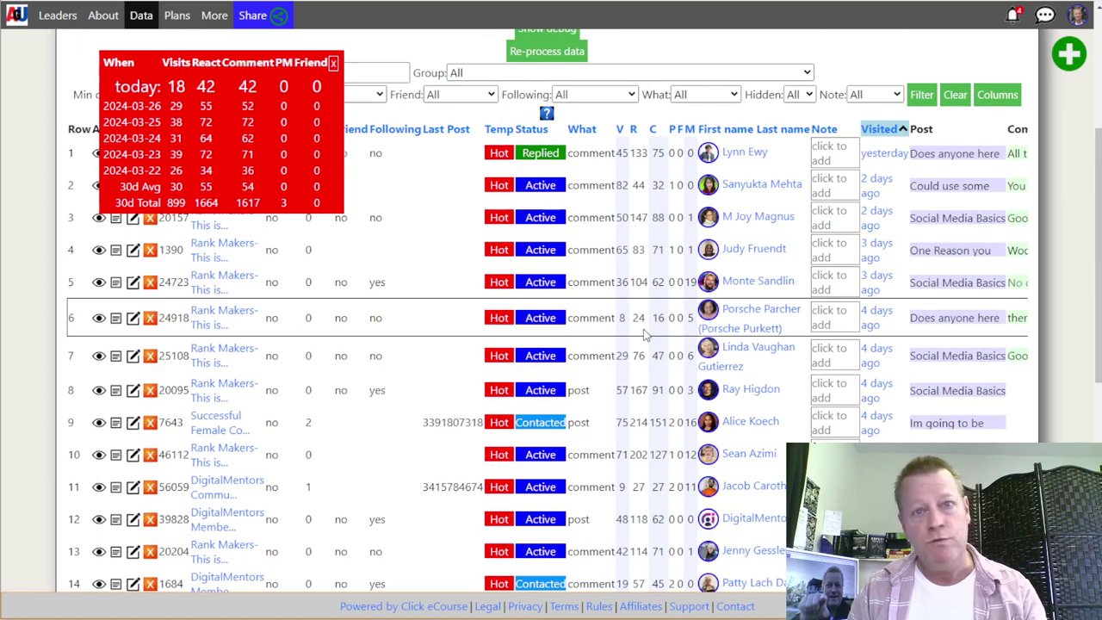
# Examine the Active Group Users list together with its view and filter options
pyautogui.scroll(-4, 645, 334)
pyautogui.scroll(8, 646, 335)
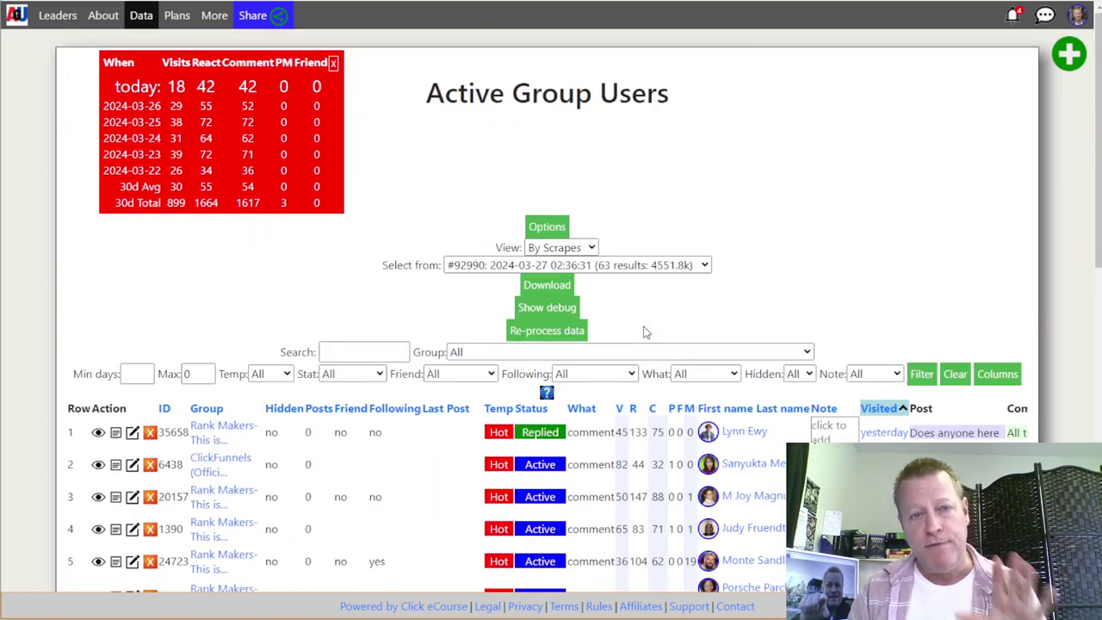
pyautogui.scroll(-7, 684, 325)
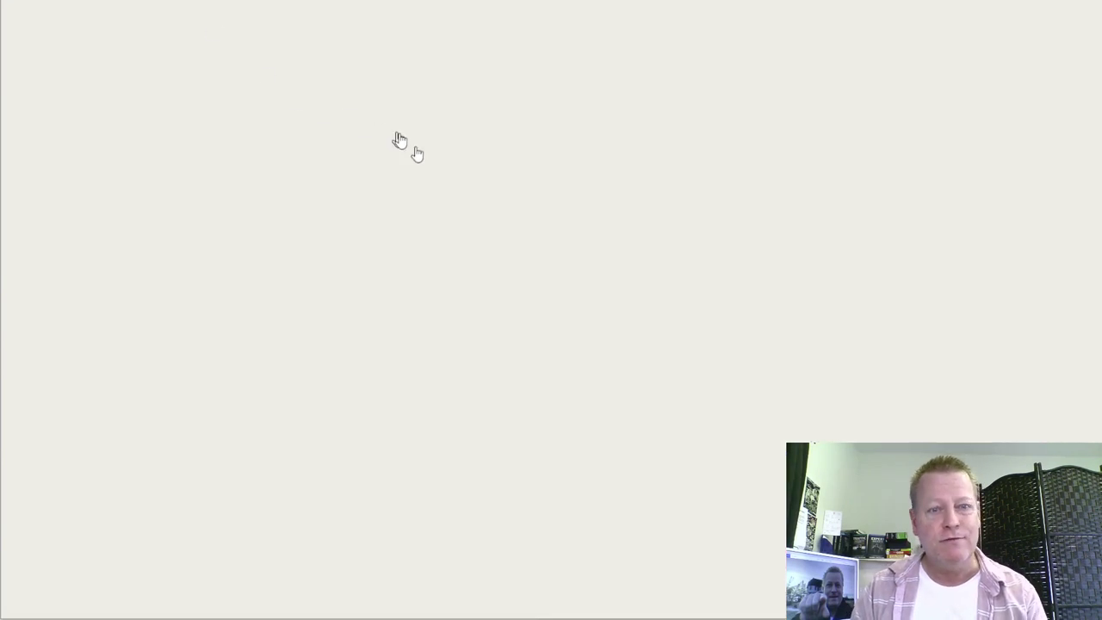
# Switch to Facebook, skim the posts and sponsored ads in the home feed, and return to the top of the feed
pyautogui.scroll(-12, 485, 218)
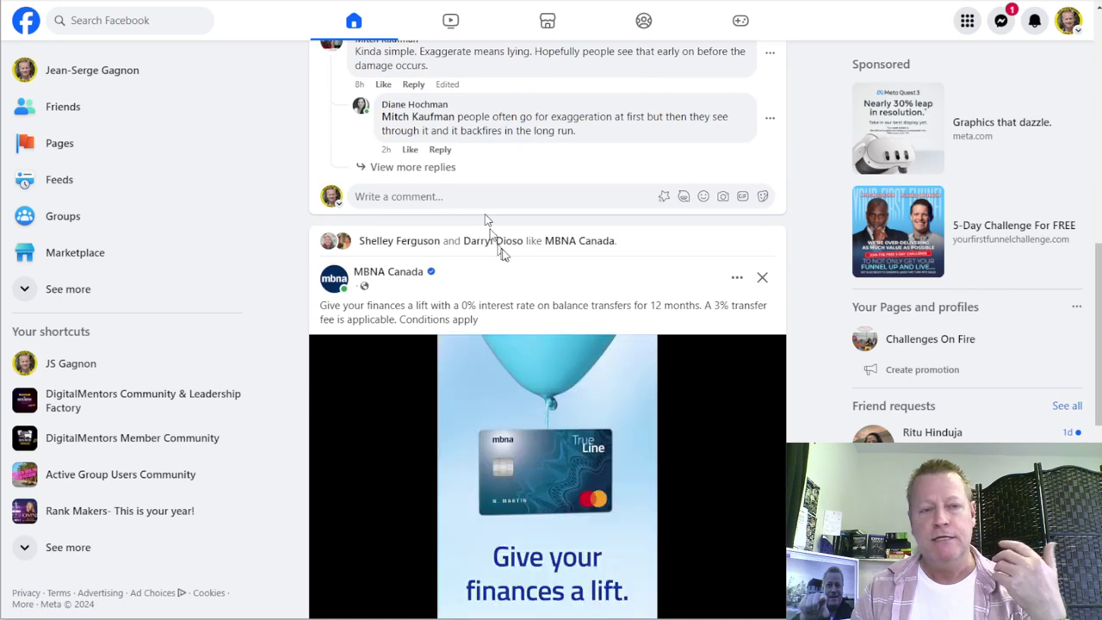
pyautogui.scroll(-9, 517, 263)
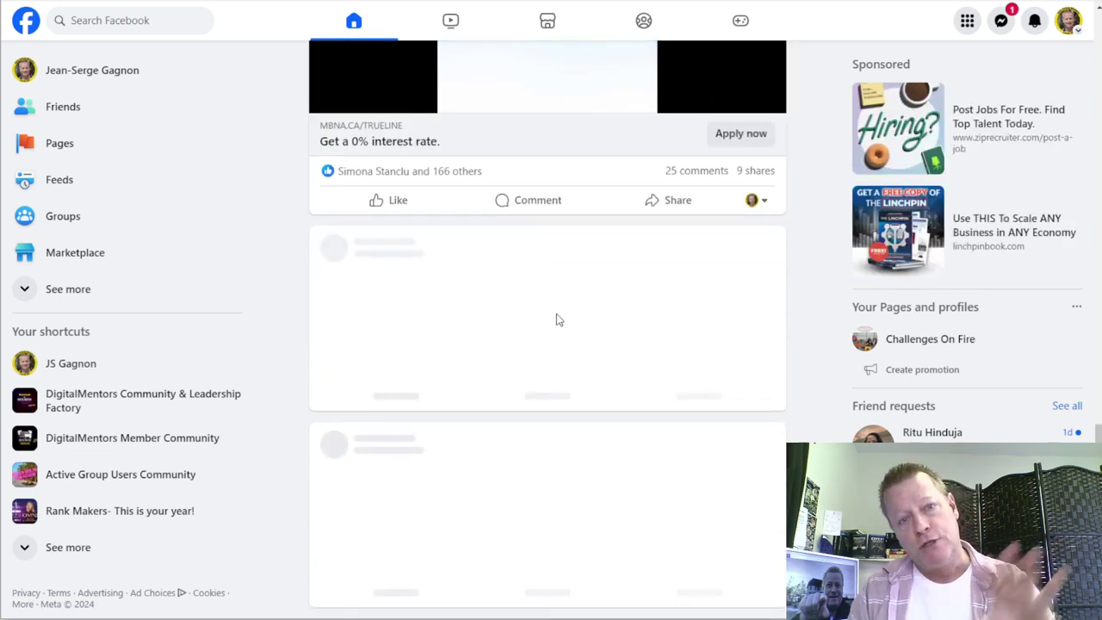
pyautogui.scroll(-3, 551, 315)
pyautogui.scroll(-6, 542, 310)
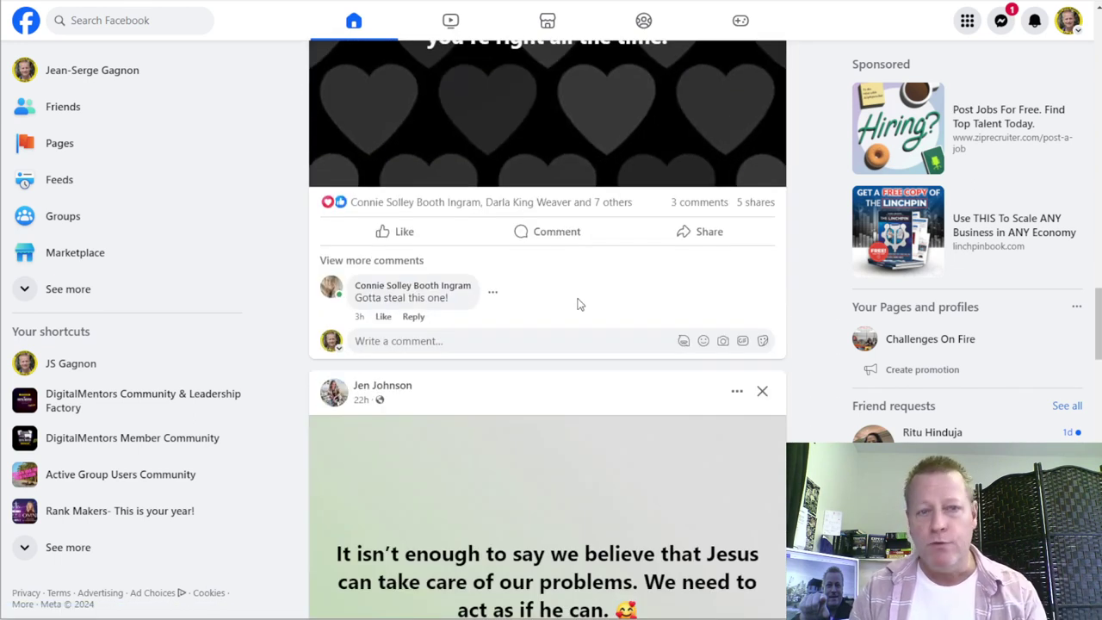
pyautogui.scroll(-3, 579, 304)
pyautogui.scroll(-4, 581, 299)
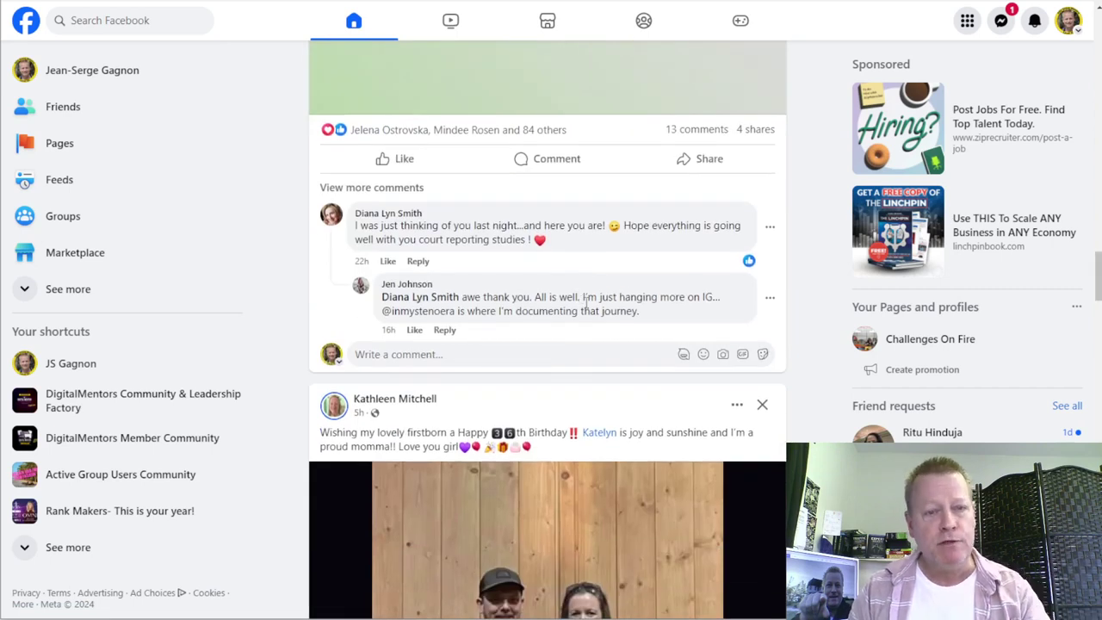
pyautogui.scroll(-6, 586, 303)
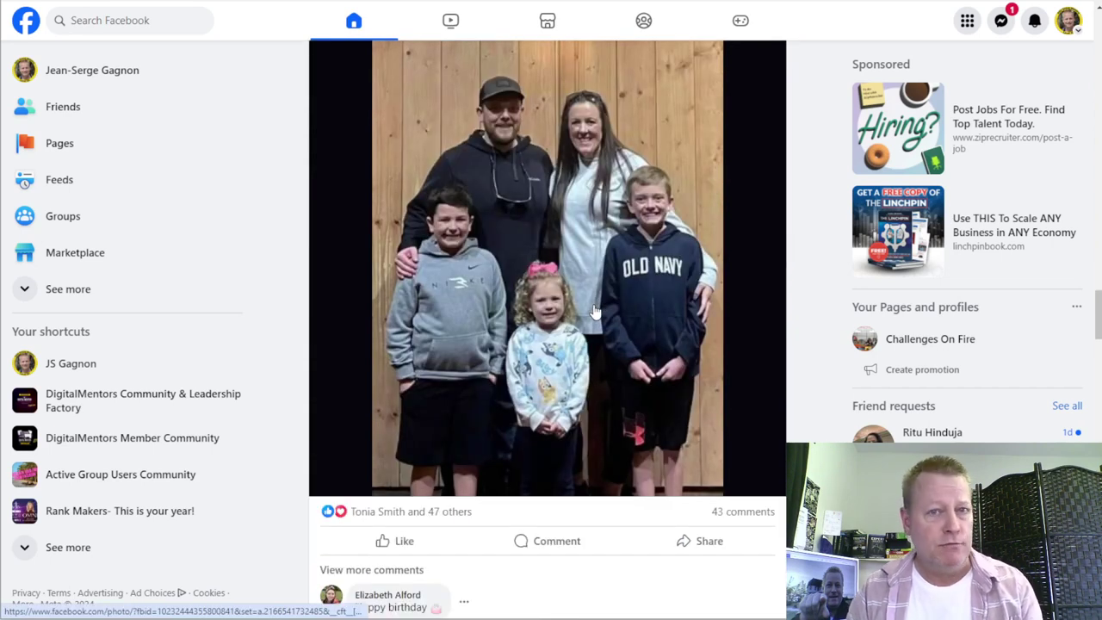
pyautogui.scroll(5, 594, 312)
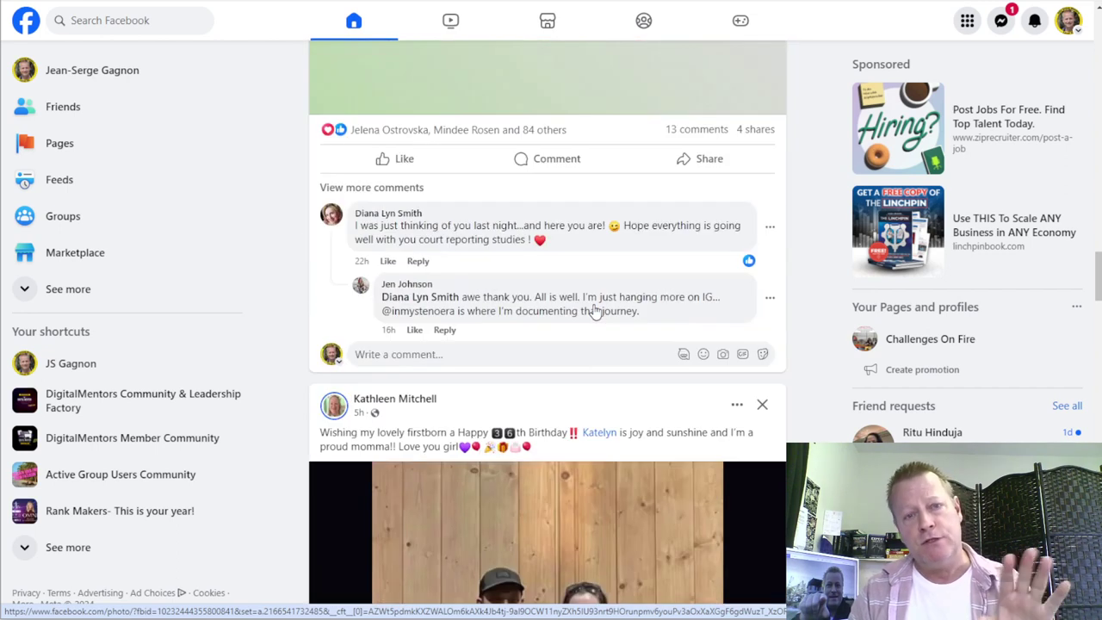
pyautogui.scroll(5, 595, 303)
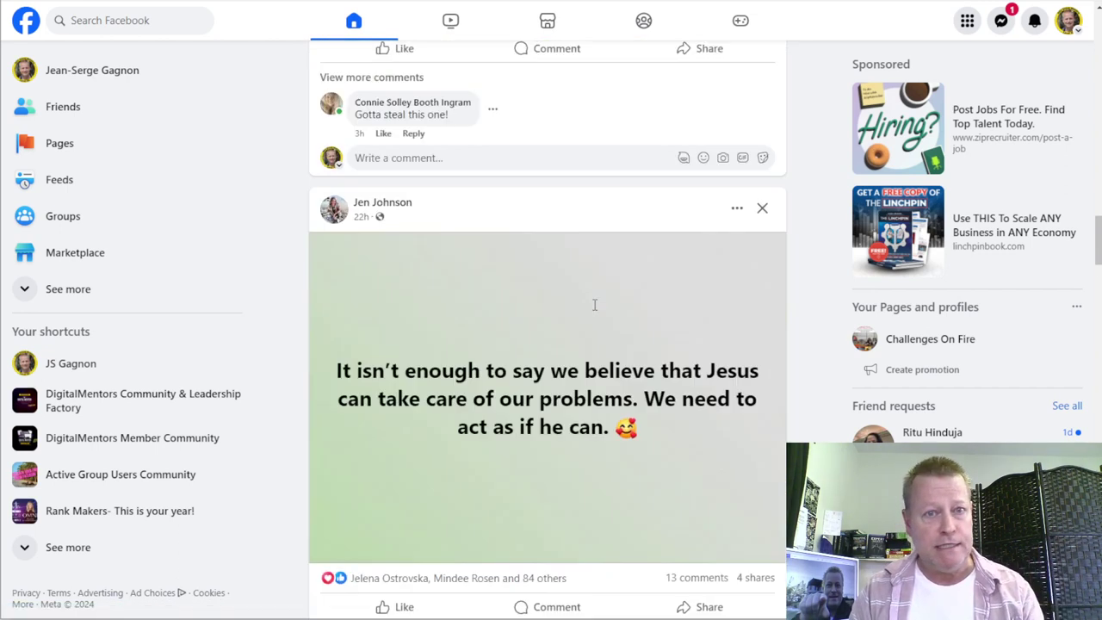
pyautogui.scroll(4, 593, 306)
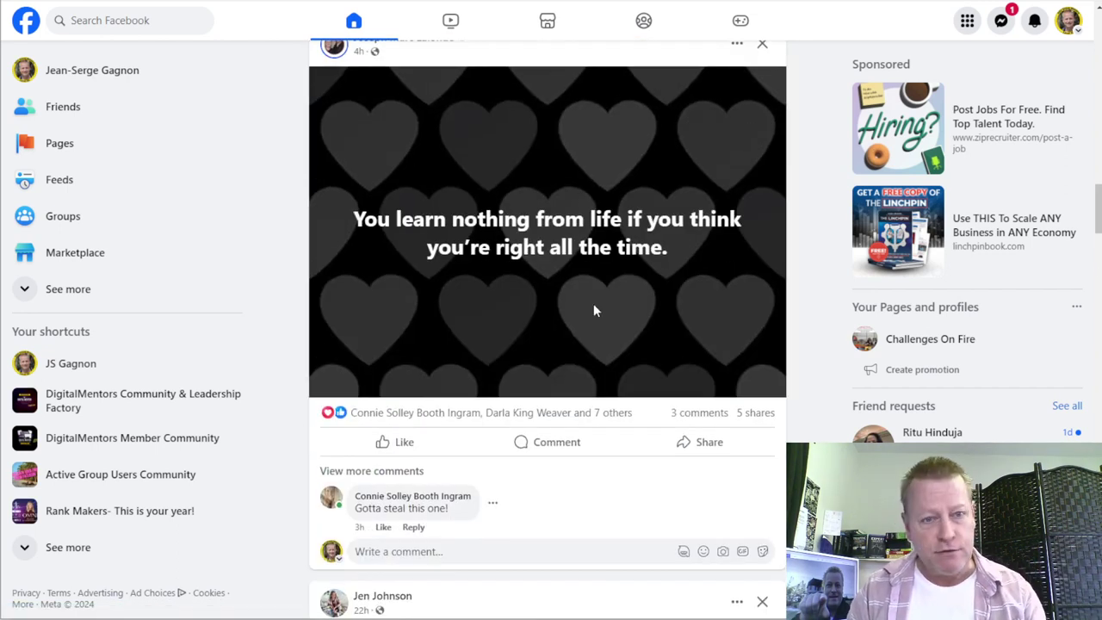
pyautogui.scroll(3, 593, 308)
pyautogui.scroll(8, 652, 313)
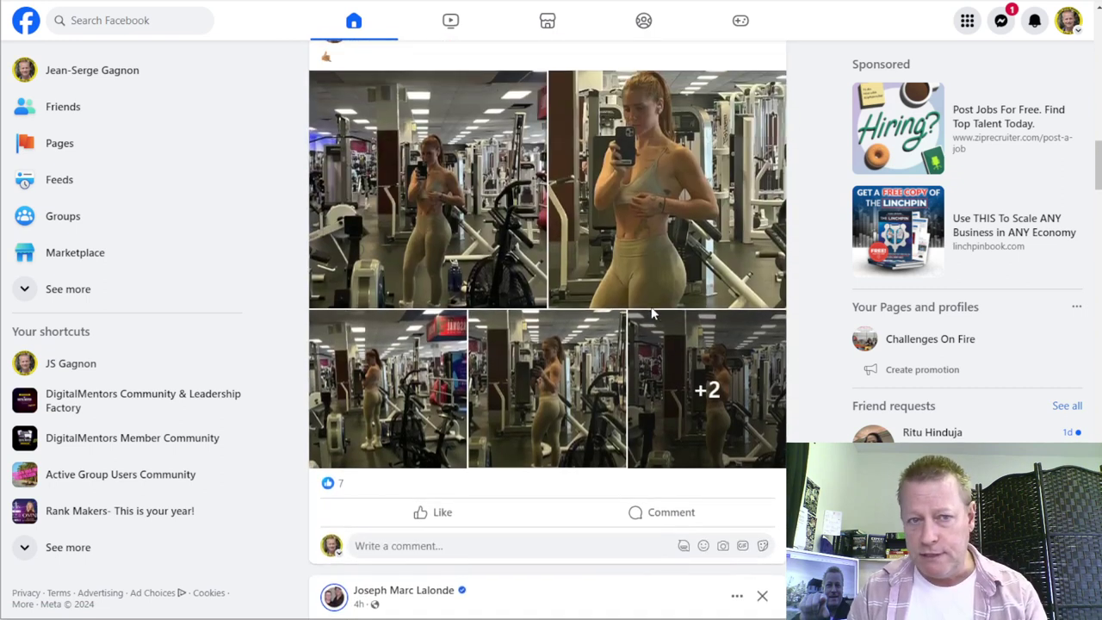
pyautogui.scroll(10, 652, 313)
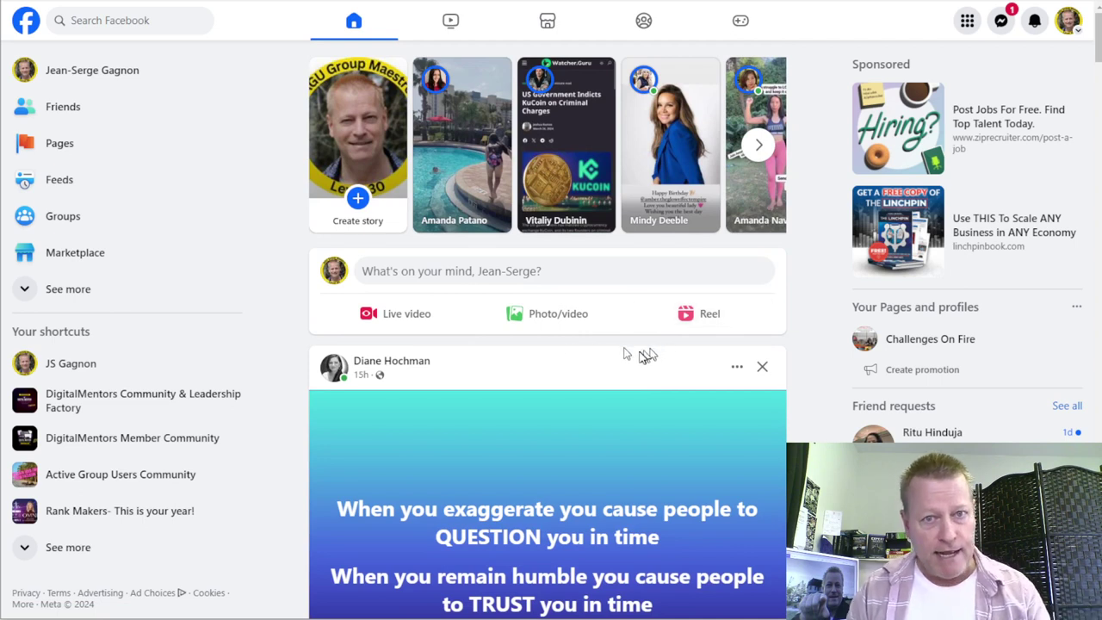
# Go through the Facebook home feed from its first post, checking each post's author, content and engagement as well as the sponsored entries
pyautogui.scroll(-3, 566, 345)
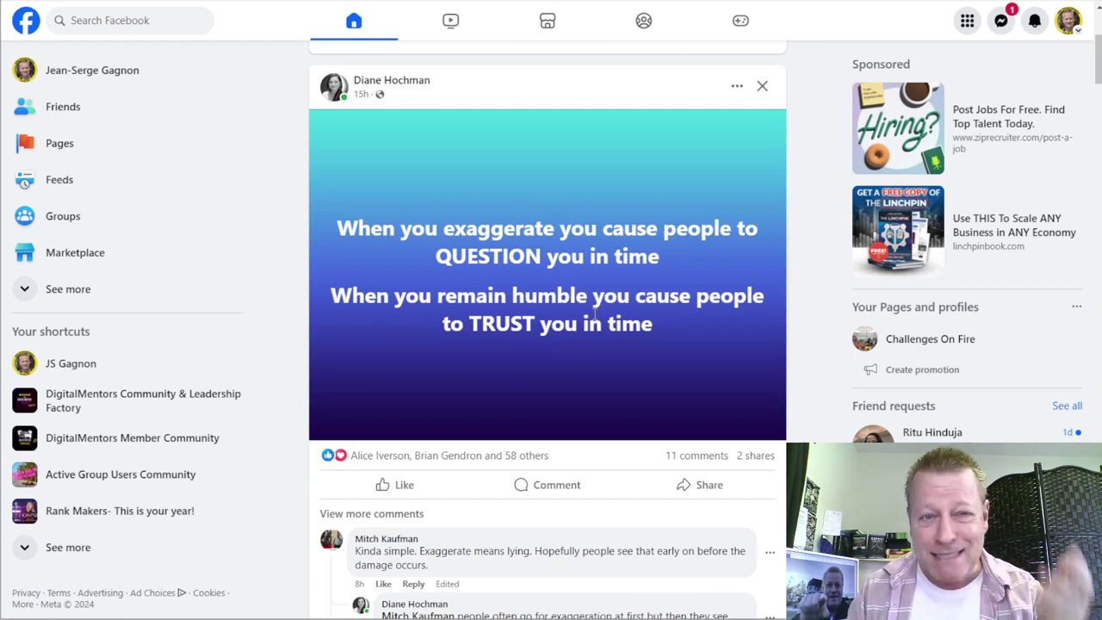
pyautogui.scroll(-12, 596, 312)
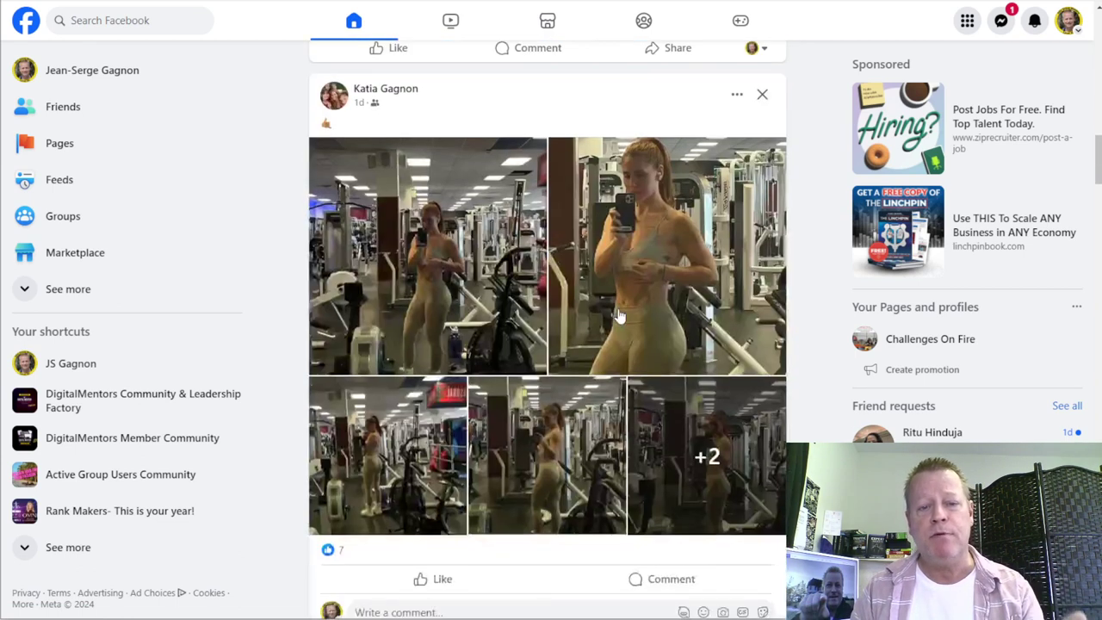
pyautogui.scroll(-7, 619, 317)
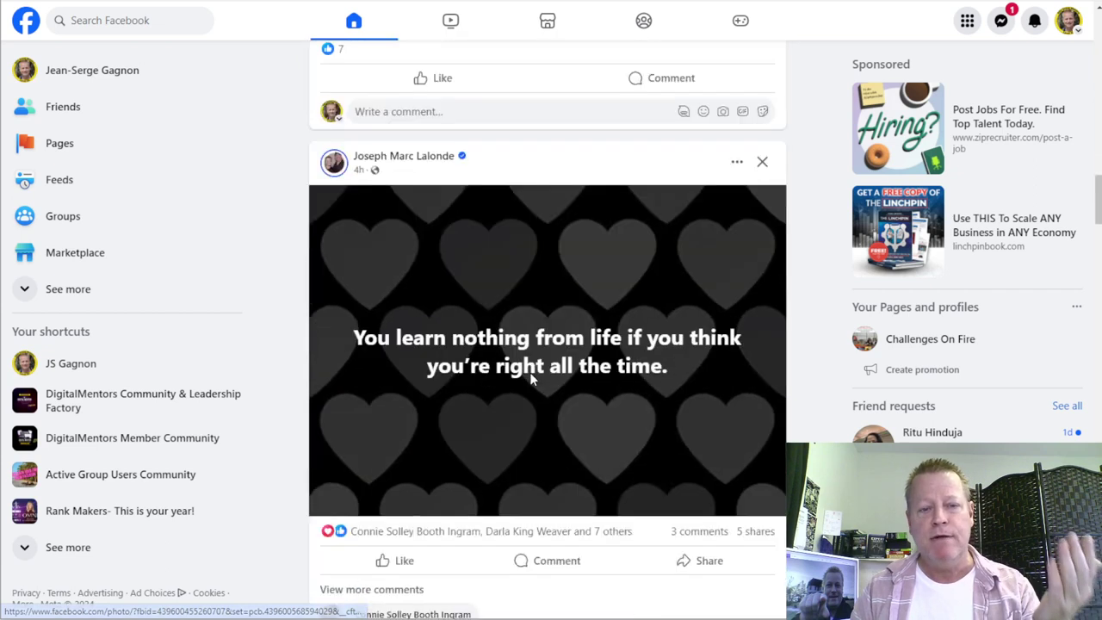
pyautogui.scroll(-3, 507, 296)
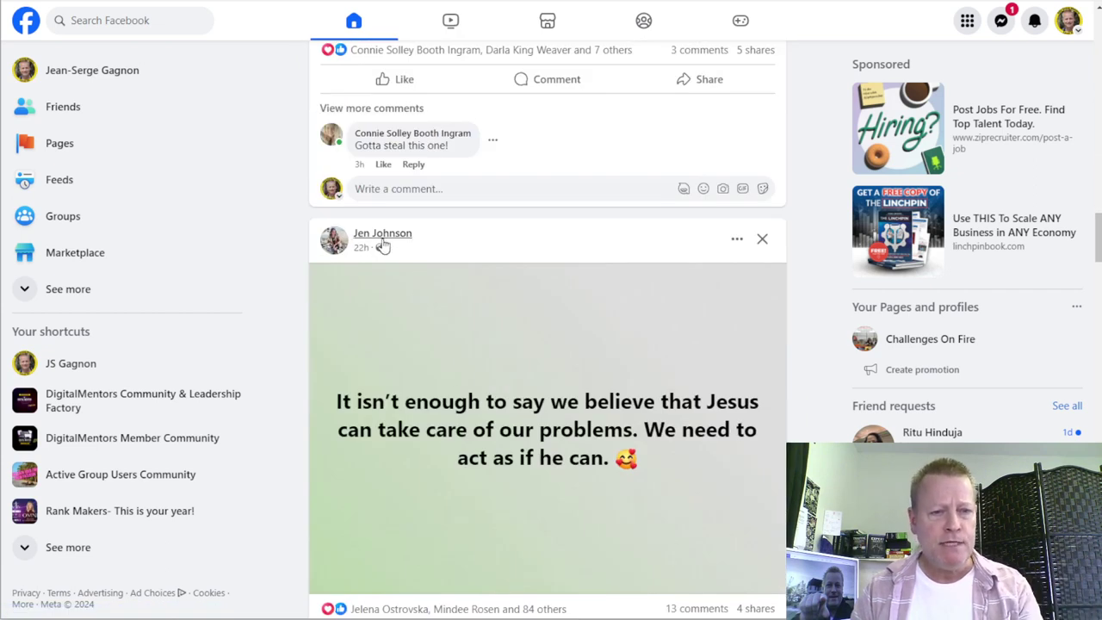
pyautogui.scroll(-9, 477, 413)
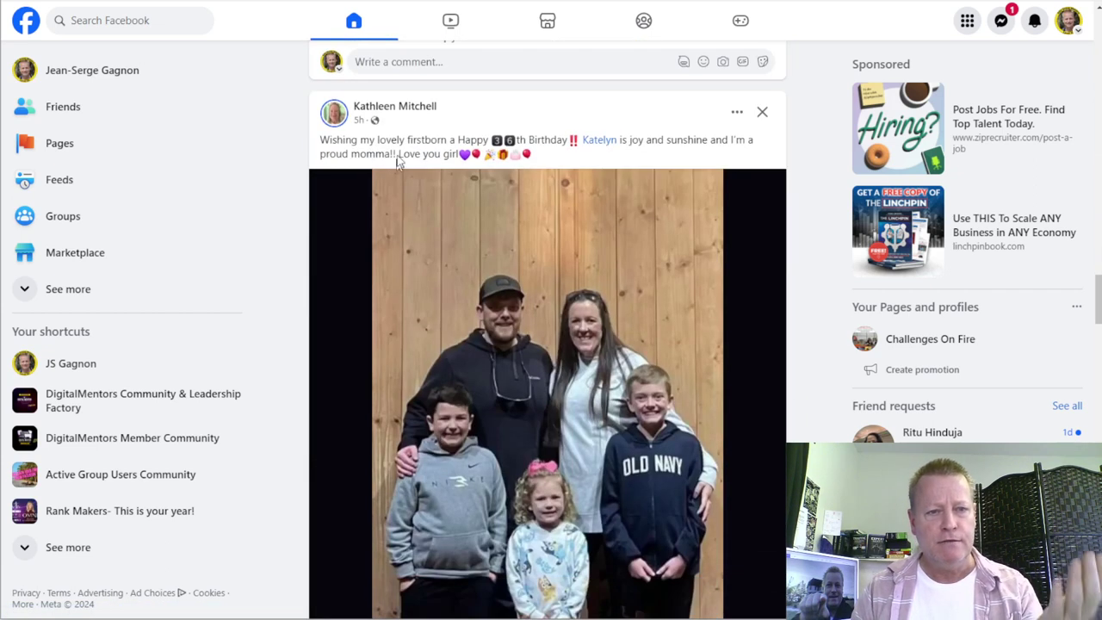
pyautogui.scroll(-7, 457, 146)
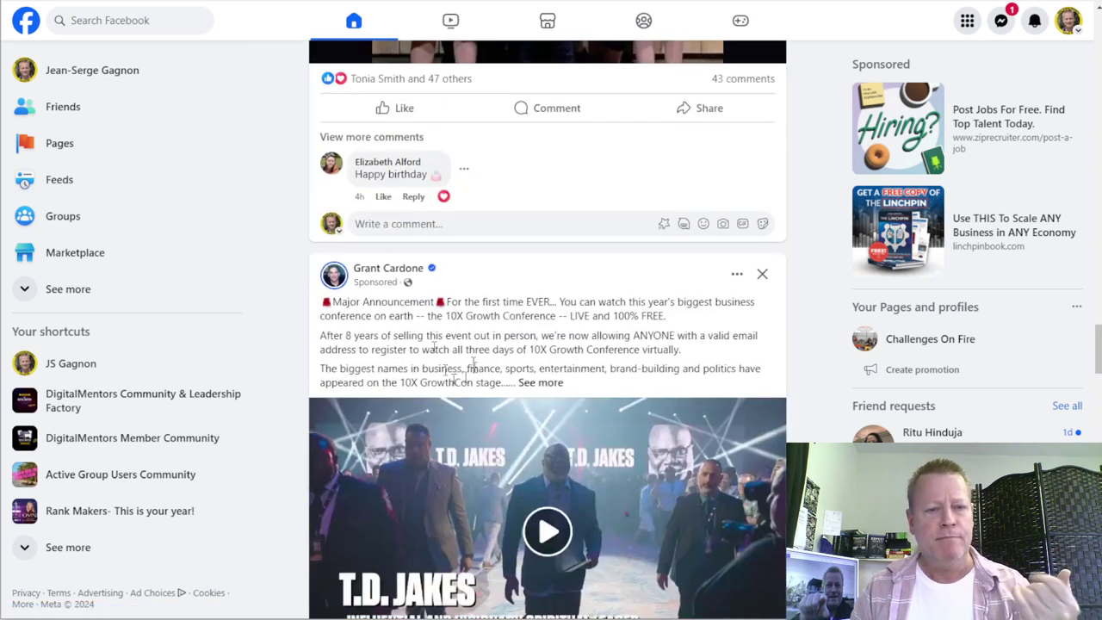
pyautogui.scroll(-10, 407, 283)
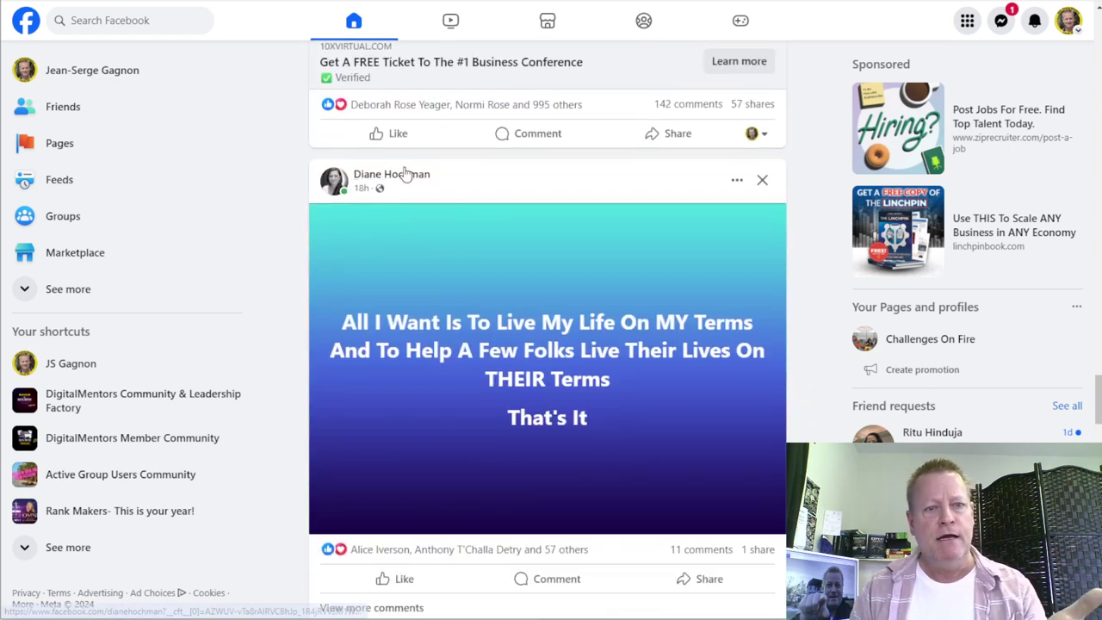
pyautogui.scroll(-4, 529, 324)
pyautogui.scroll(-3, 508, 357)
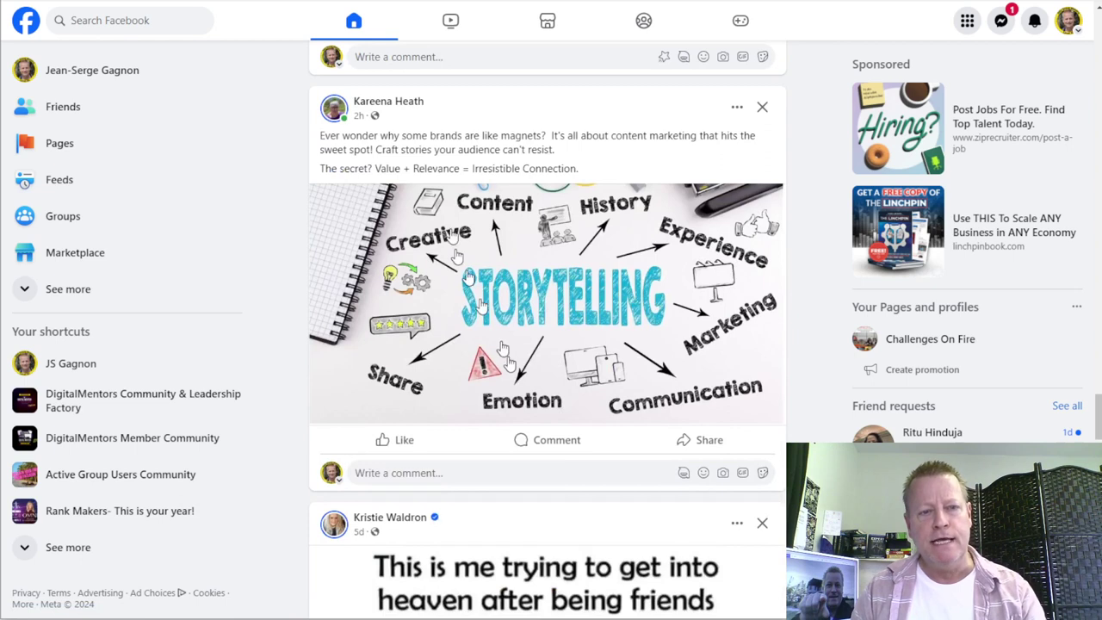
pyautogui.scroll(-3, 456, 319)
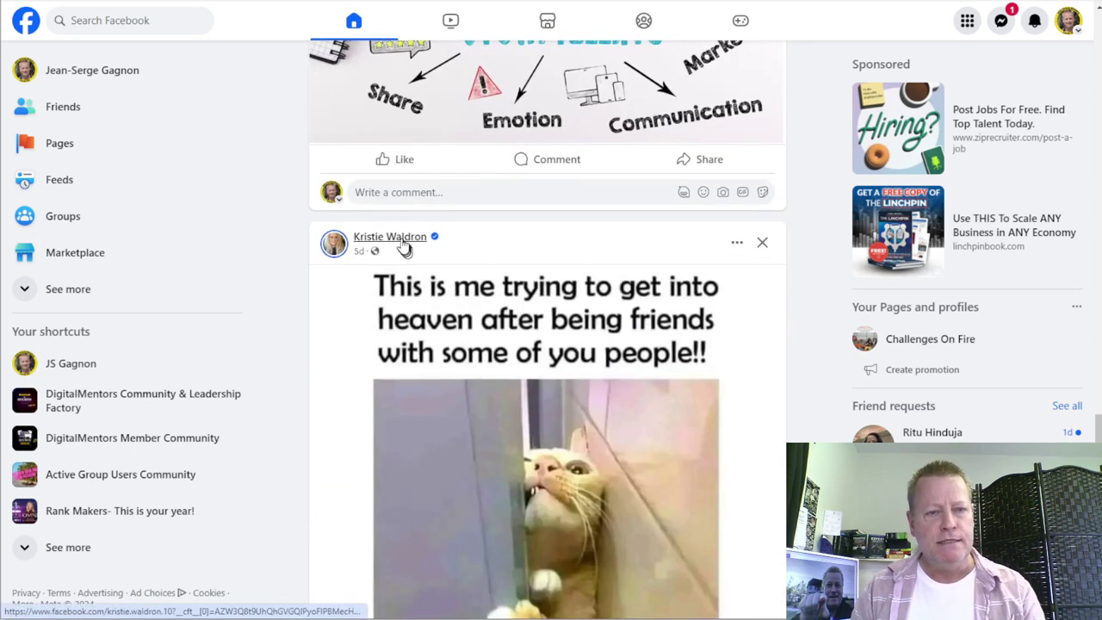
pyautogui.scroll(-7, 469, 276)
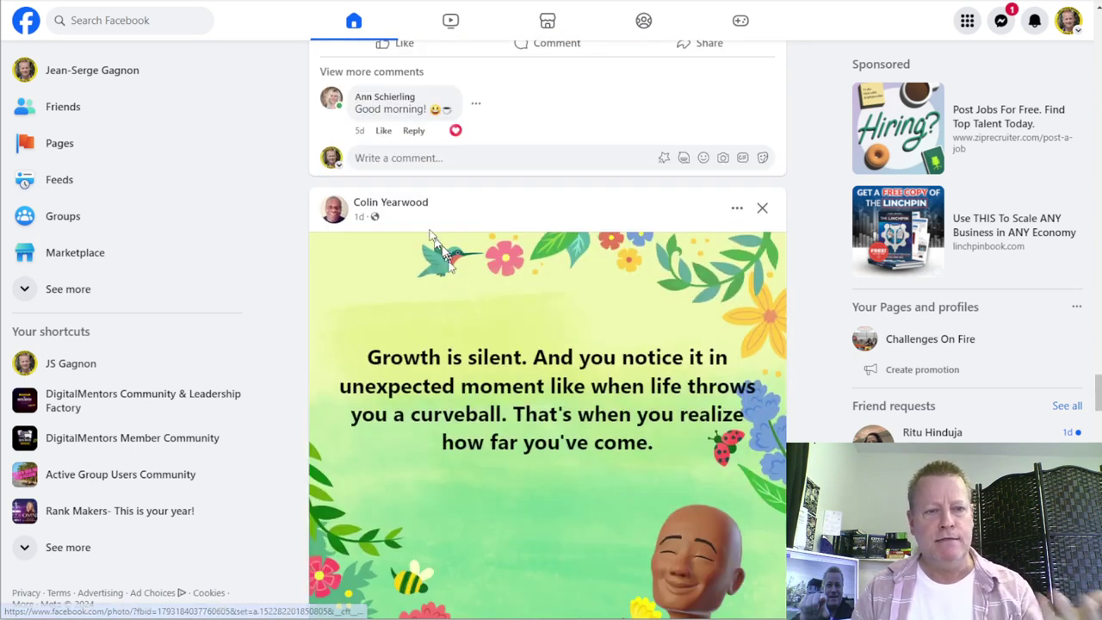
pyautogui.scroll(-4, 492, 365)
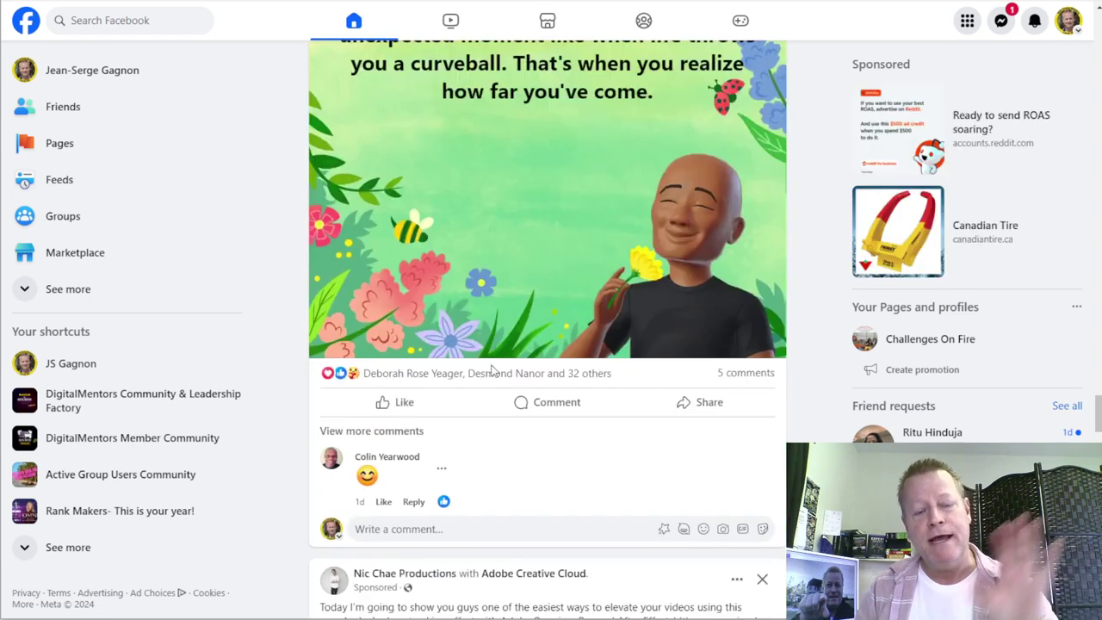
pyautogui.scroll(-5, 493, 368)
pyautogui.scroll(-6, 505, 382)
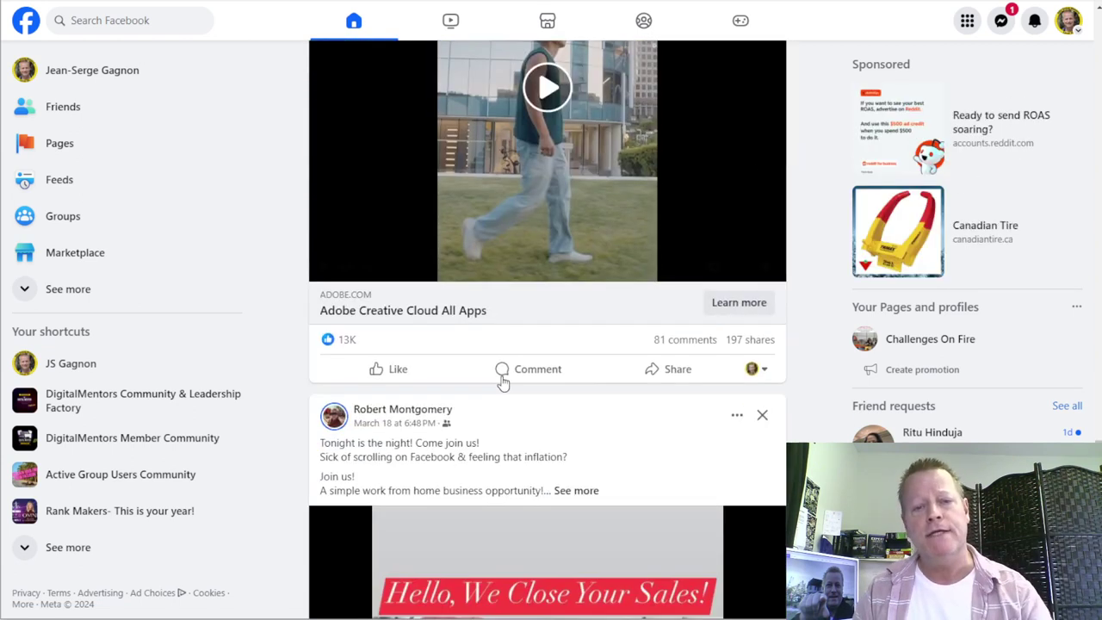
pyautogui.scroll(-8, 524, 390)
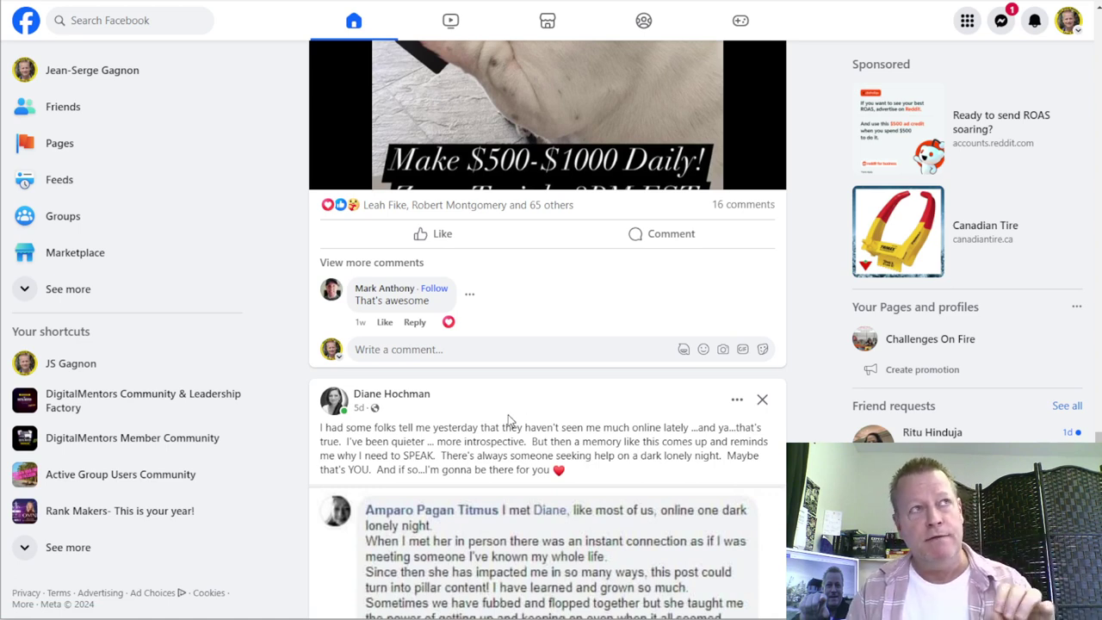
pyautogui.scroll(-10, 508, 419)
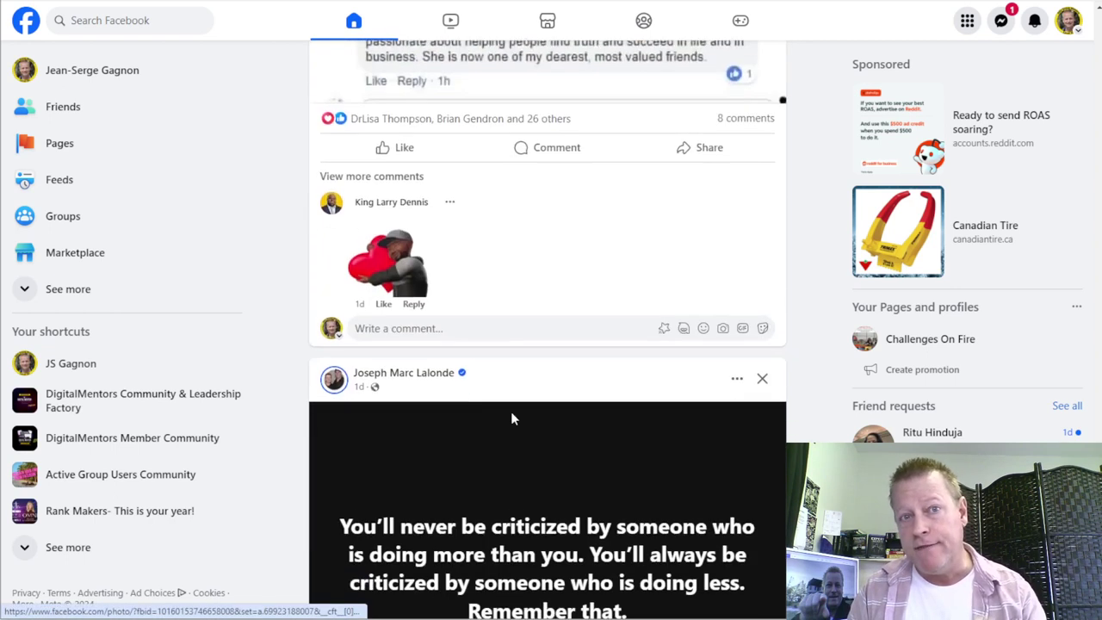
pyautogui.scroll(-3, 512, 417)
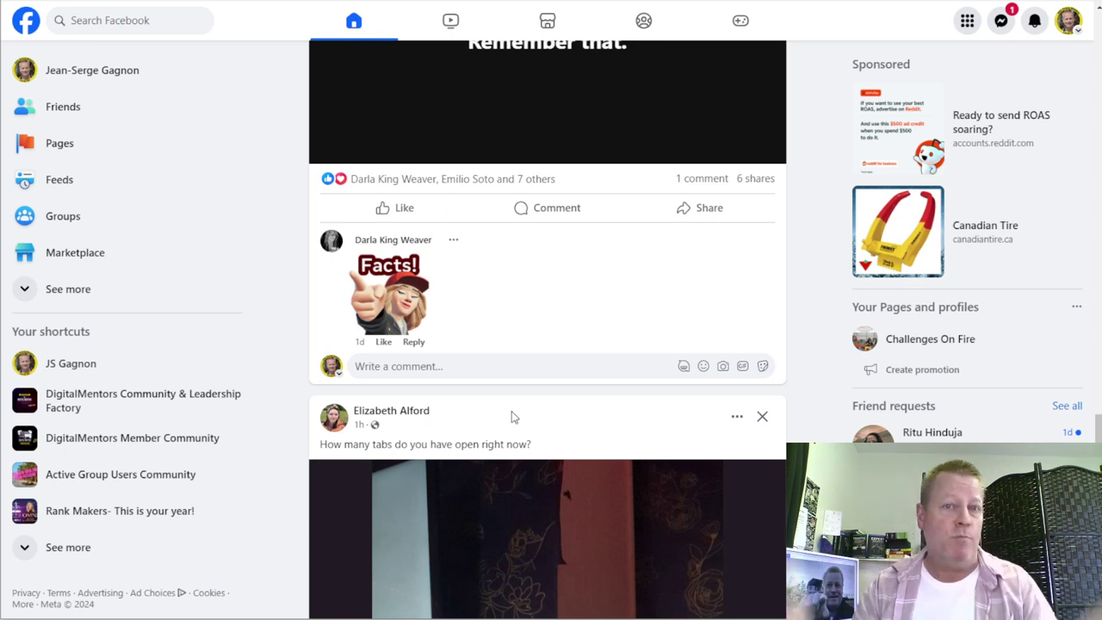
pyautogui.scroll(-4, 508, 405)
pyautogui.scroll(-12, 482, 331)
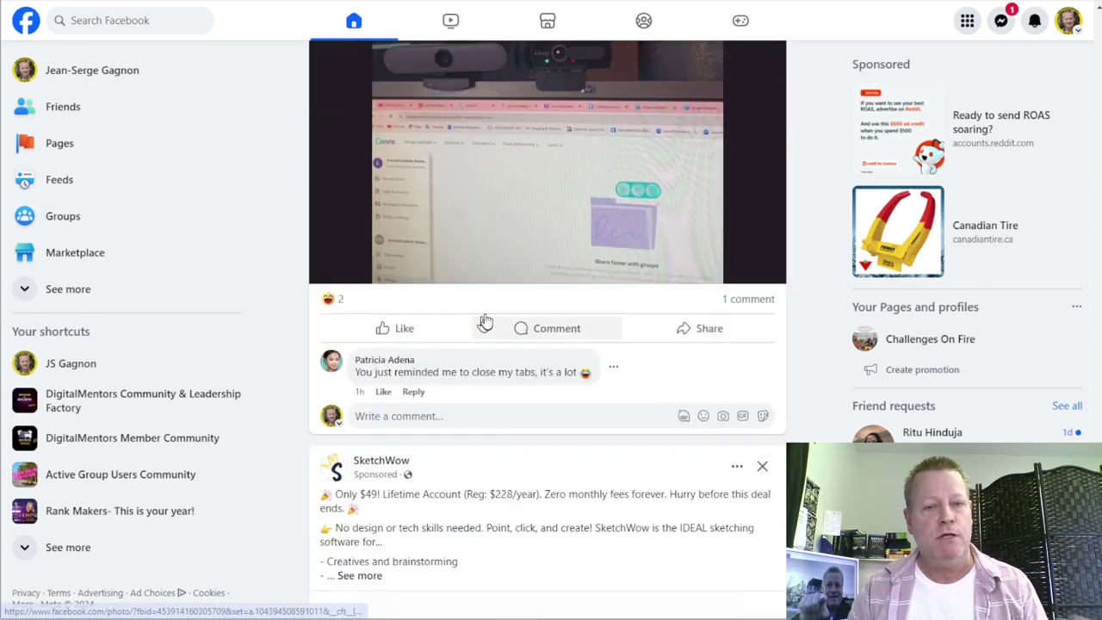
pyautogui.scroll(-10, 485, 314)
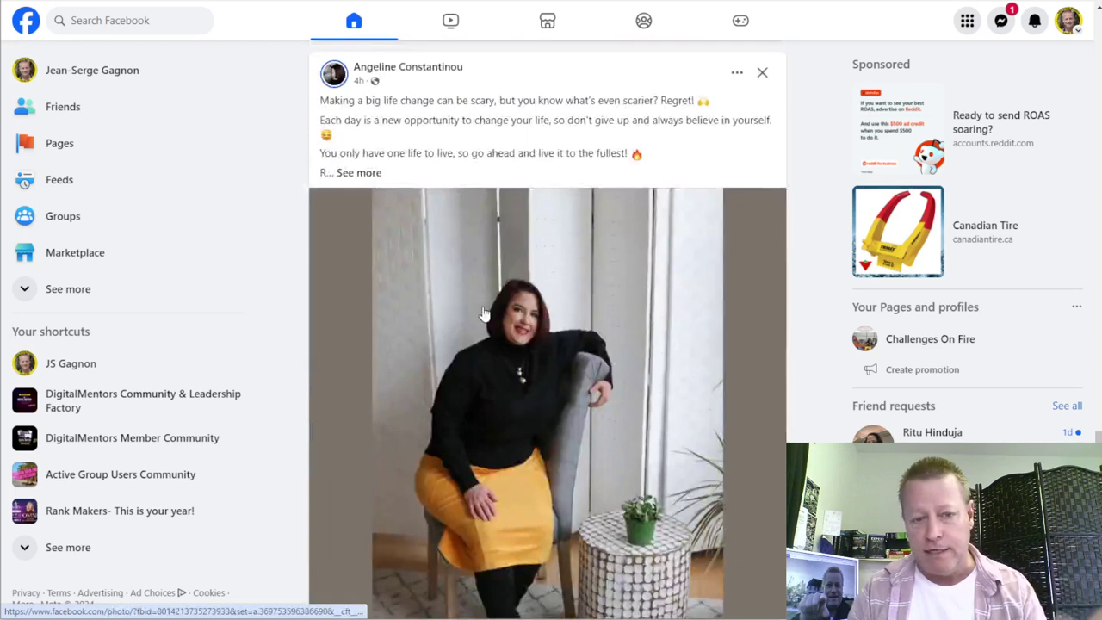
pyautogui.scroll(-4, 485, 314)
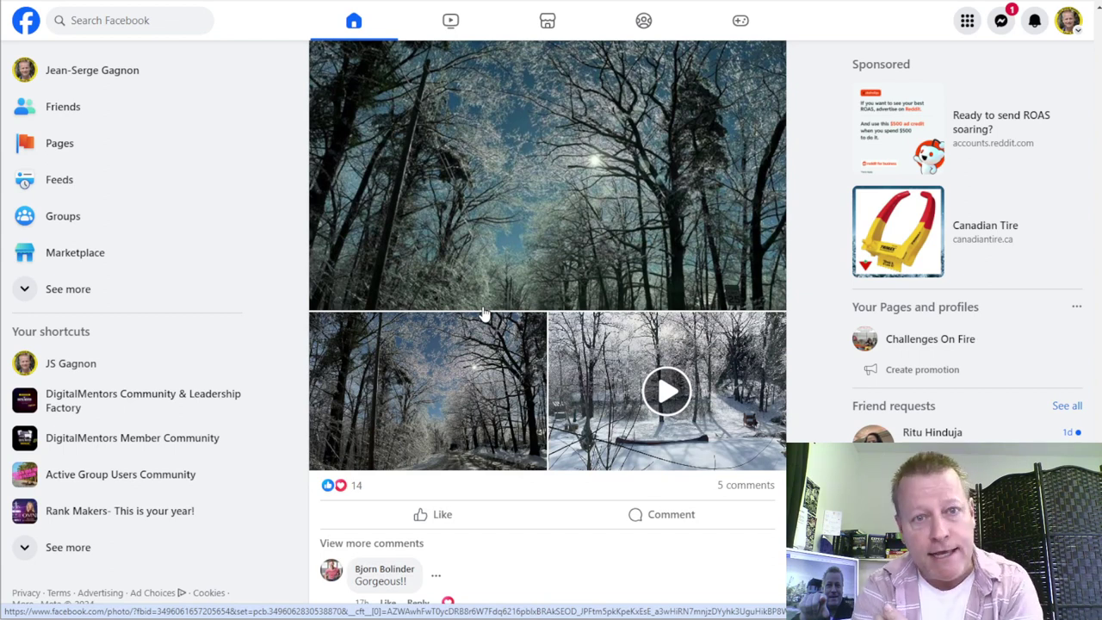
pyautogui.scroll(-13, 485, 314)
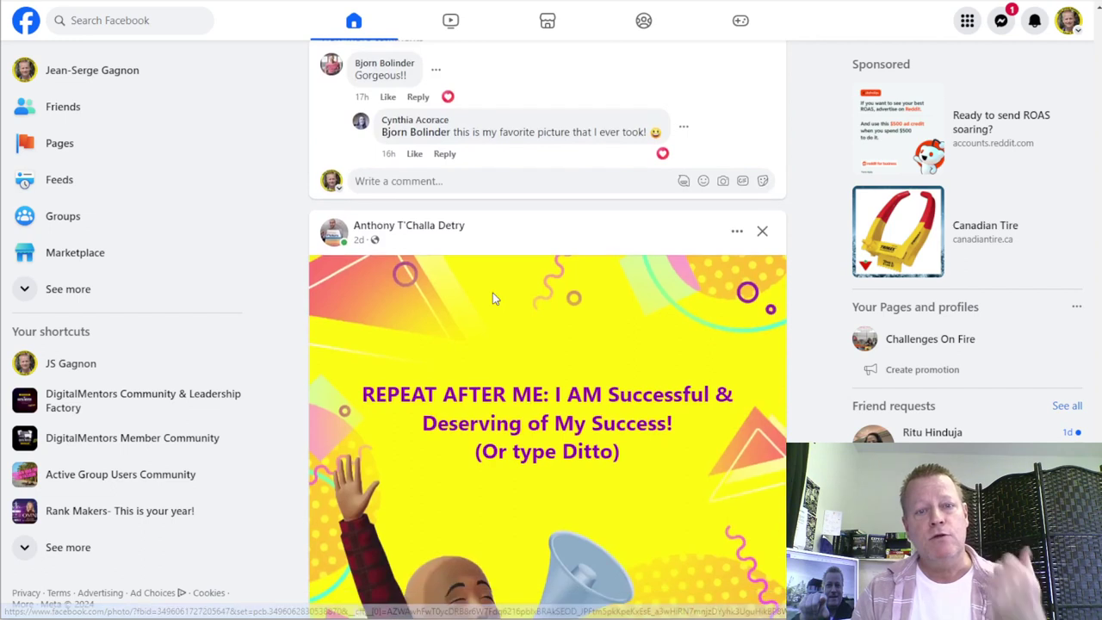
pyautogui.scroll(-12, 495, 298)
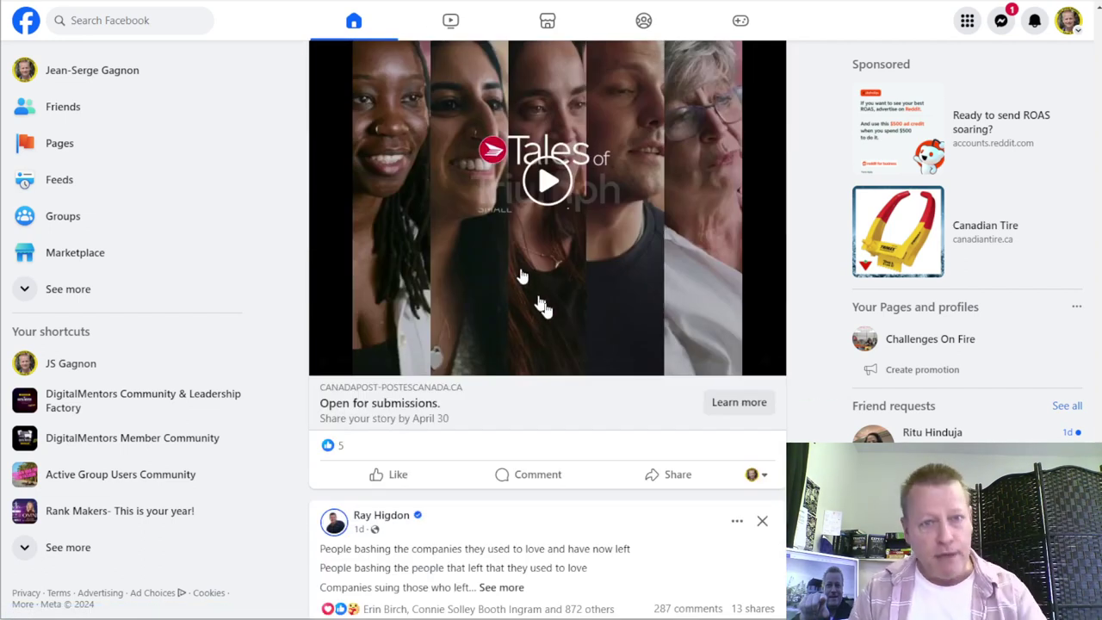
pyautogui.scroll(-4, 519, 256)
pyautogui.scroll(-9, 529, 250)
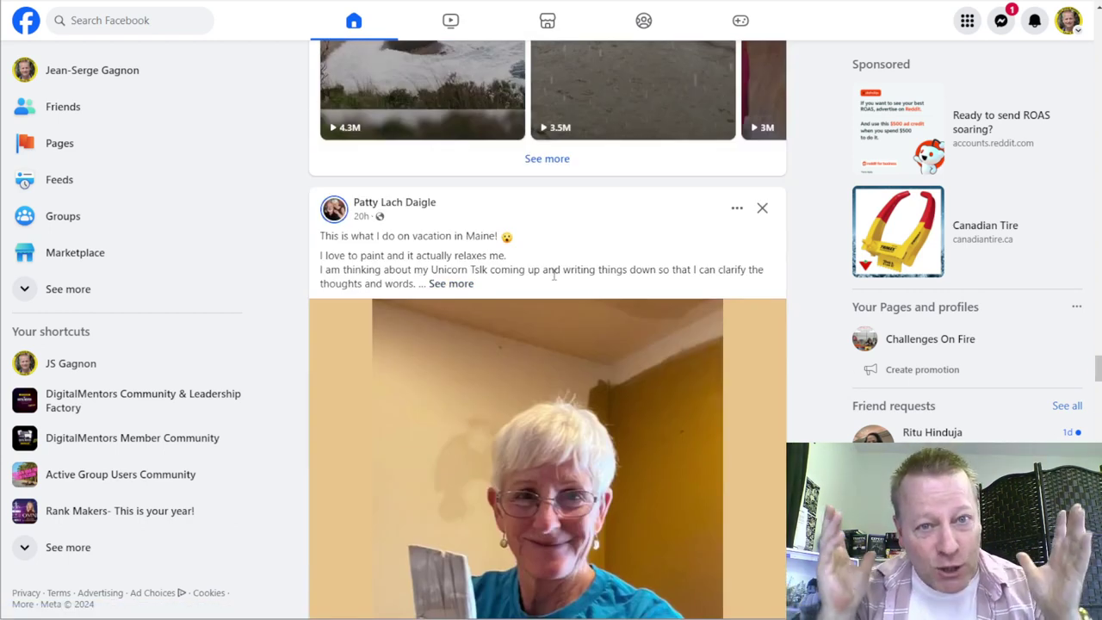
pyautogui.scroll(-6, 540, 310)
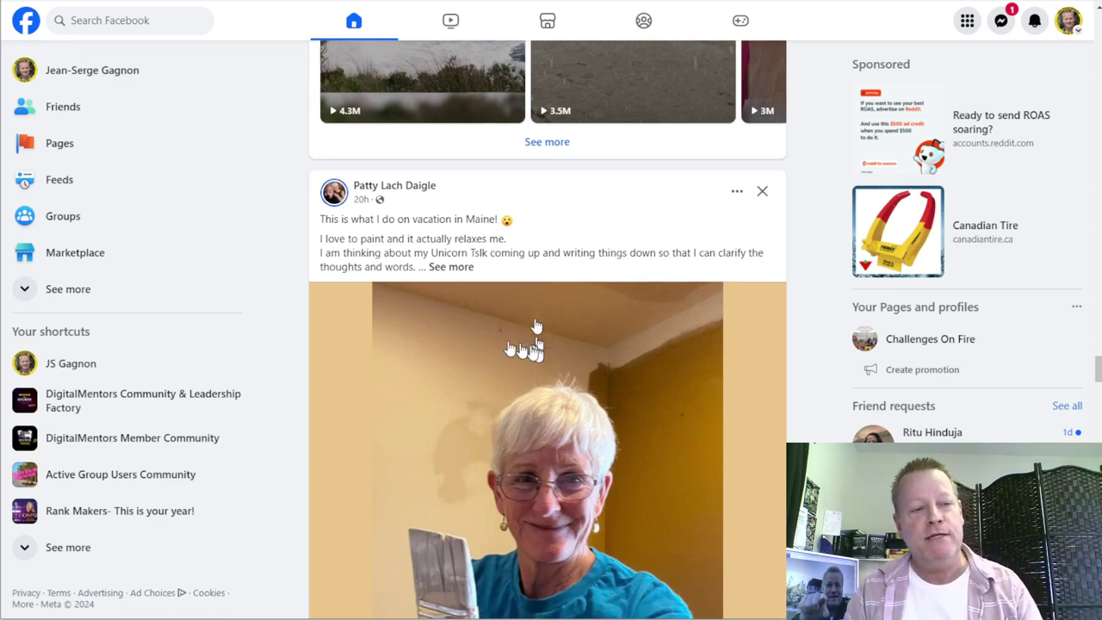
pyautogui.scroll(-3, 164, 412)
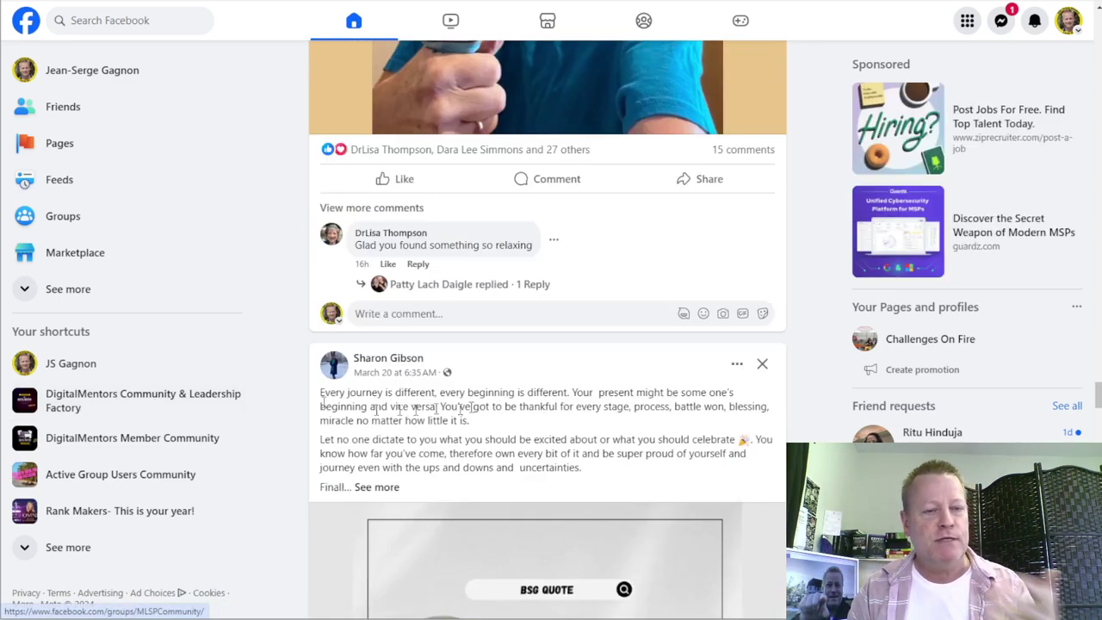
# Revisit the feed posts between the vacation painting photo and the "REPEAT AFTER ME" post, and check who wrote the 50th birthday post
pyautogui.scroll(5, 548, 298)
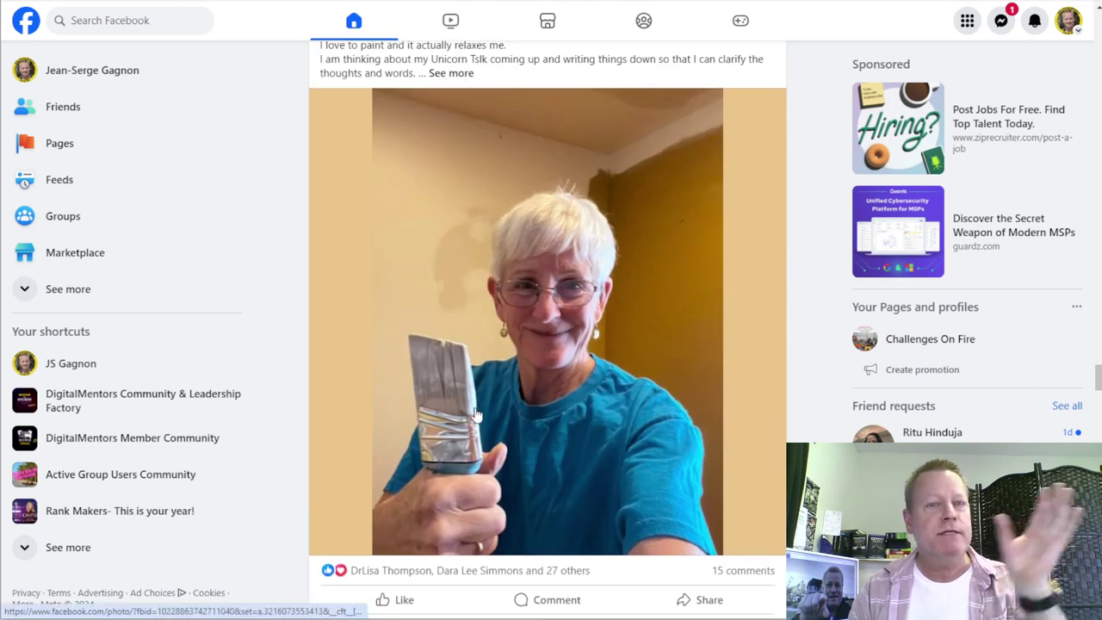
pyautogui.scroll(20, 500, 409)
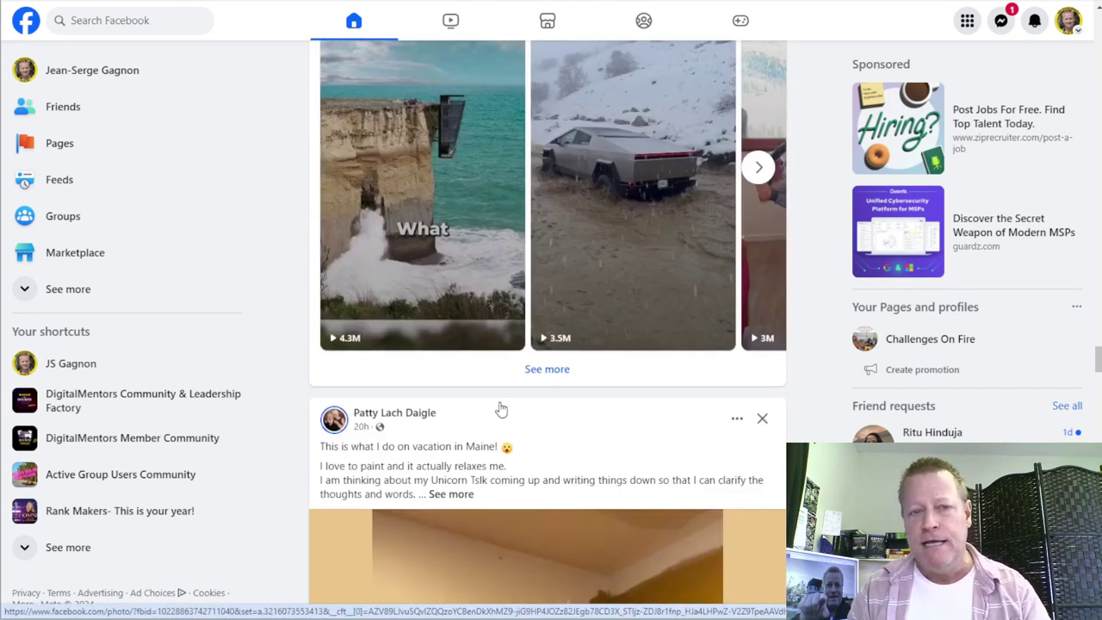
pyautogui.scroll(15, 500, 410)
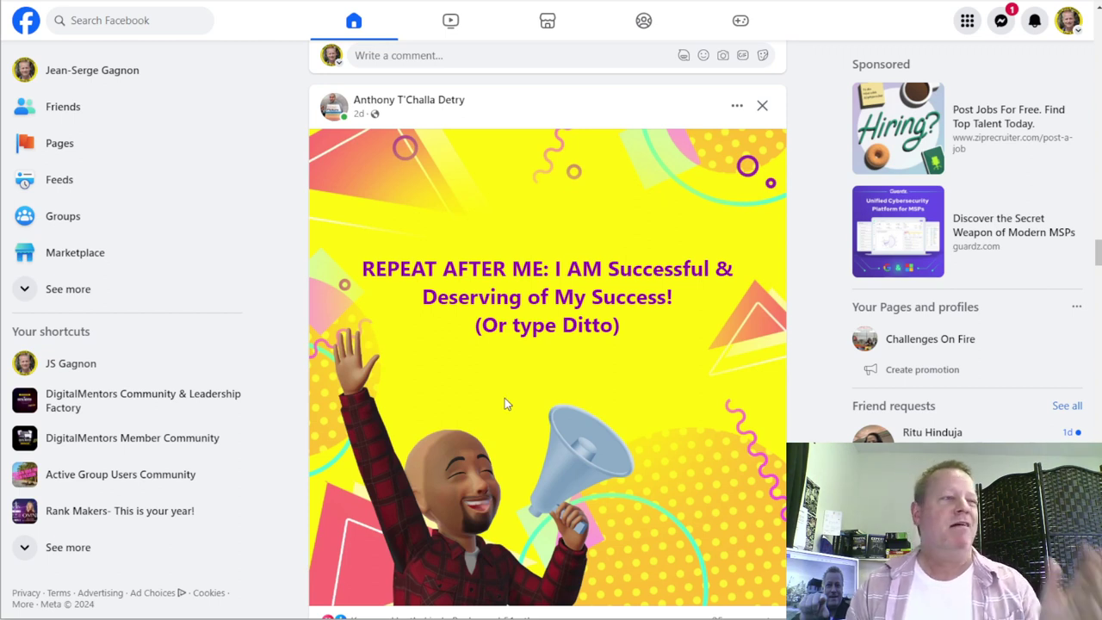
pyautogui.scroll(-2, 504, 396)
pyautogui.scroll(-2, 505, 401)
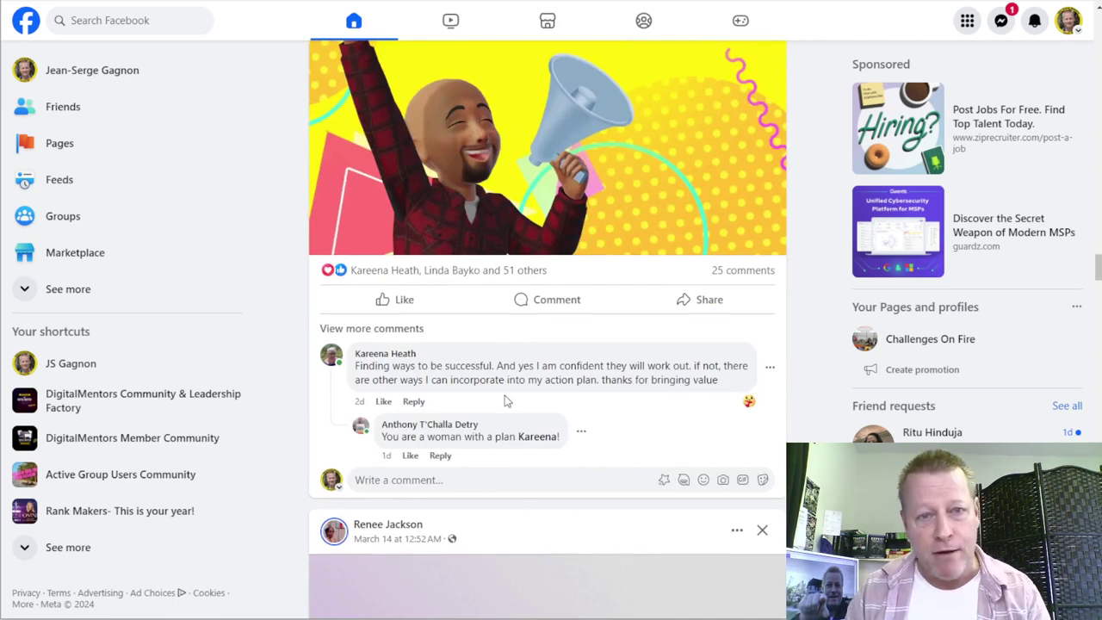
pyautogui.scroll(-20, 506, 401)
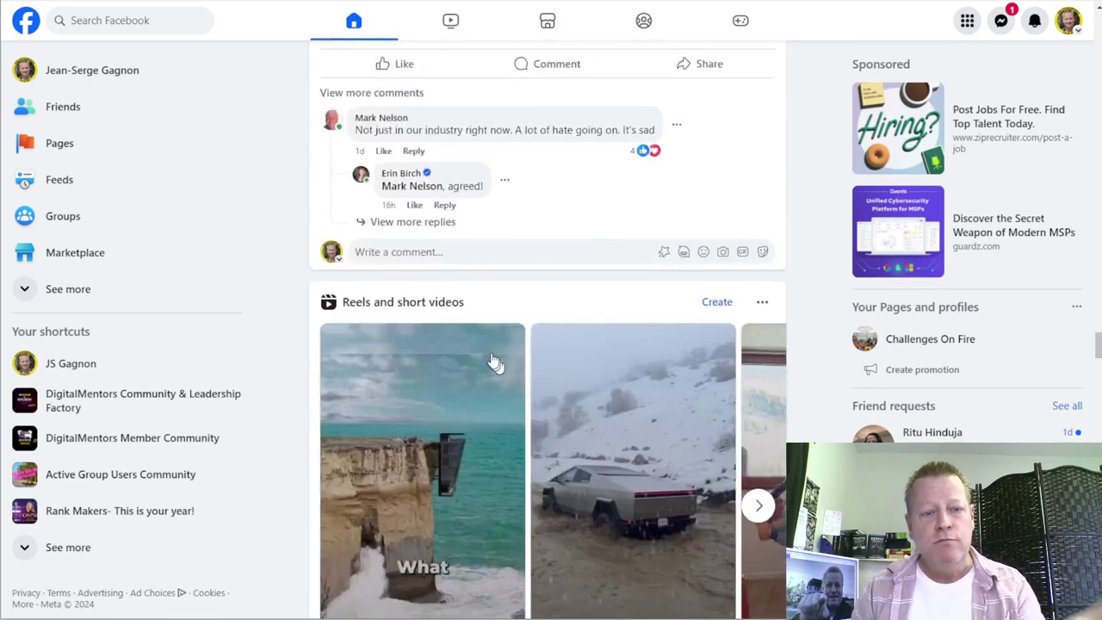
pyautogui.scroll(-20, 495, 362)
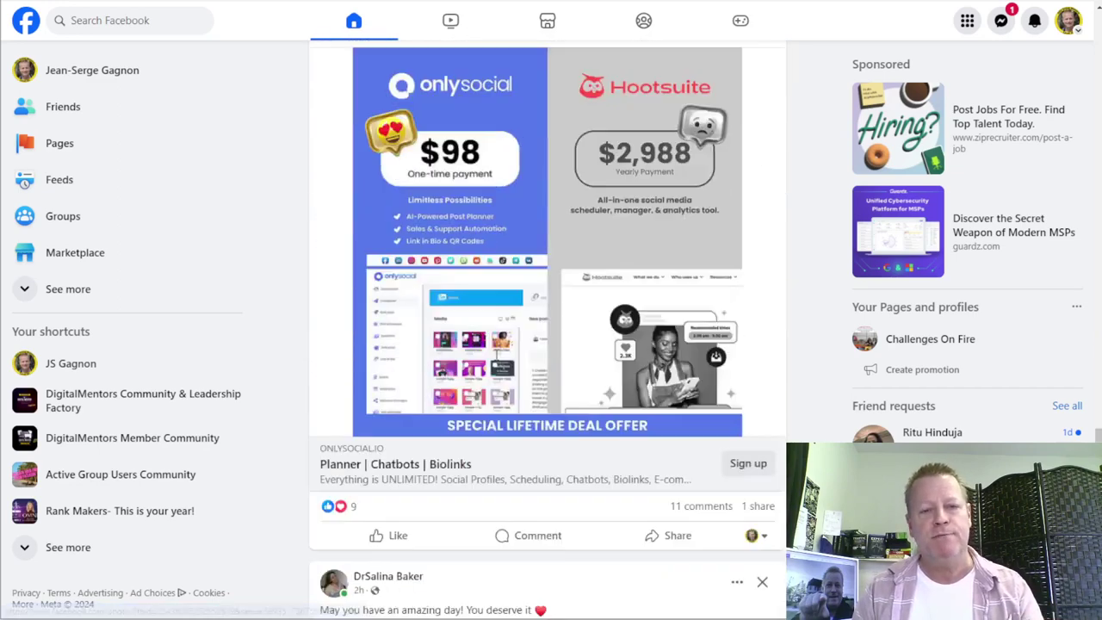
pyautogui.scroll(-20, 497, 360)
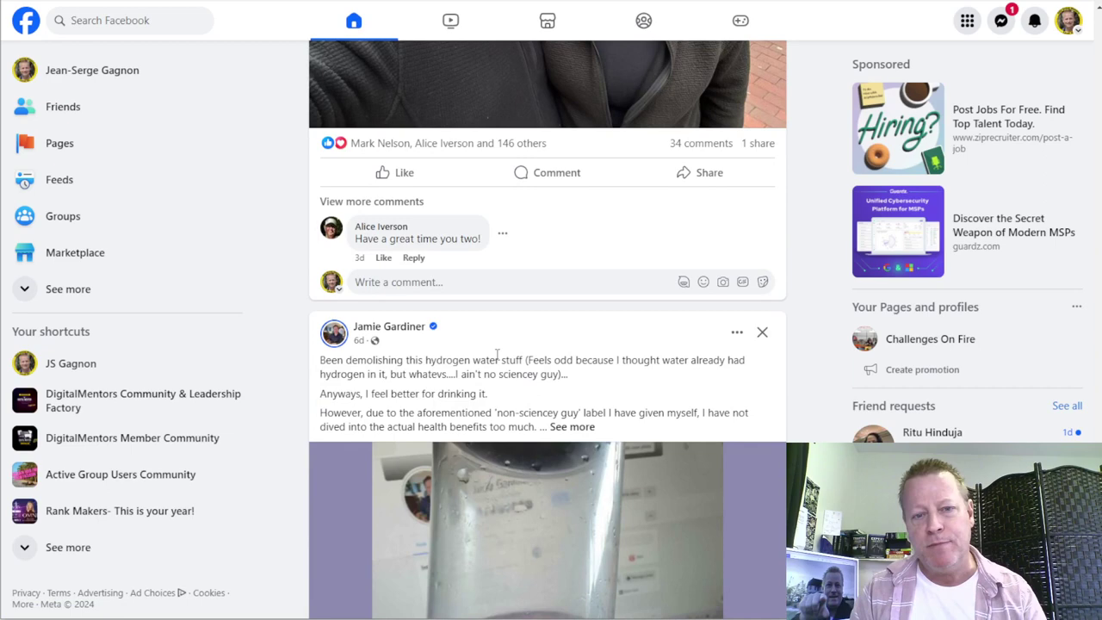
pyautogui.scroll(-15, 527, 331)
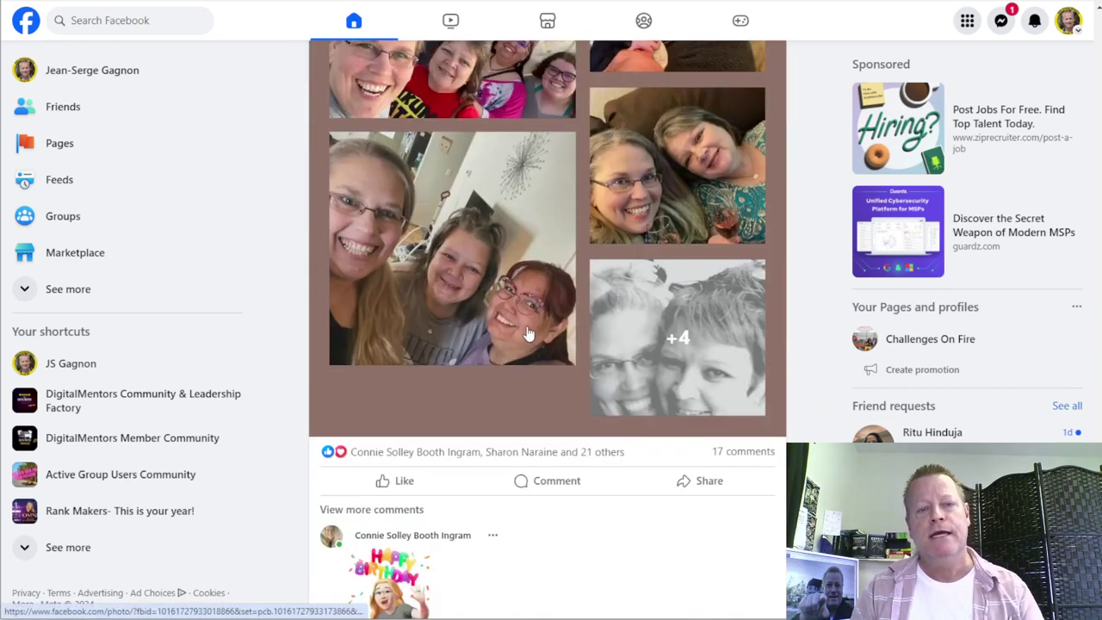
pyautogui.scroll(-5, 528, 334)
pyautogui.scroll(8, 534, 348)
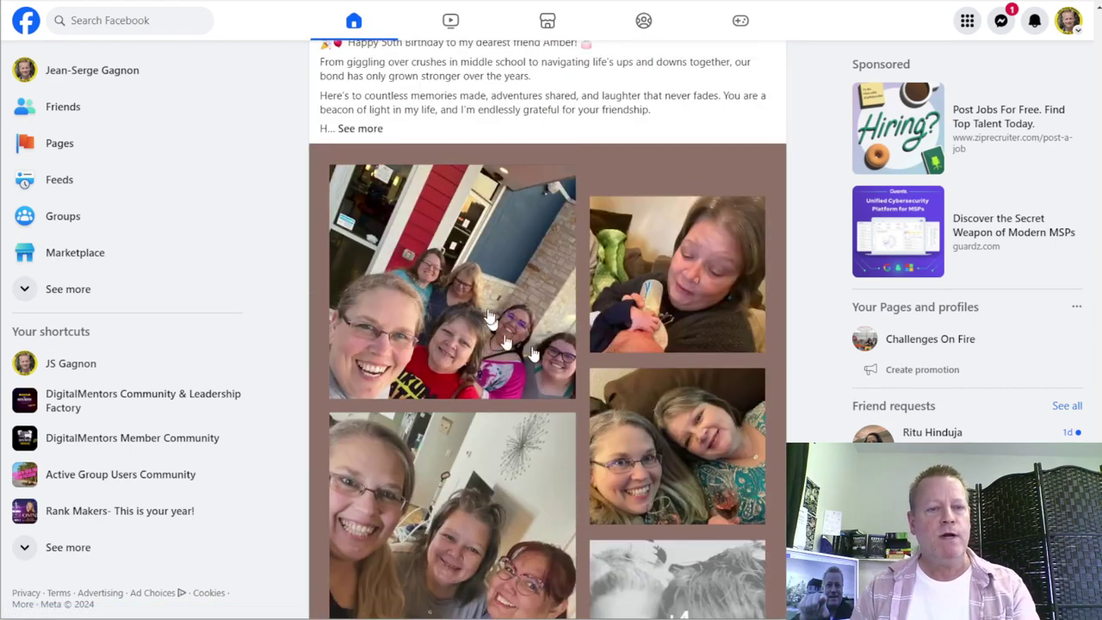
pyautogui.scroll(2, 489, 319)
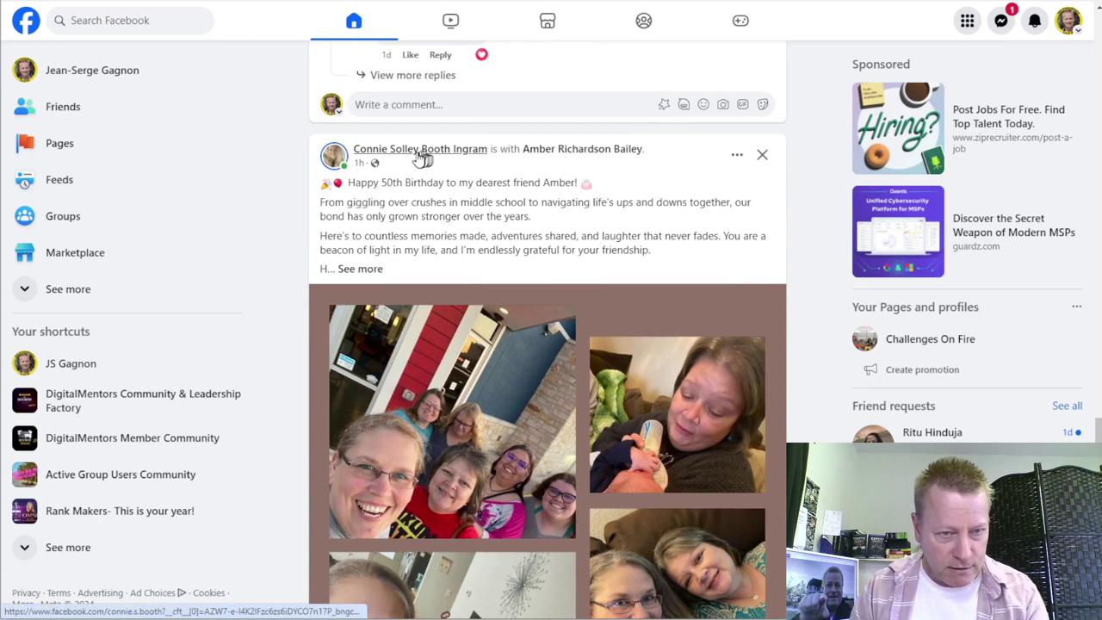
# Examine the sponsored Canada Debt Help CCDR ad and Russell Brunson's favorites post about brand uniqueness
pyautogui.scroll(-8, 499, 245)
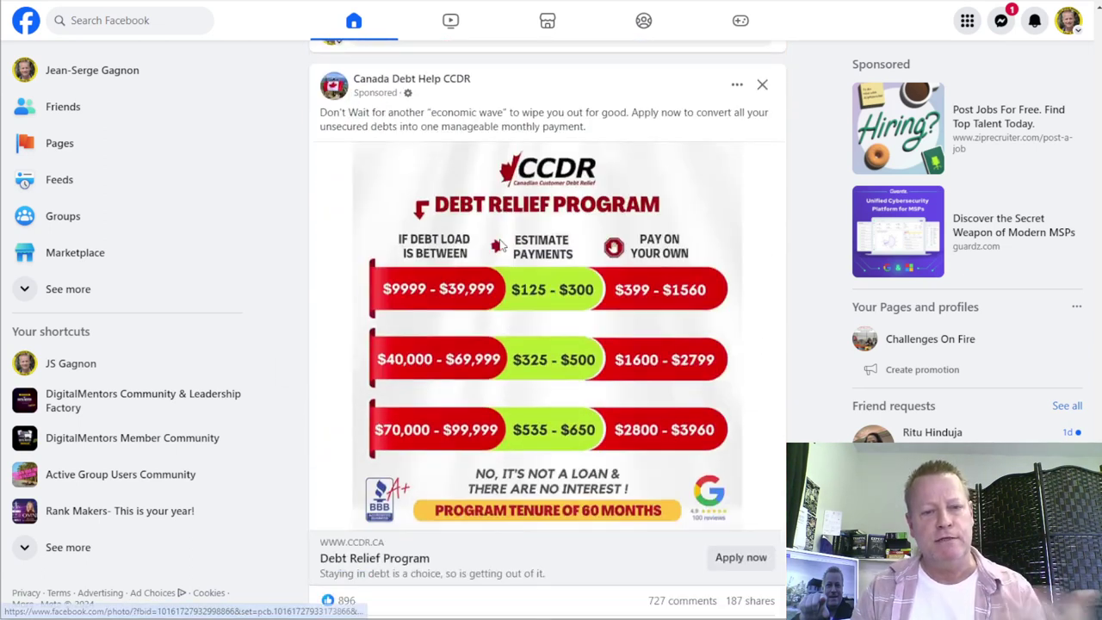
pyautogui.scroll(-4, 500, 245)
pyautogui.scroll(-3, 500, 245)
pyautogui.scroll(3, 500, 245)
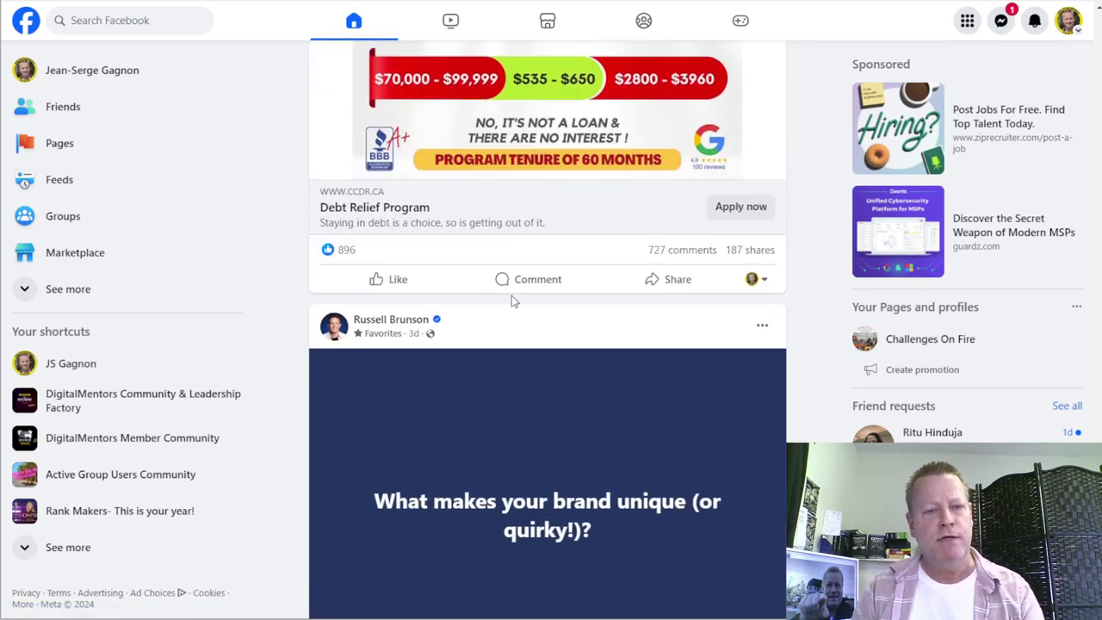
pyautogui.scroll(-4, 514, 308)
pyautogui.scroll(5, 485, 275)
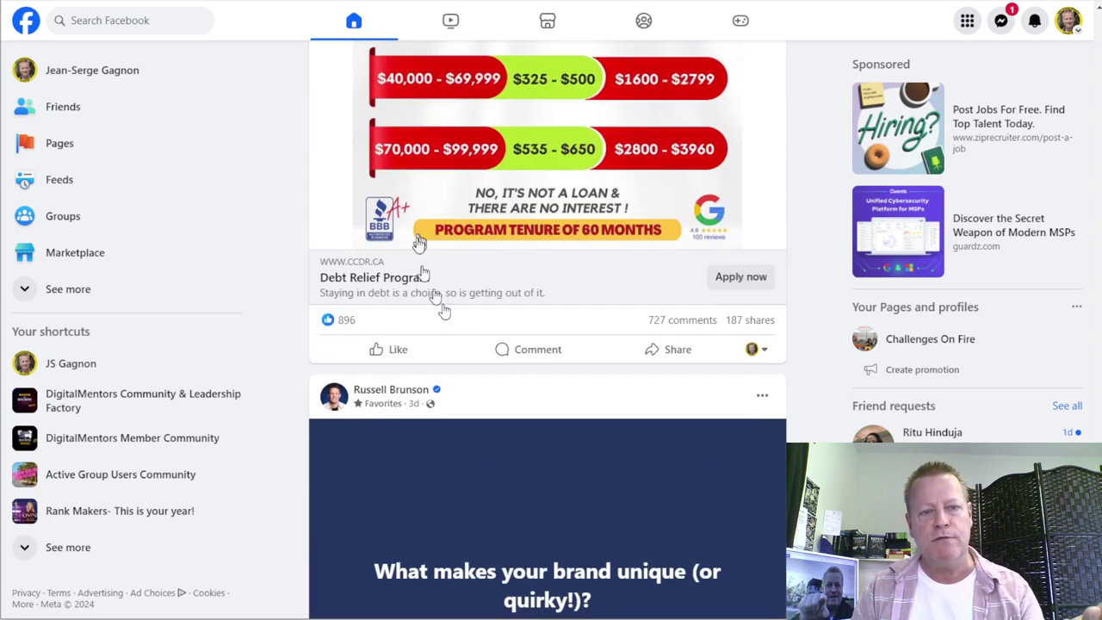
pyautogui.scroll(-8, 464, 372)
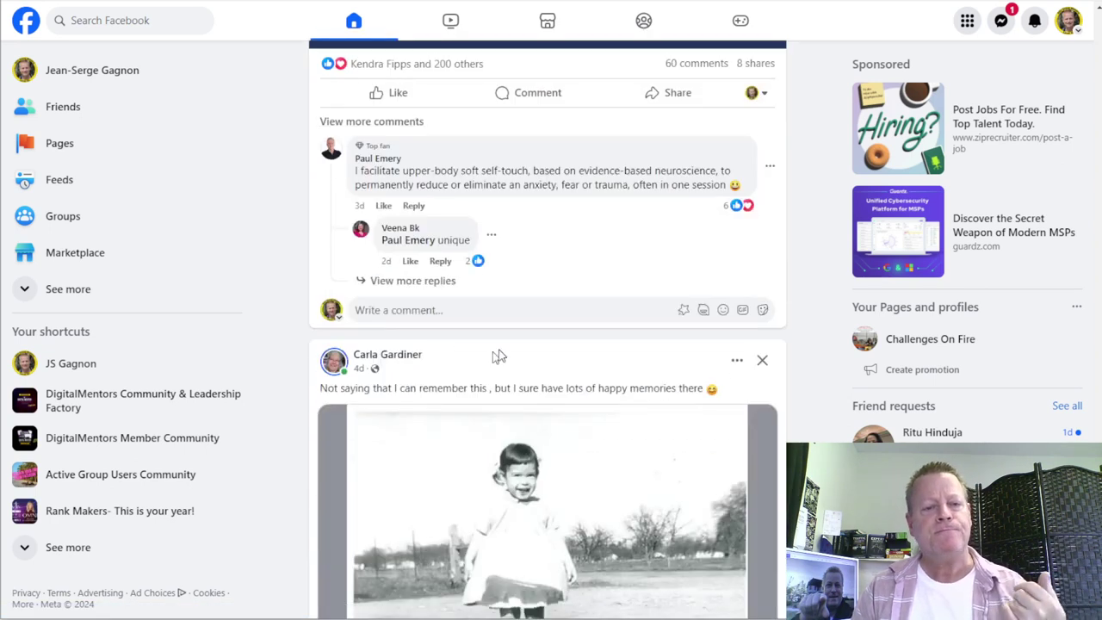
# Review the posts from the childhood photo onward, the sponsored Winterplay Studios ad, and the dog photo post's reactions and comments
pyautogui.scroll(-1, 499, 356)
pyautogui.scroll(-5, 502, 344)
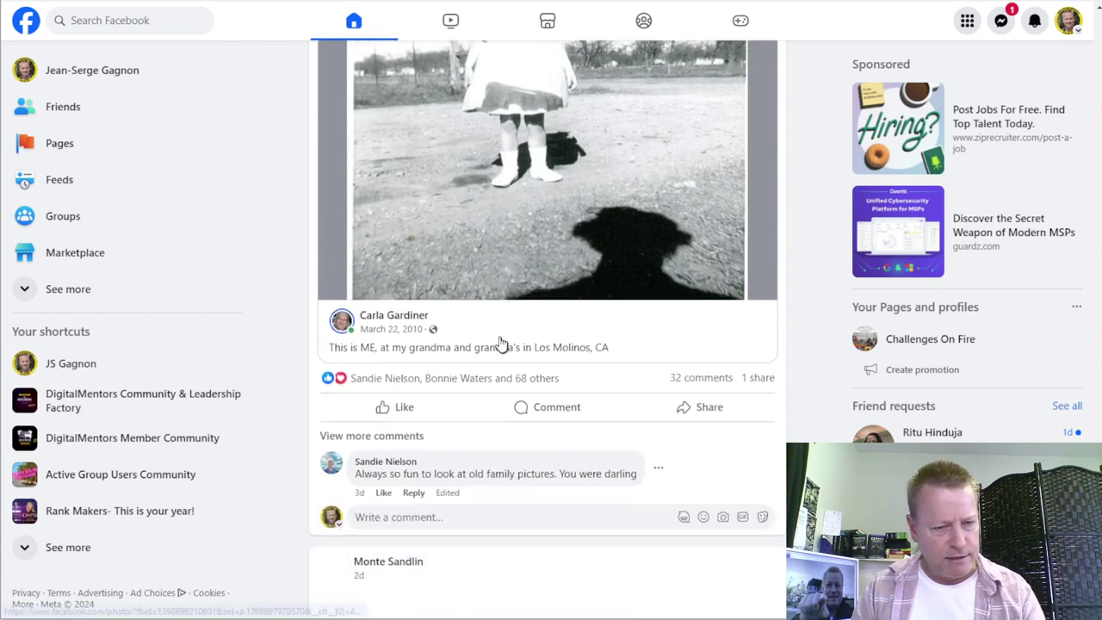
pyautogui.scroll(-5, 502, 344)
pyautogui.scroll(-7, 505, 293)
pyautogui.scroll(-3, 507, 278)
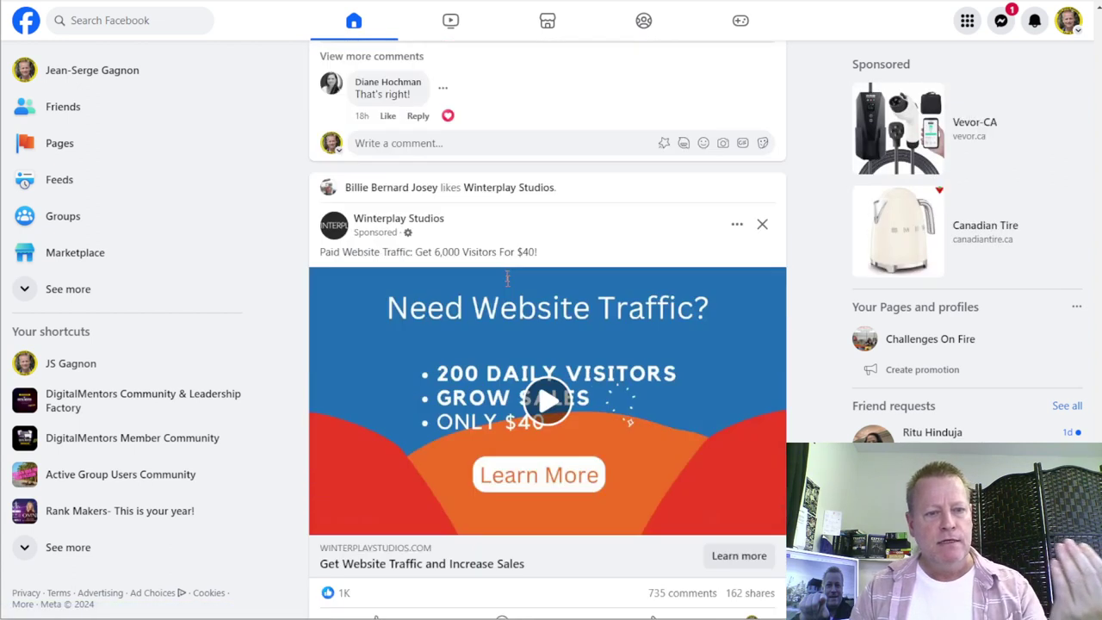
pyautogui.scroll(-5, 507, 277)
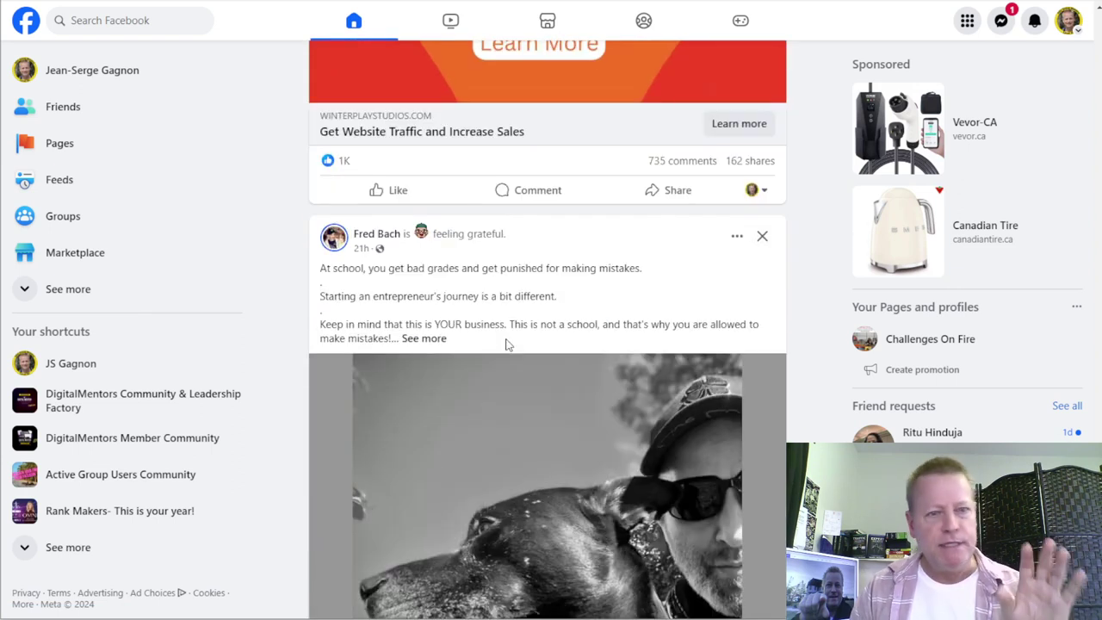
pyautogui.scroll(-3, 507, 345)
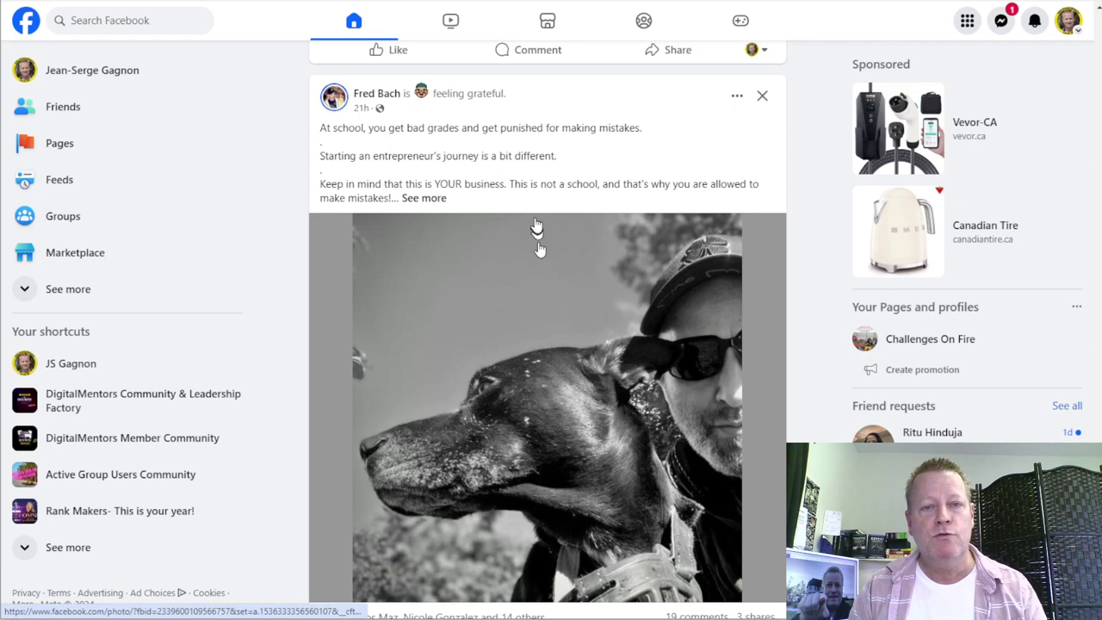
pyautogui.scroll(-3, 534, 207)
pyautogui.scroll(-3, 547, 306)
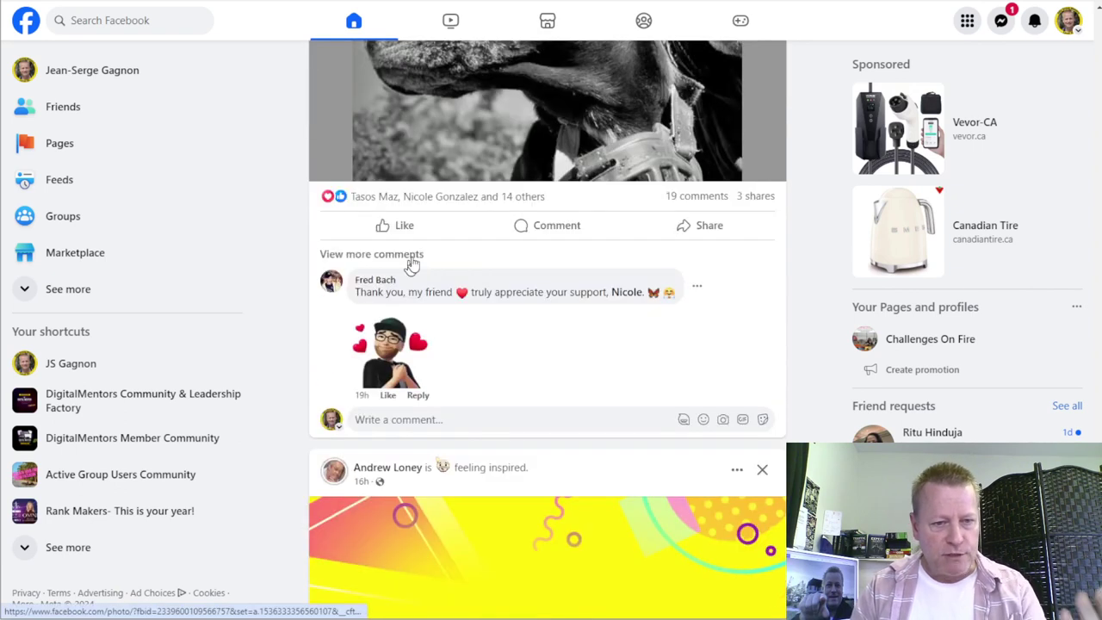
pyautogui.scroll(-3, 494, 364)
pyautogui.scroll(4, 495, 367)
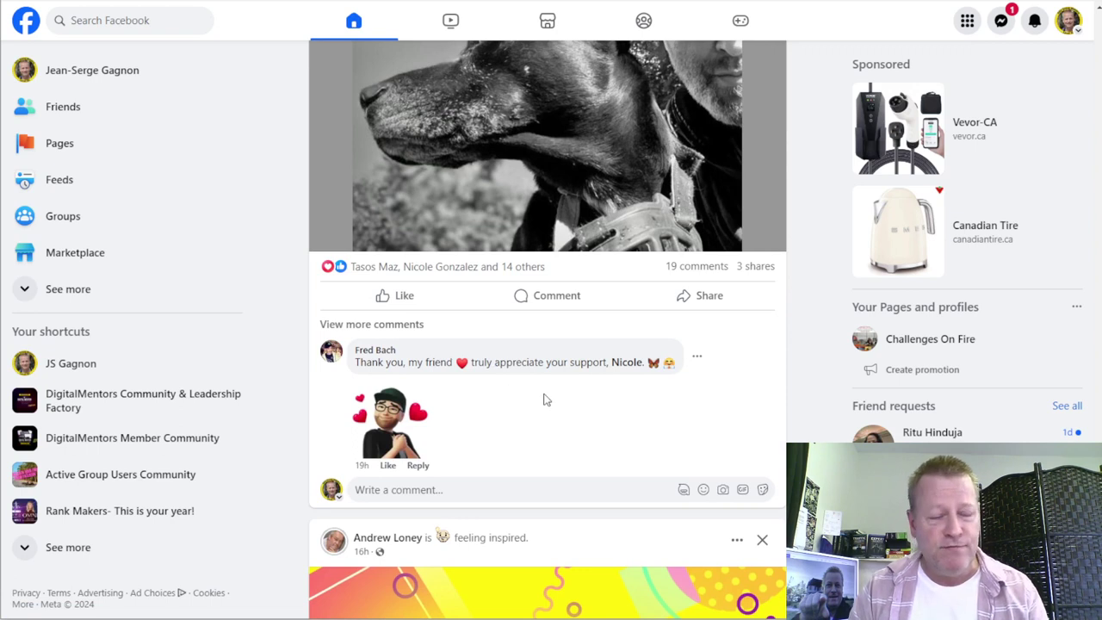
pyautogui.scroll(8, 543, 399)
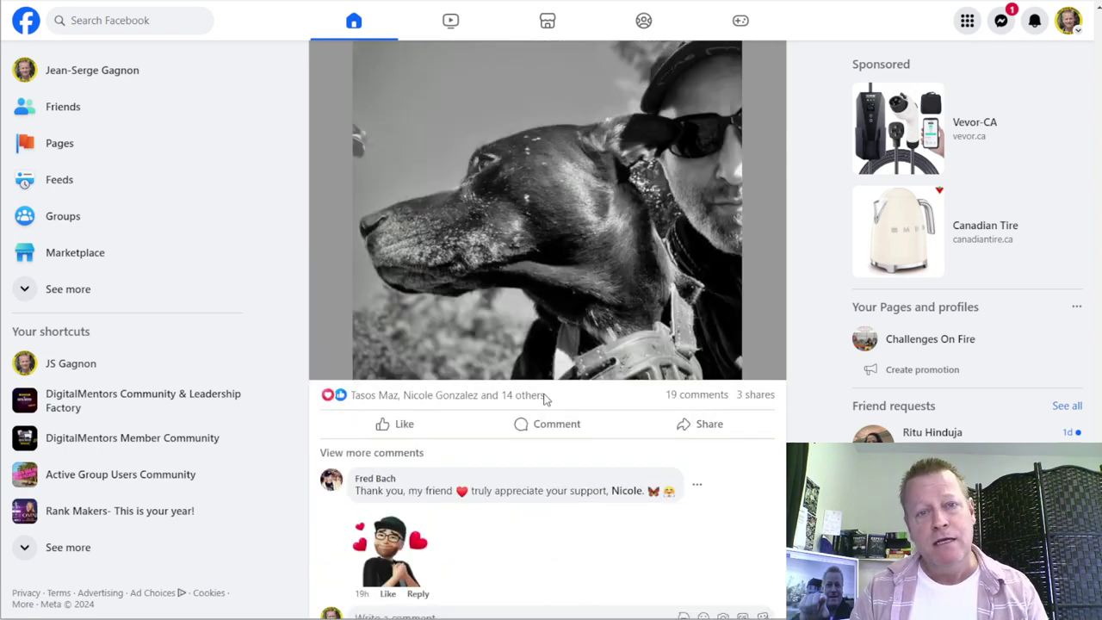
pyautogui.scroll(1, 543, 399)
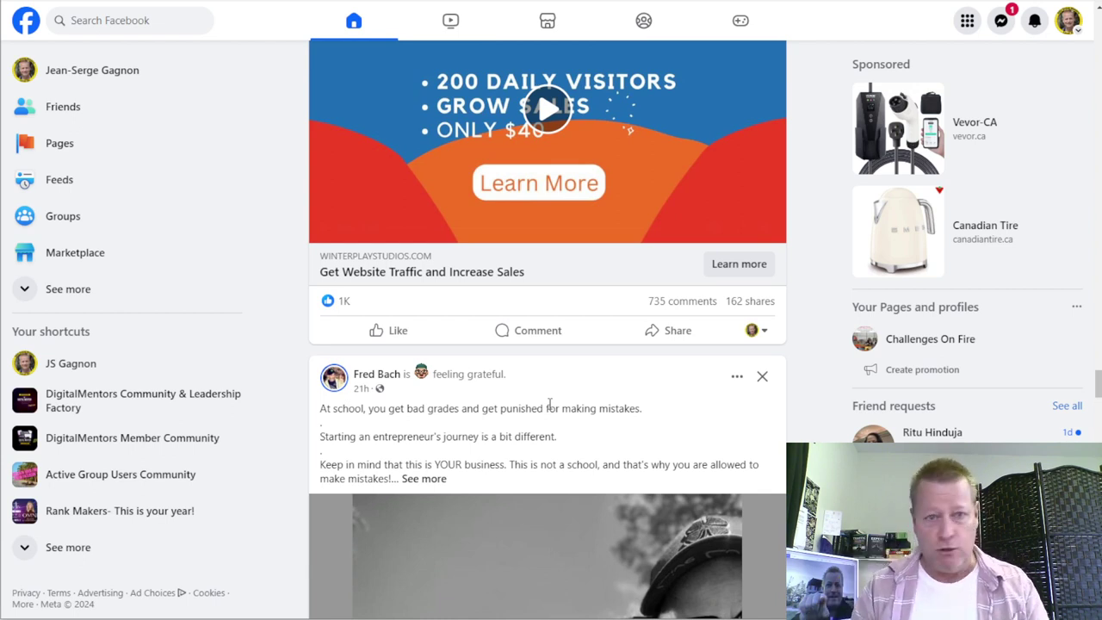
# Go back through the posts and ads from the Winterplay Studios ad to the start of the home feed, comparing their authors
pyautogui.scroll(4, 542, 403)
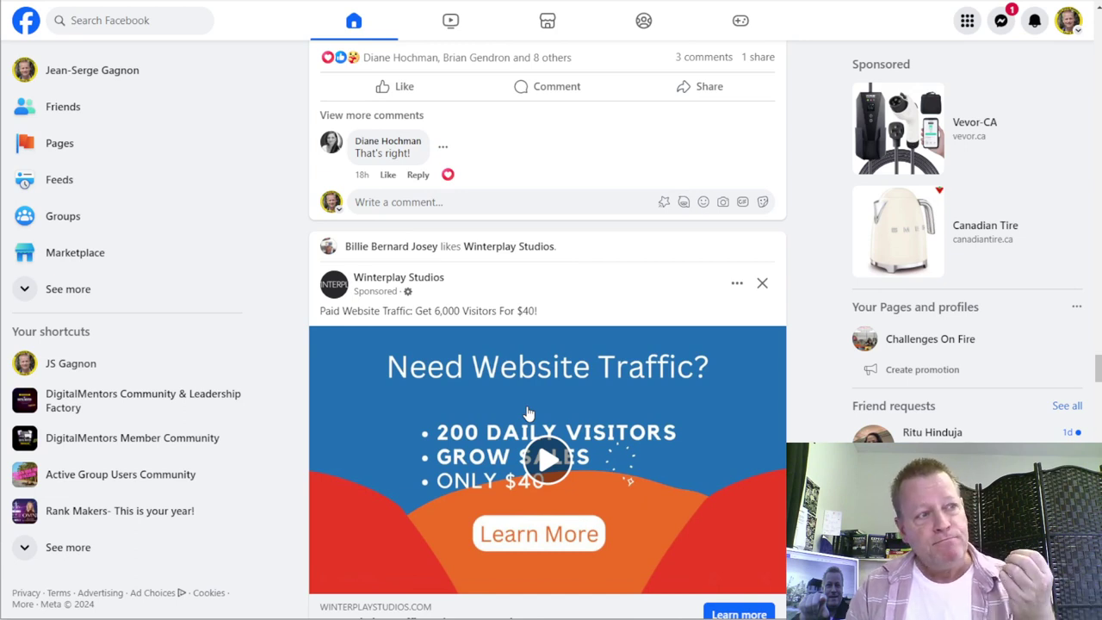
pyautogui.scroll(8, 529, 413)
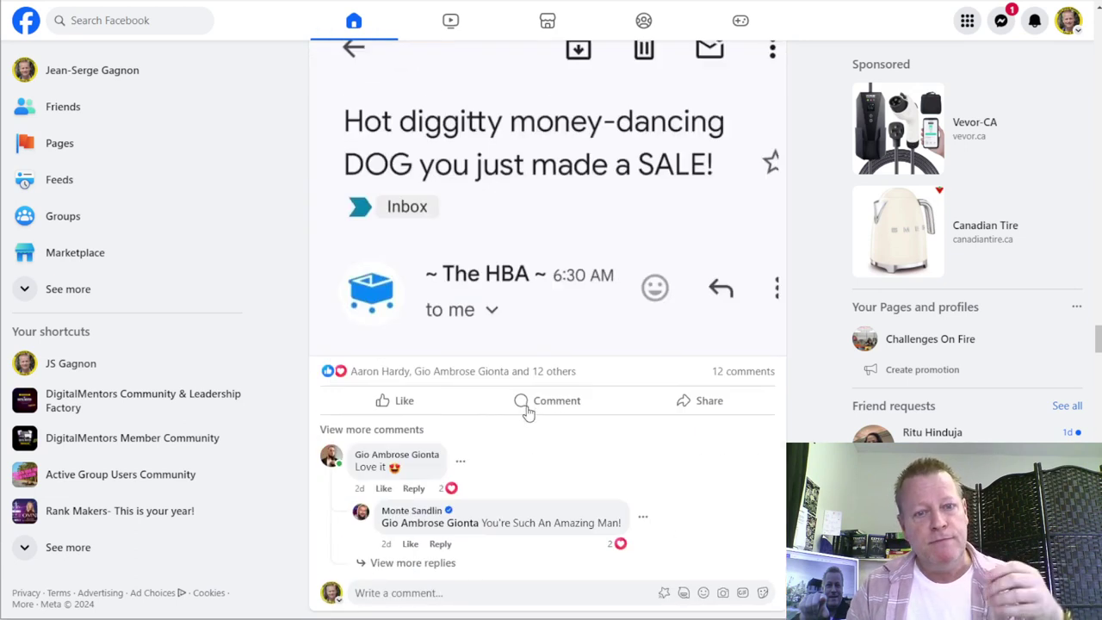
pyautogui.scroll(5, 529, 414)
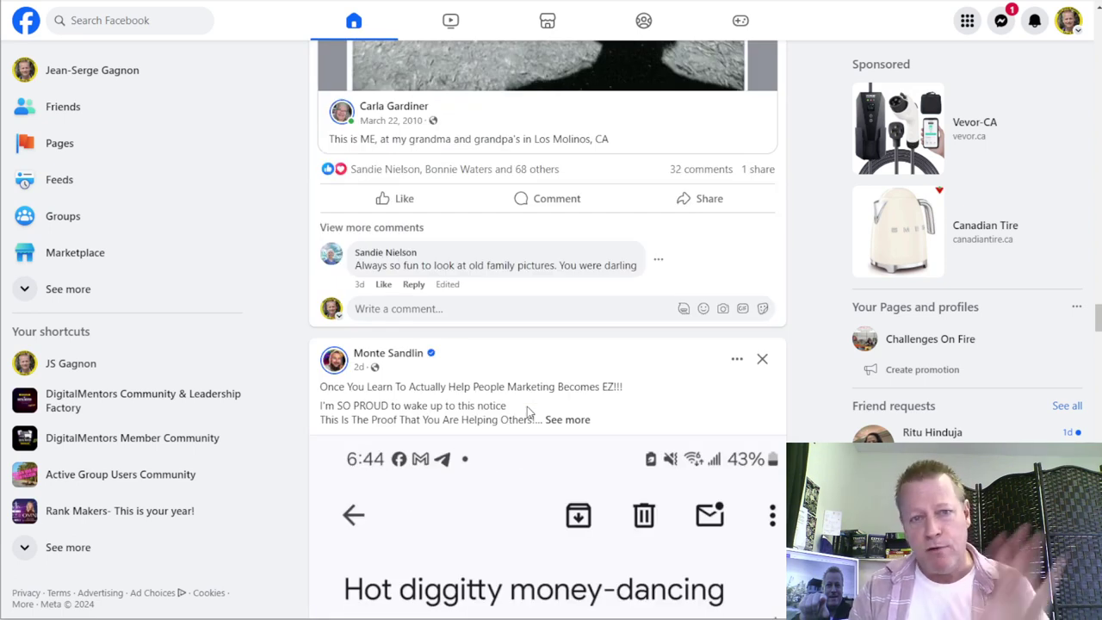
pyautogui.scroll(8, 528, 407)
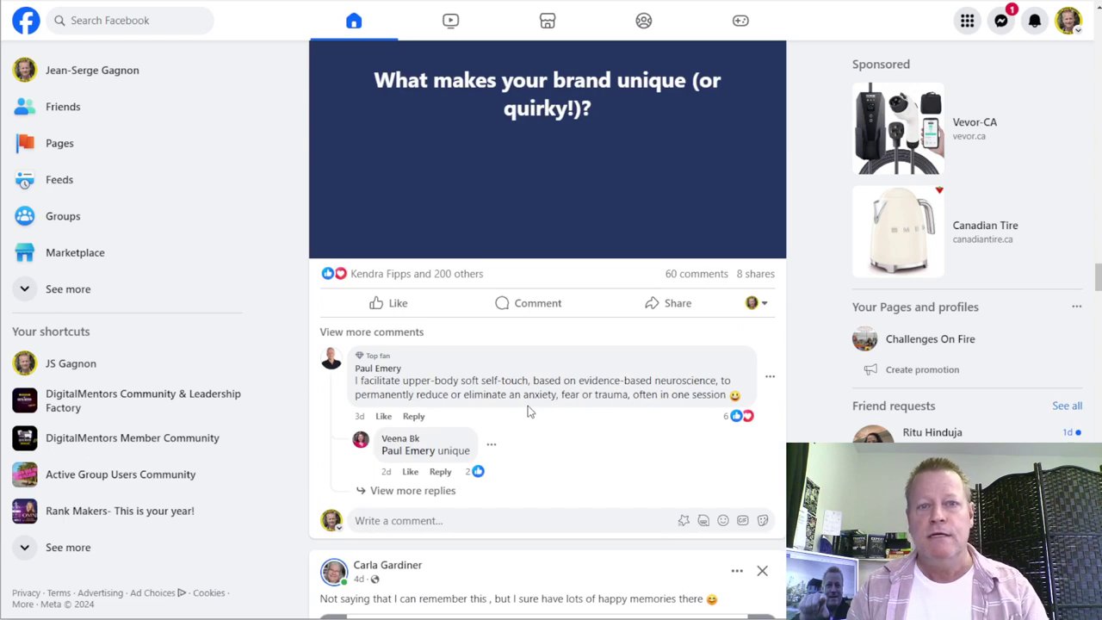
pyautogui.scroll(5, 529, 411)
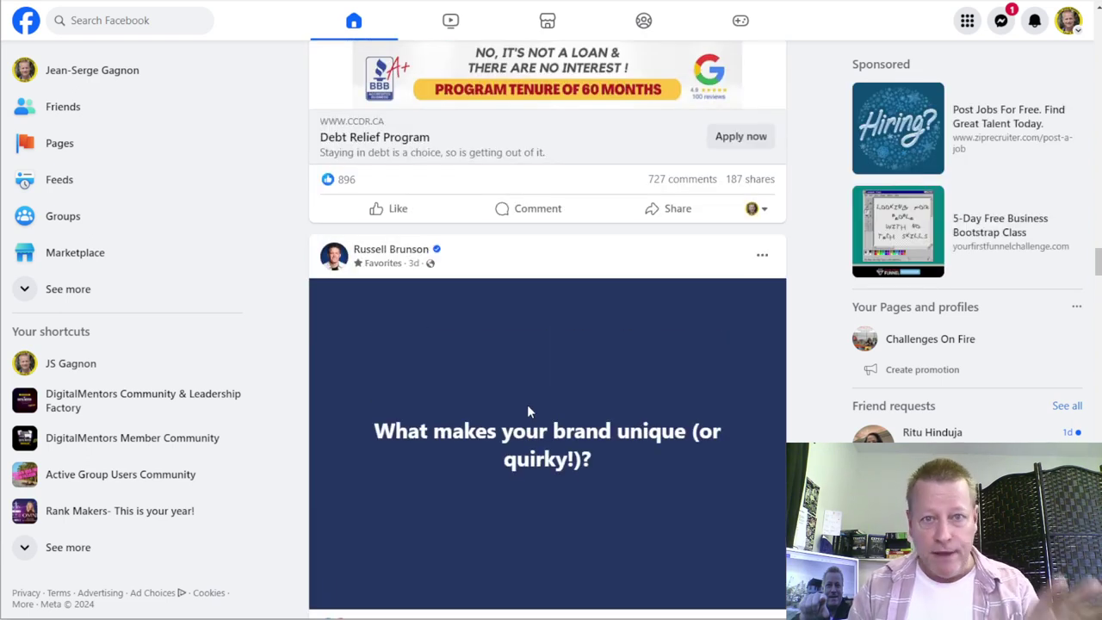
pyautogui.scroll(3, 529, 412)
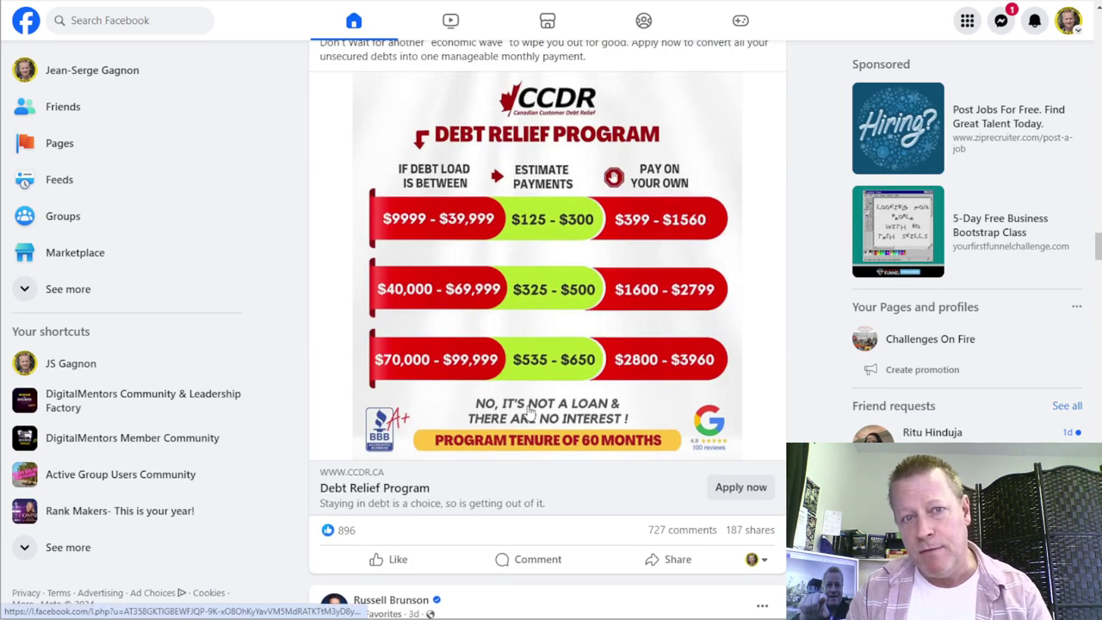
pyautogui.scroll(5, 530, 413)
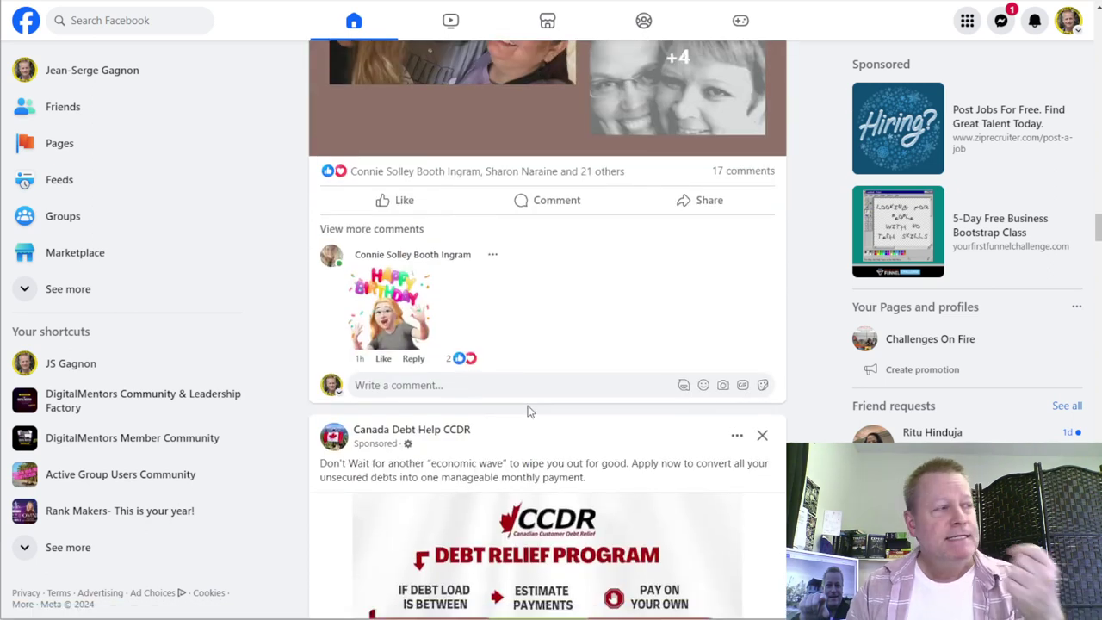
pyautogui.scroll(10, 529, 412)
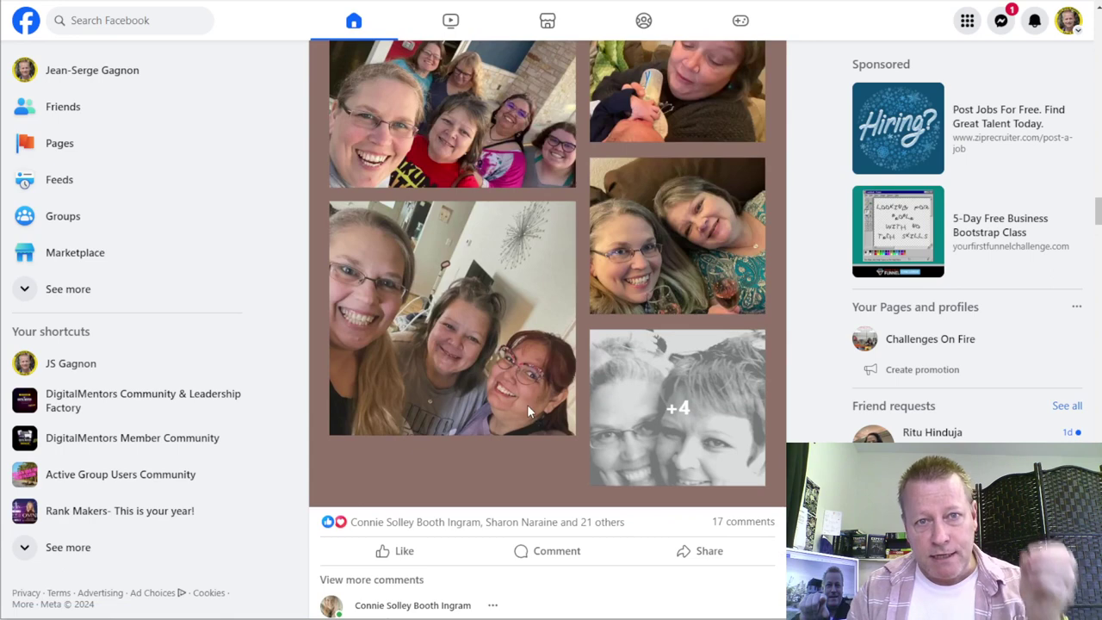
pyautogui.scroll(15, 529, 411)
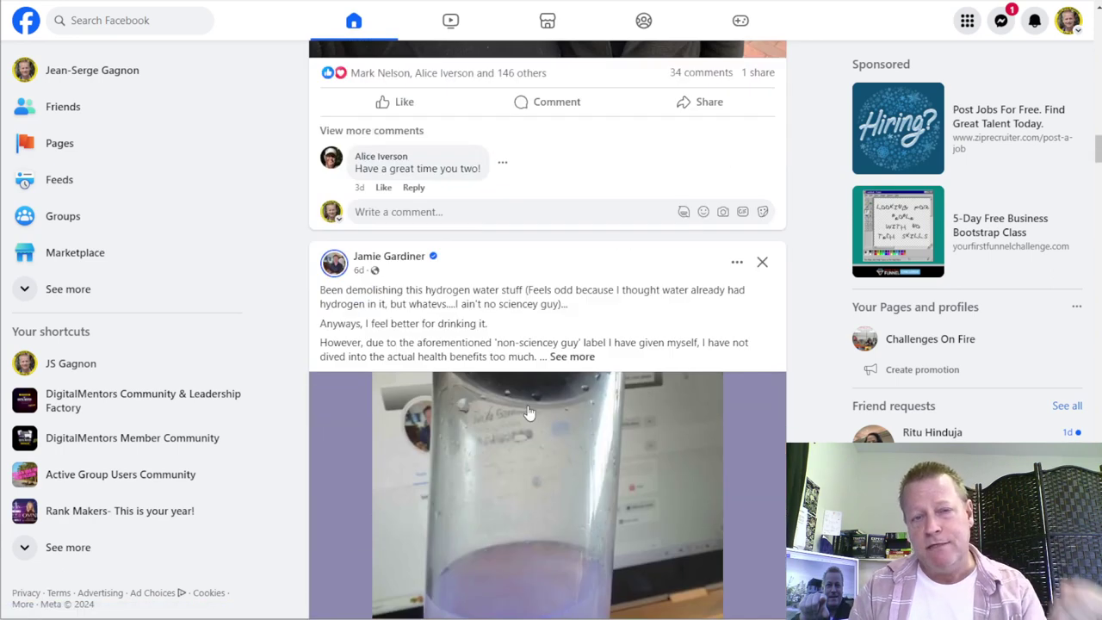
pyautogui.scroll(15, 529, 414)
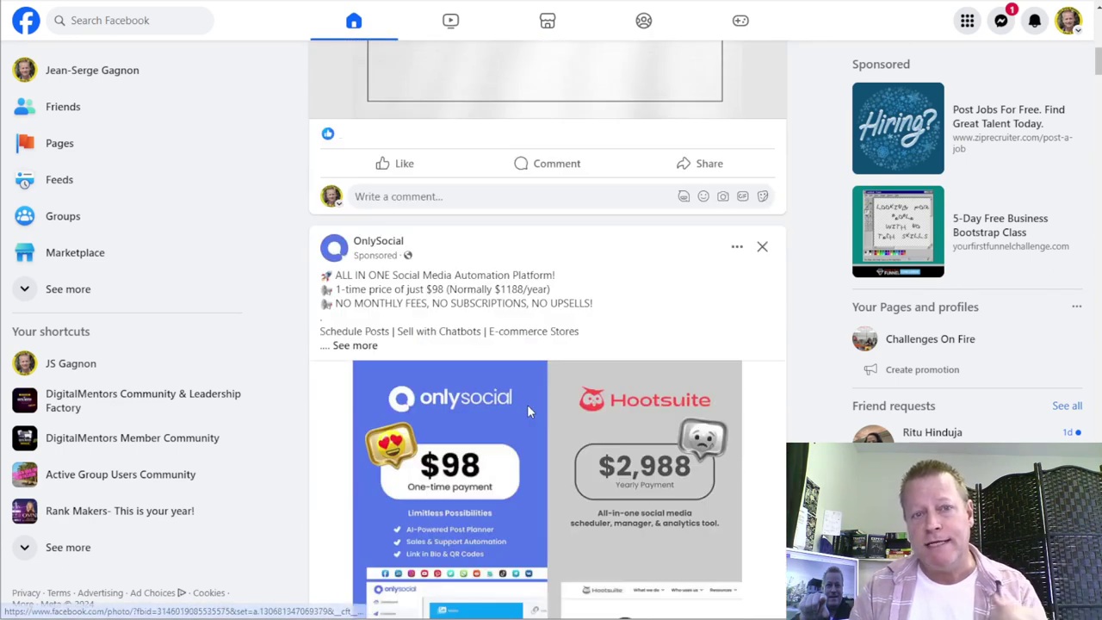
pyautogui.scroll(5, 529, 413)
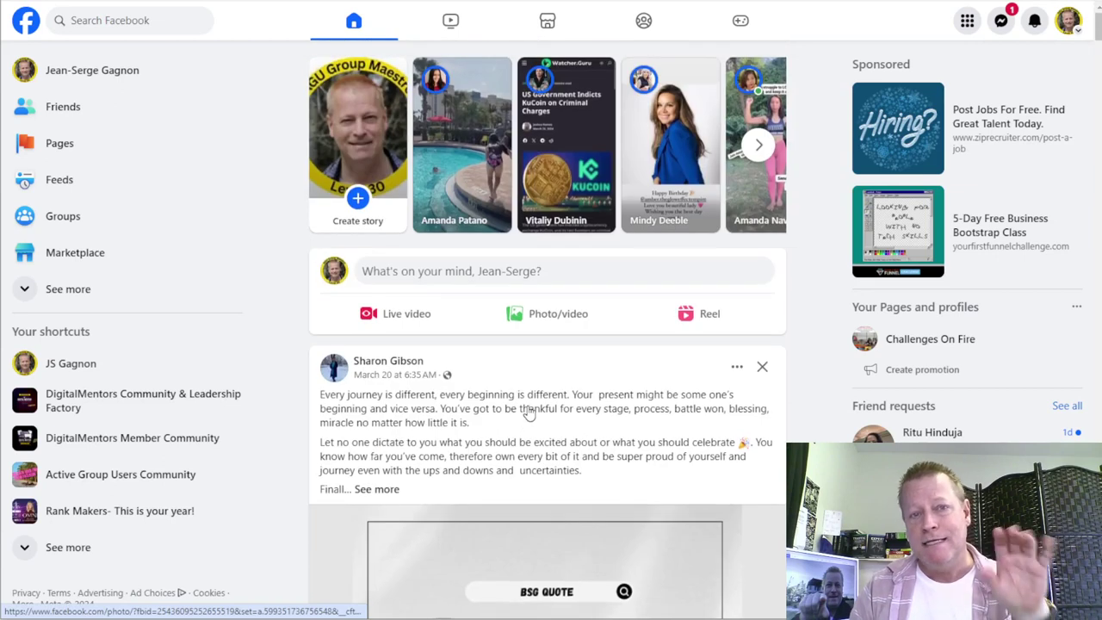
# Look over the BSG Quote post at the start of the feed and the sponsored OnlySocial ad following it
pyautogui.scroll(-2, 528, 405)
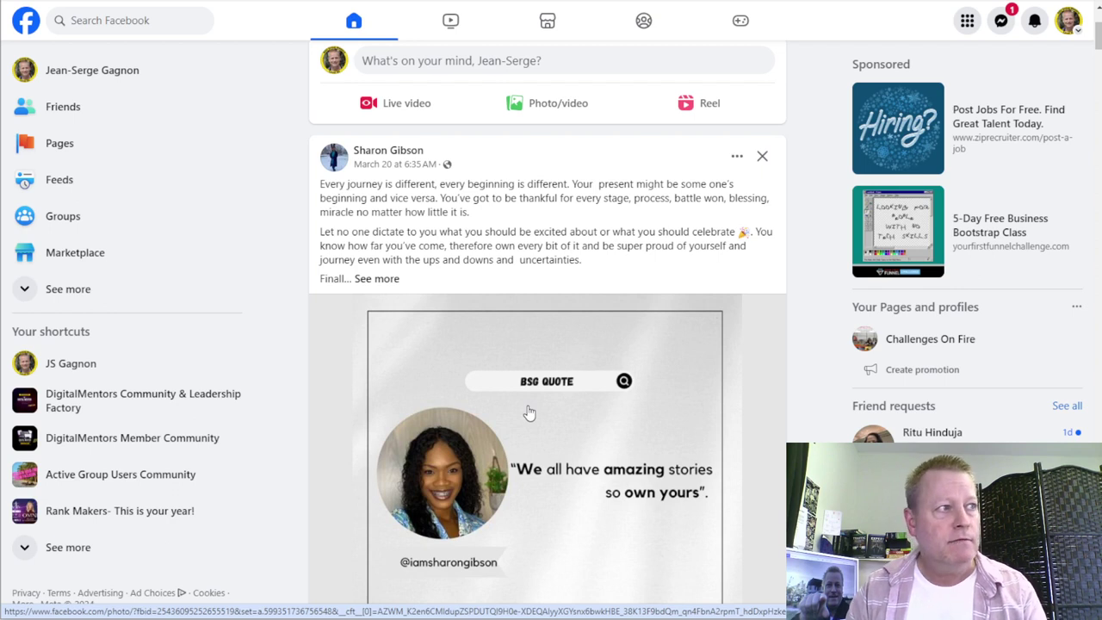
pyautogui.scroll(3, 530, 414)
pyautogui.scroll(-12, 526, 411)
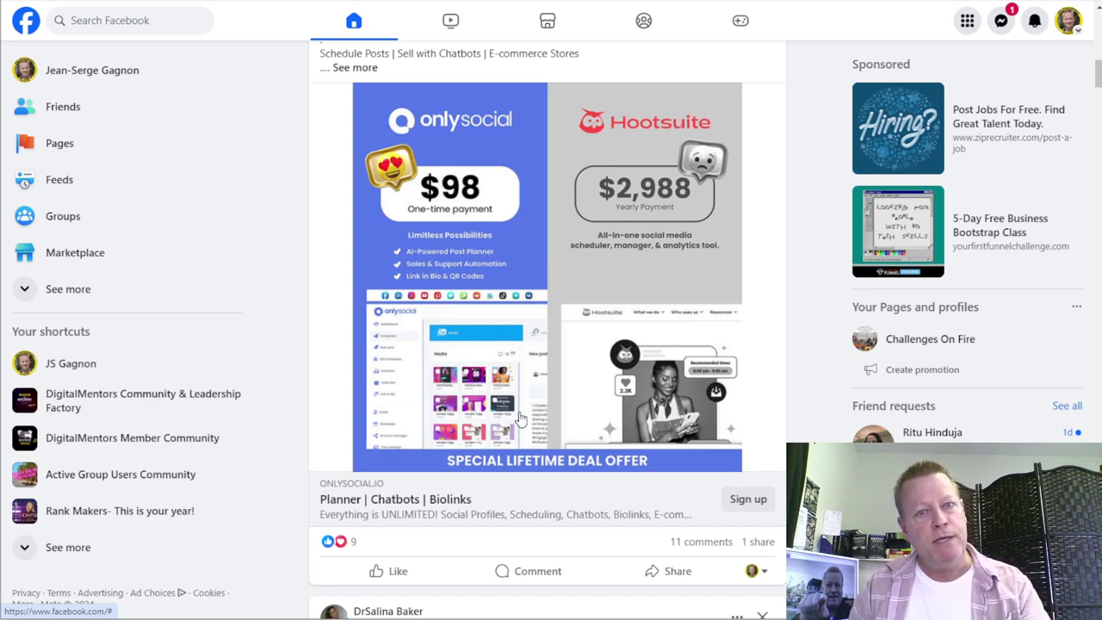
# Examine the friends' posts following the OnlySocial ad, from the mother-and-child photo to the 50th birthday message, including their reactions and comments
pyautogui.scroll(-4, 521, 417)
pyautogui.scroll(-4, 521, 420)
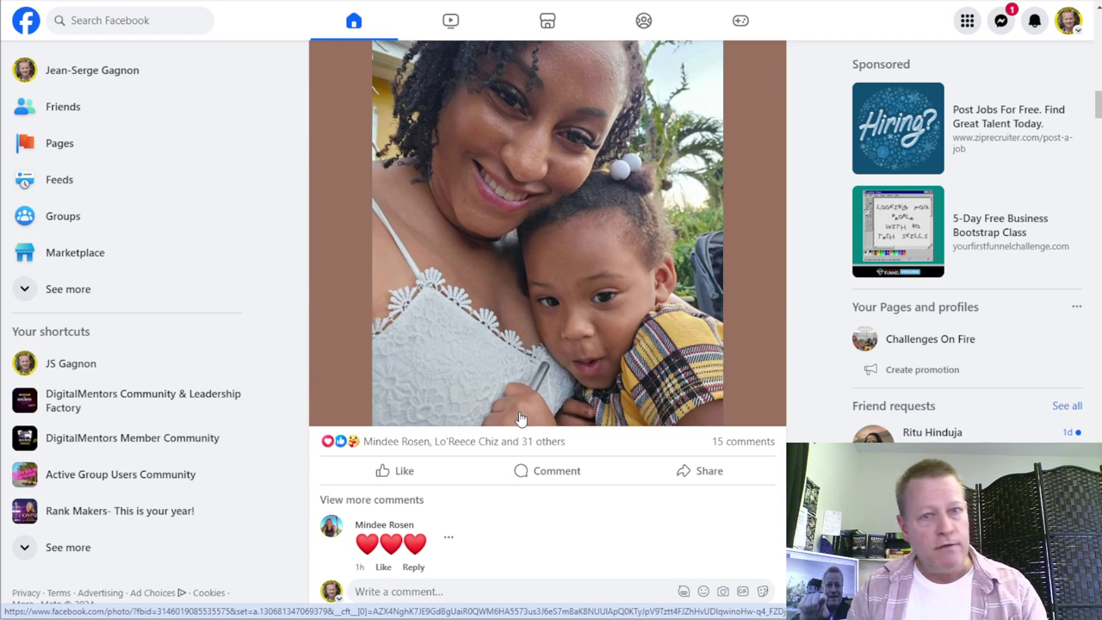
pyautogui.scroll(-7, 520, 419)
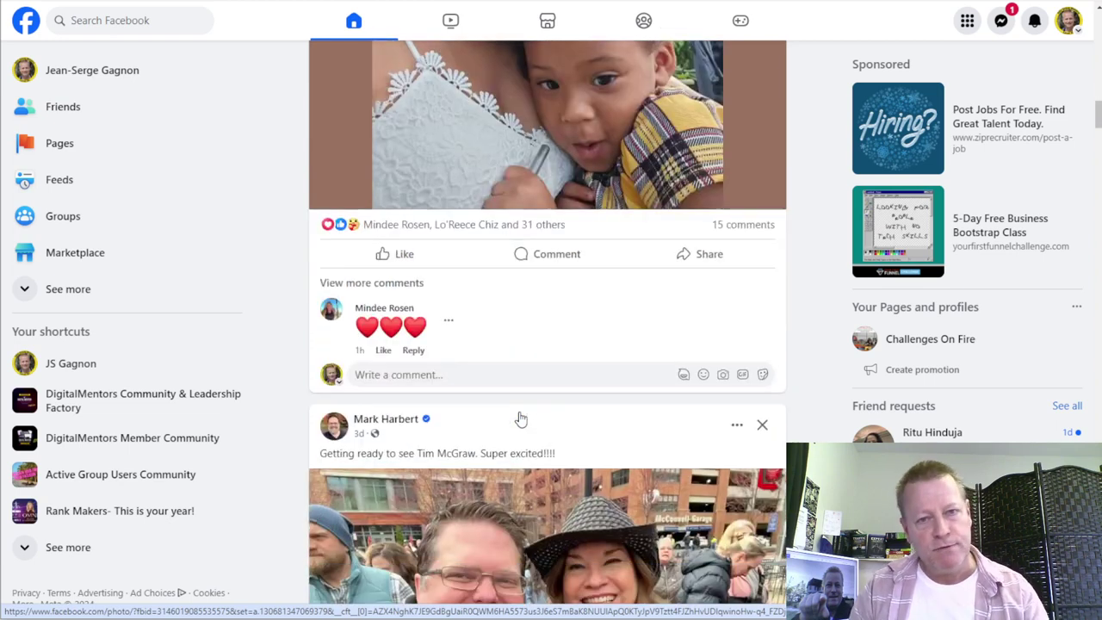
pyautogui.scroll(-4, 520, 418)
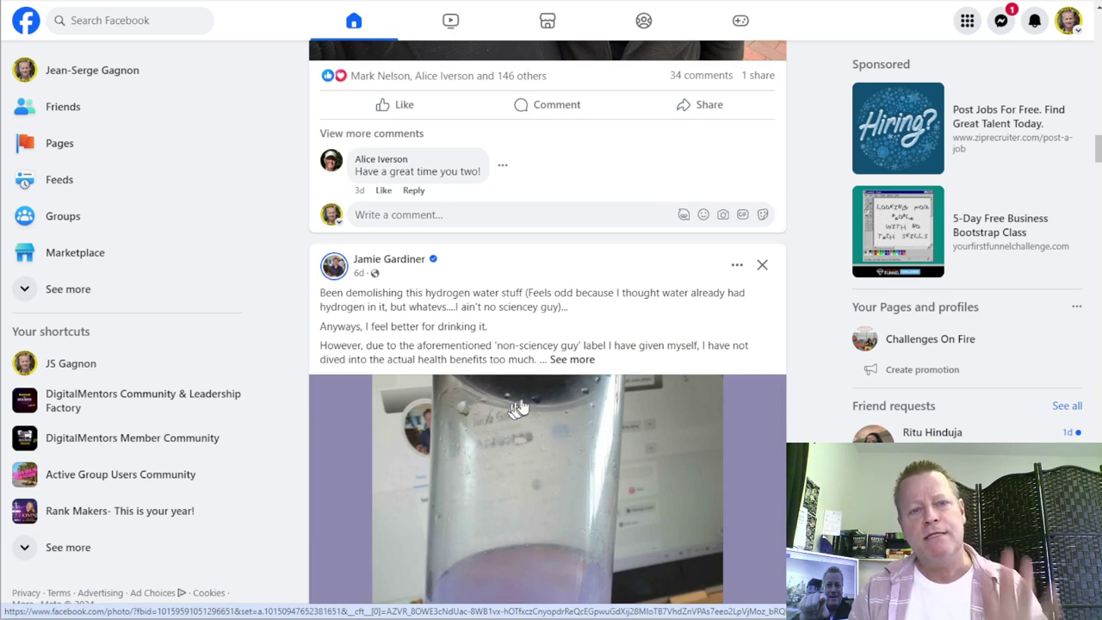
pyautogui.scroll(-8, 544, 359)
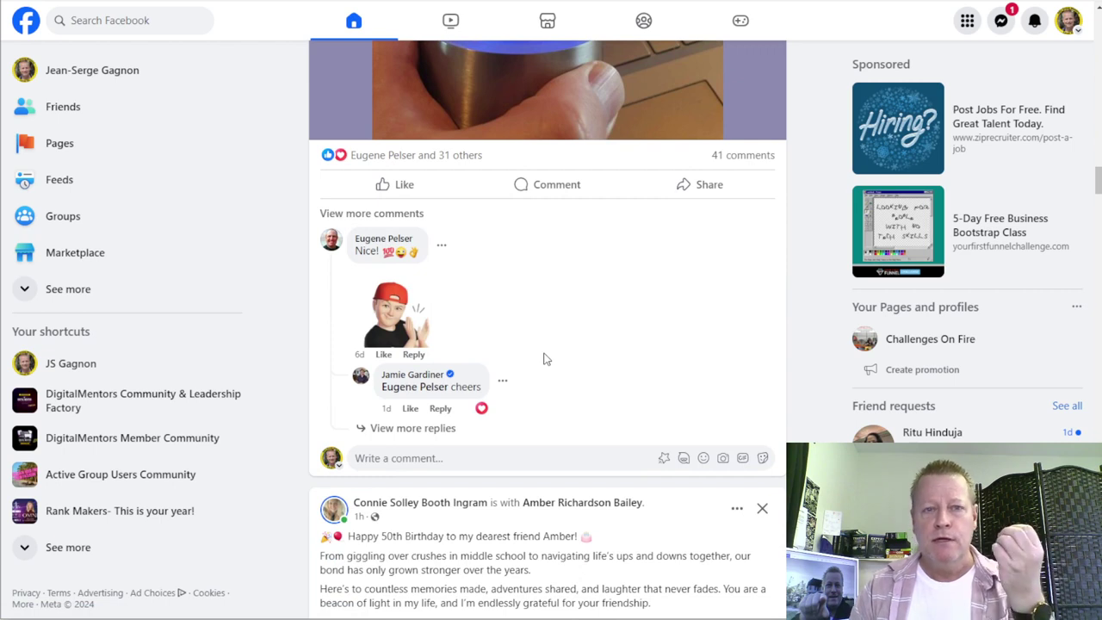
pyautogui.scroll(-3, 560, 368)
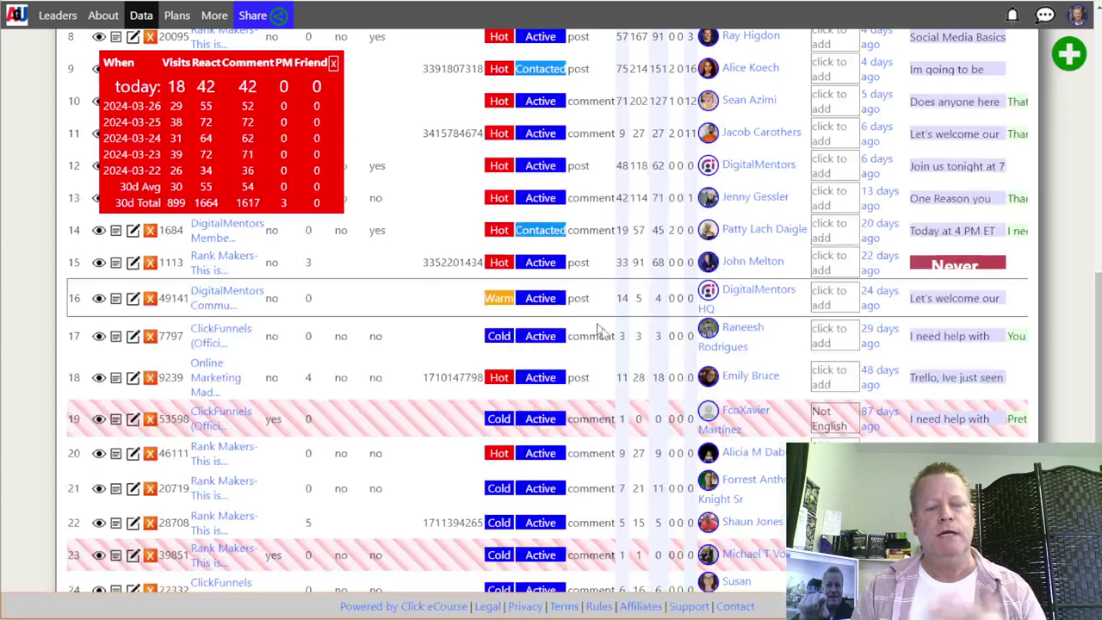
# Switch to the Active Group Users site and change the contact list view to All contacts
pyautogui.scroll(3, 603, 327)
pyautogui.scroll(3, 609, 330)
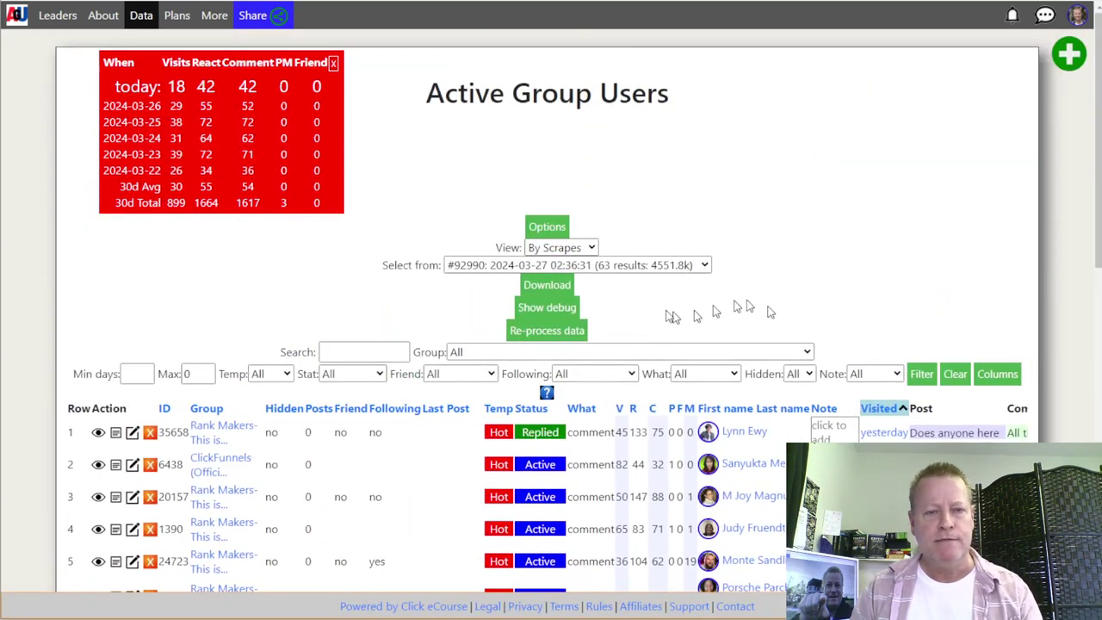
pyautogui.click(575, 250)
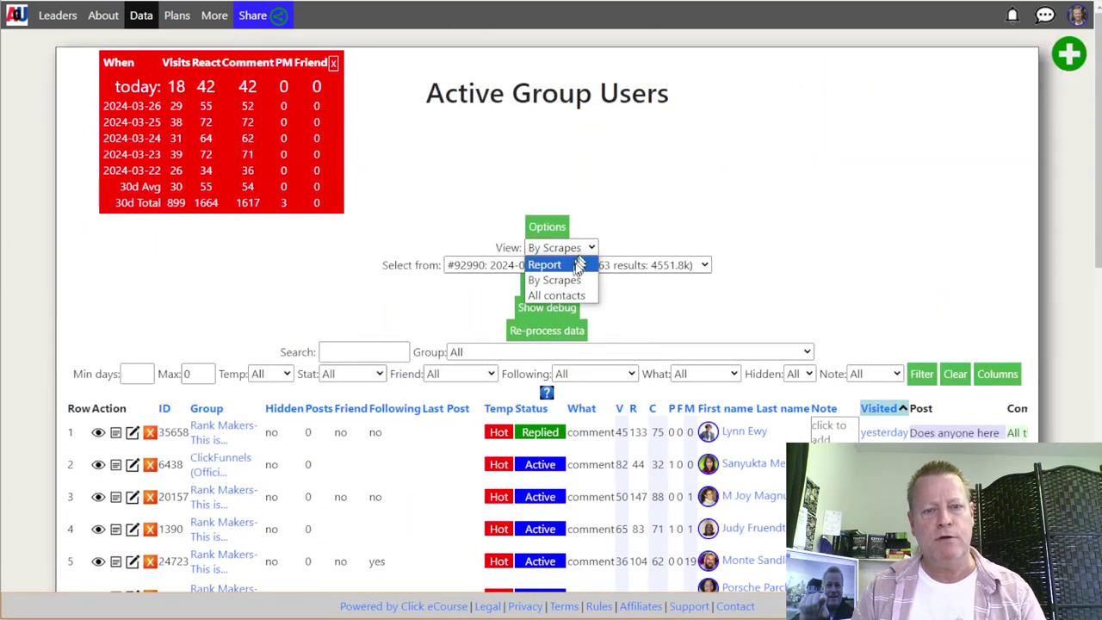
pyautogui.click(569, 295)
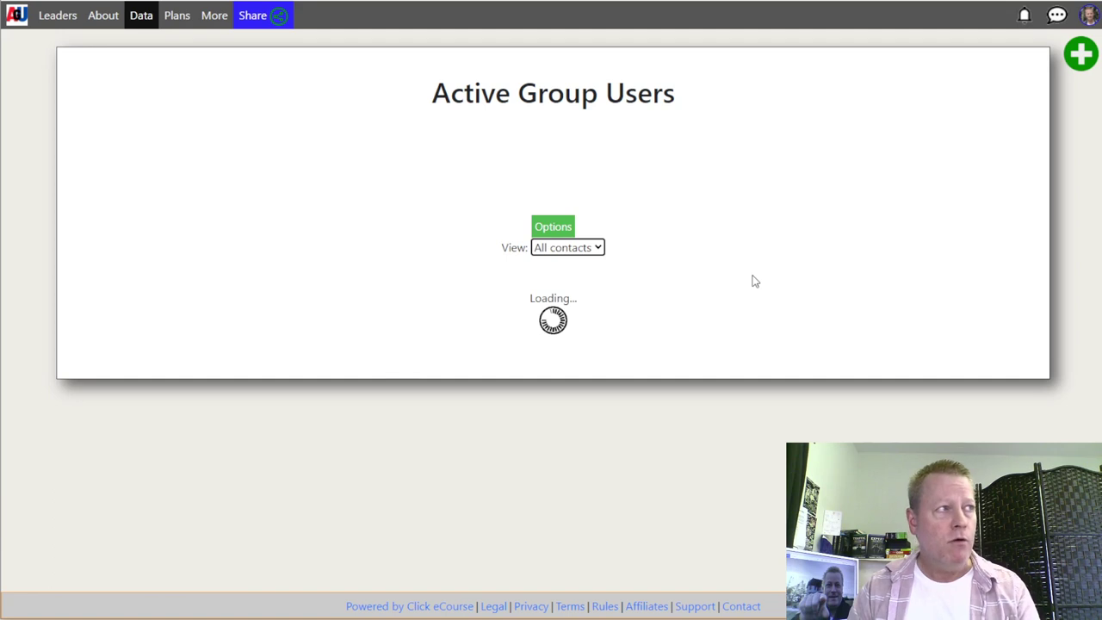
# Examine the all-contacts list ordered by mentions, comparing each contact's mention count with the visits, reactions and comments made
pyautogui.scroll(-3, 750, 278)
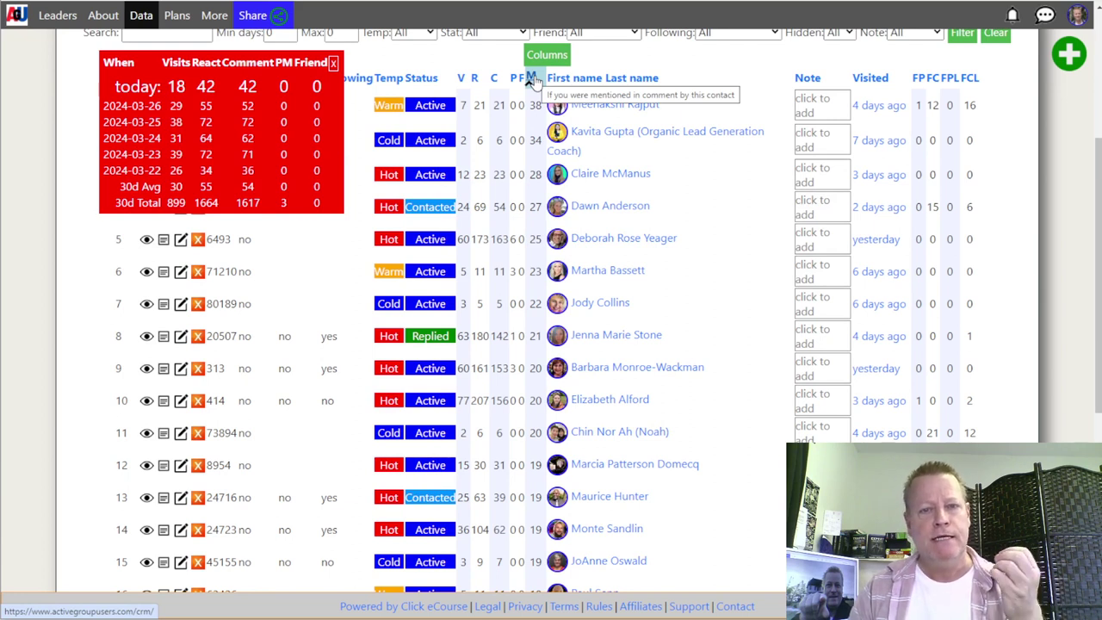
pyautogui.scroll(-1, 617, 179)
pyautogui.scroll(-4, 617, 179)
pyautogui.scroll(2, 627, 197)
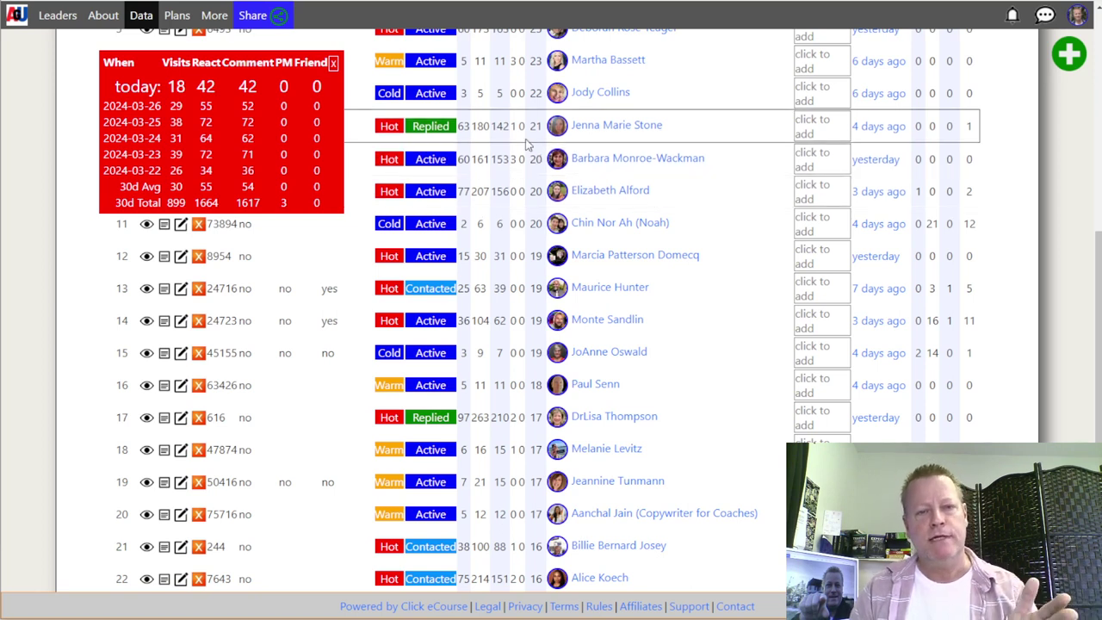
pyautogui.scroll(3, 493, 145)
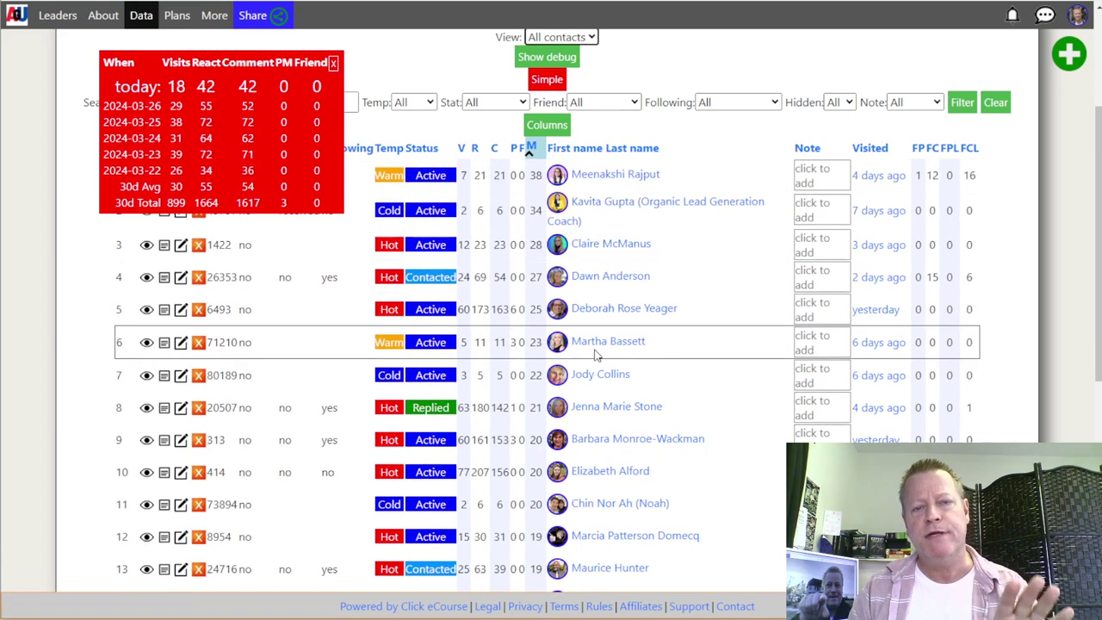
pyautogui.scroll(-2, 594, 355)
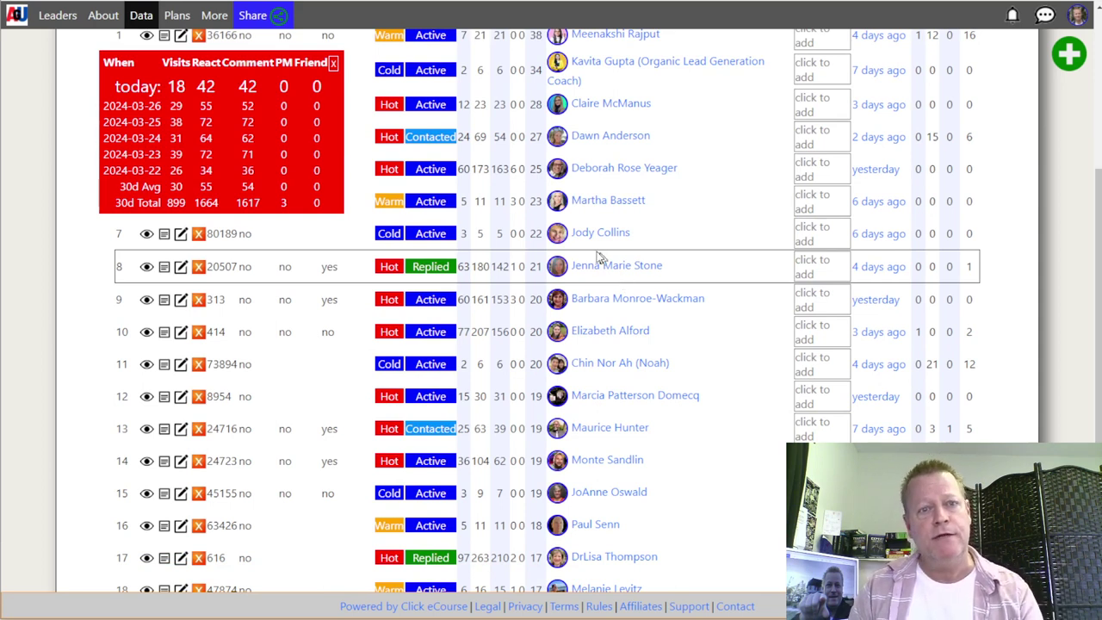
pyautogui.scroll(3, 603, 258)
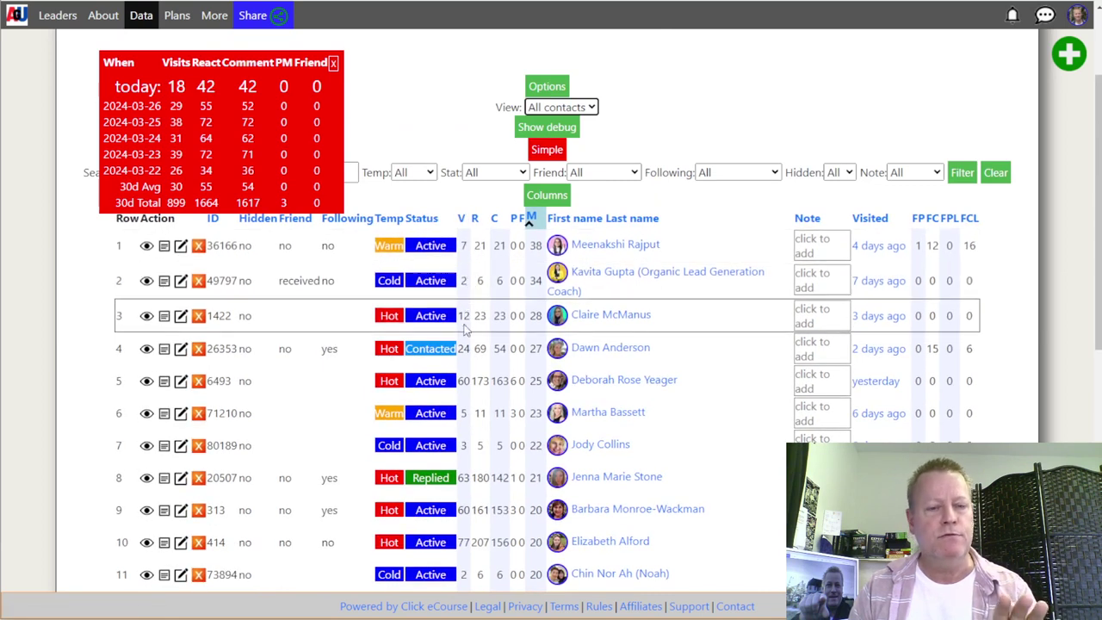
pyautogui.scroll(-2, 469, 374)
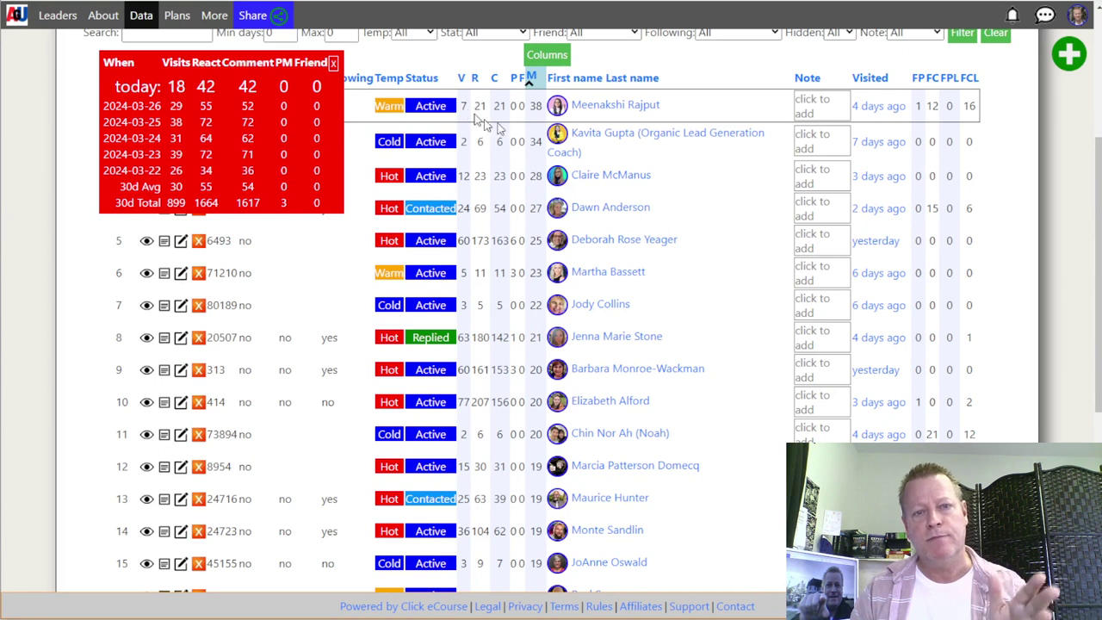
# Open the details of the contact with the most mentions, check the visit and comment activity, and close them
pyautogui.click(669, 104)
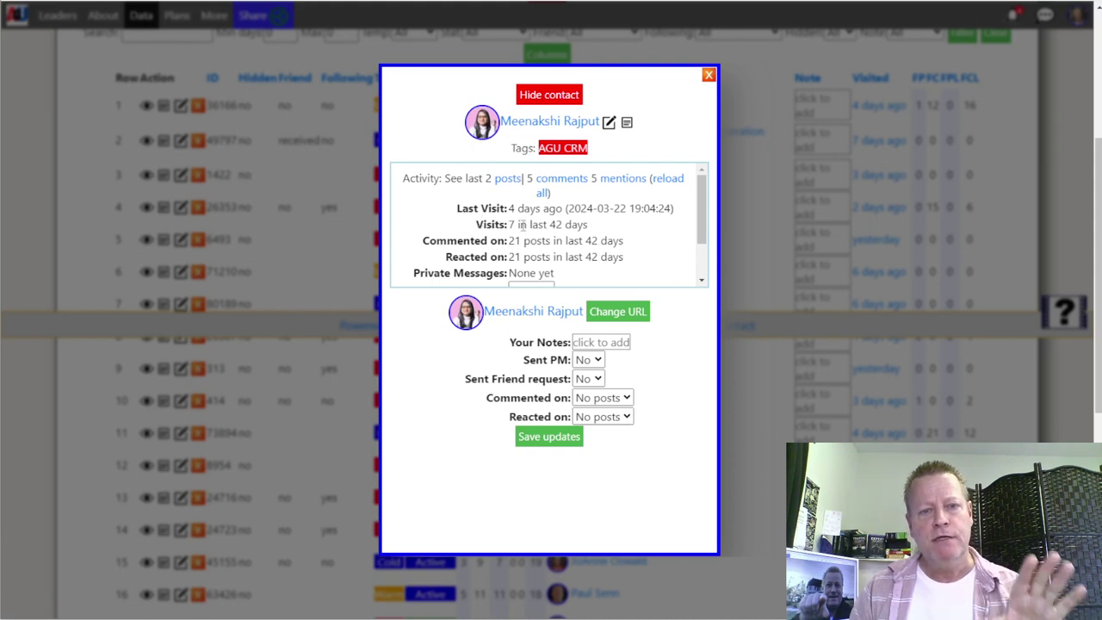
pyautogui.moveTo(522, 224)
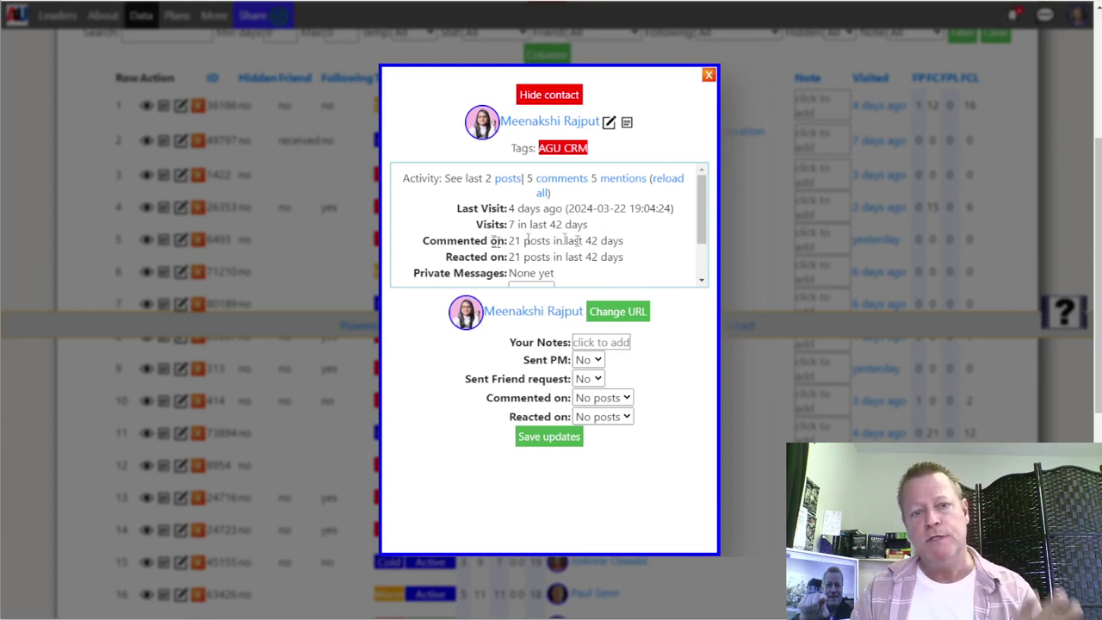
pyautogui.click(707, 77)
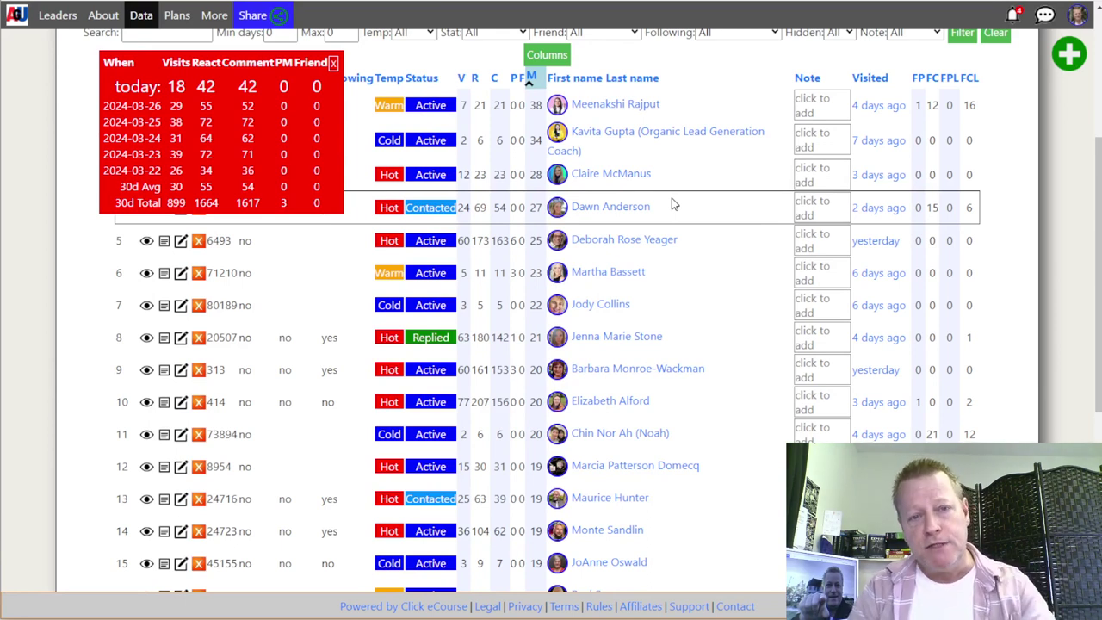
# Look through the mention counts from the leading contacts down to the last loaded record and back
pyautogui.scroll(-3, 674, 204)
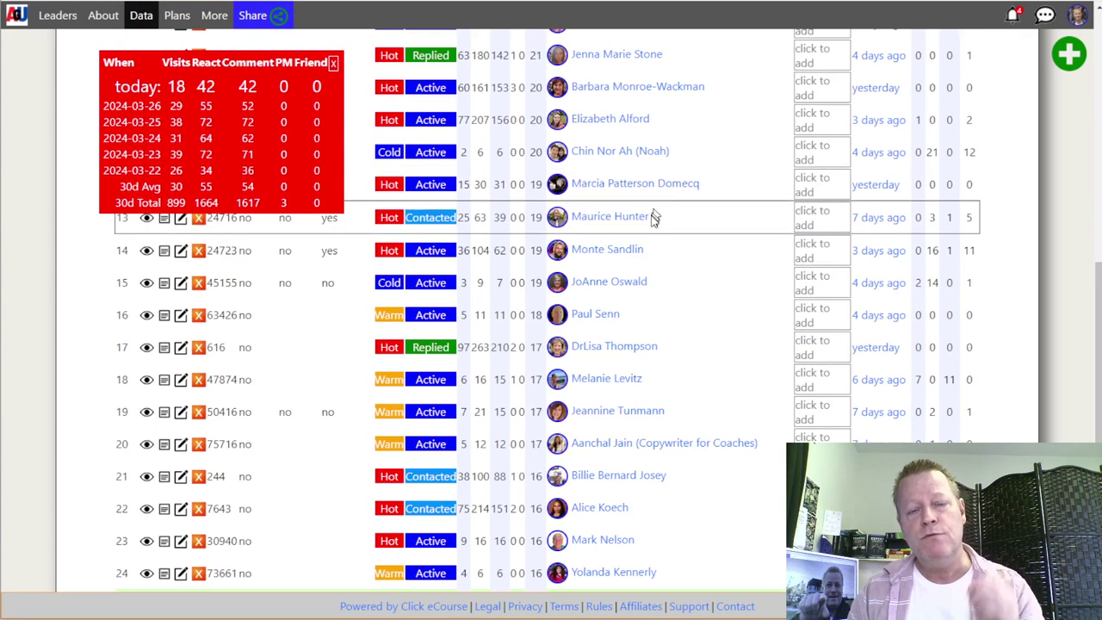
pyautogui.scroll(3, 652, 221)
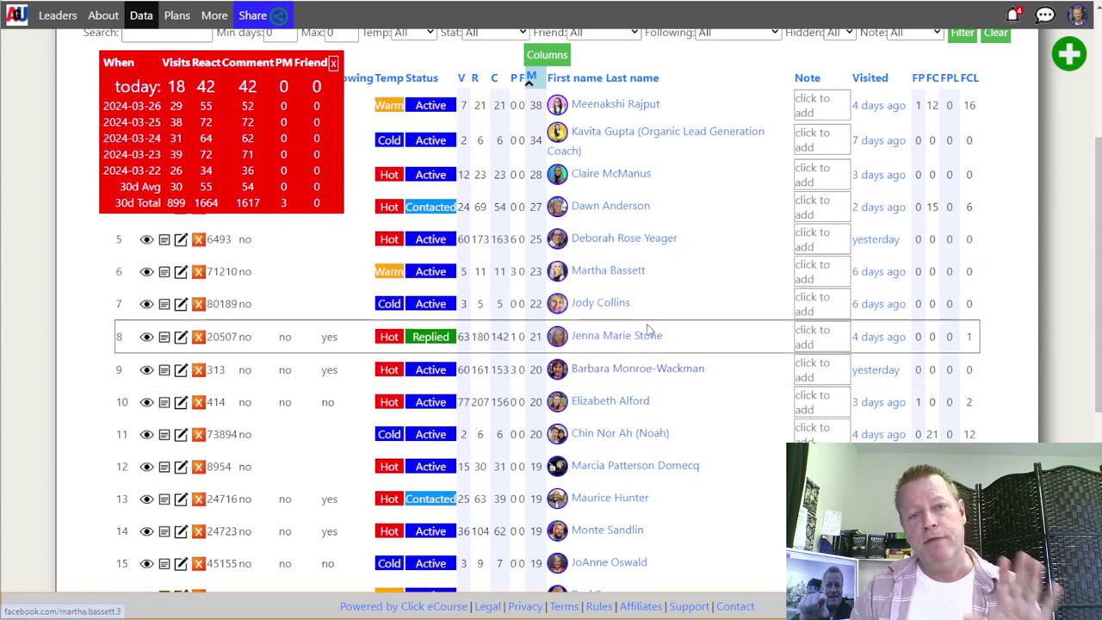
pyautogui.scroll(-3, 648, 330)
pyautogui.scroll(1, 551, 328)
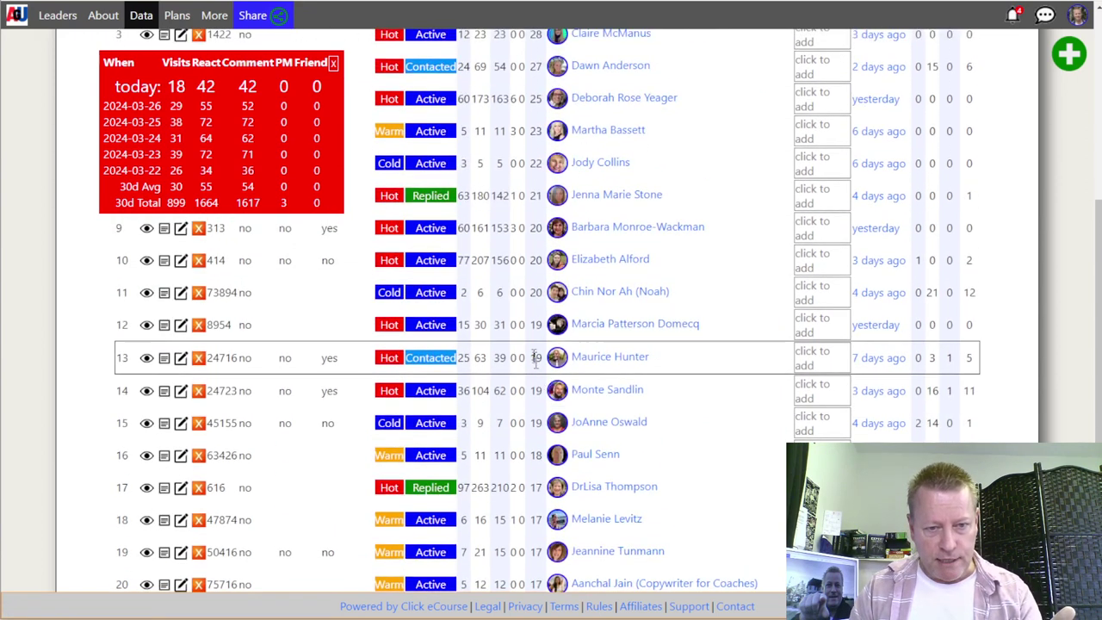
pyautogui.scroll(-4, 534, 260)
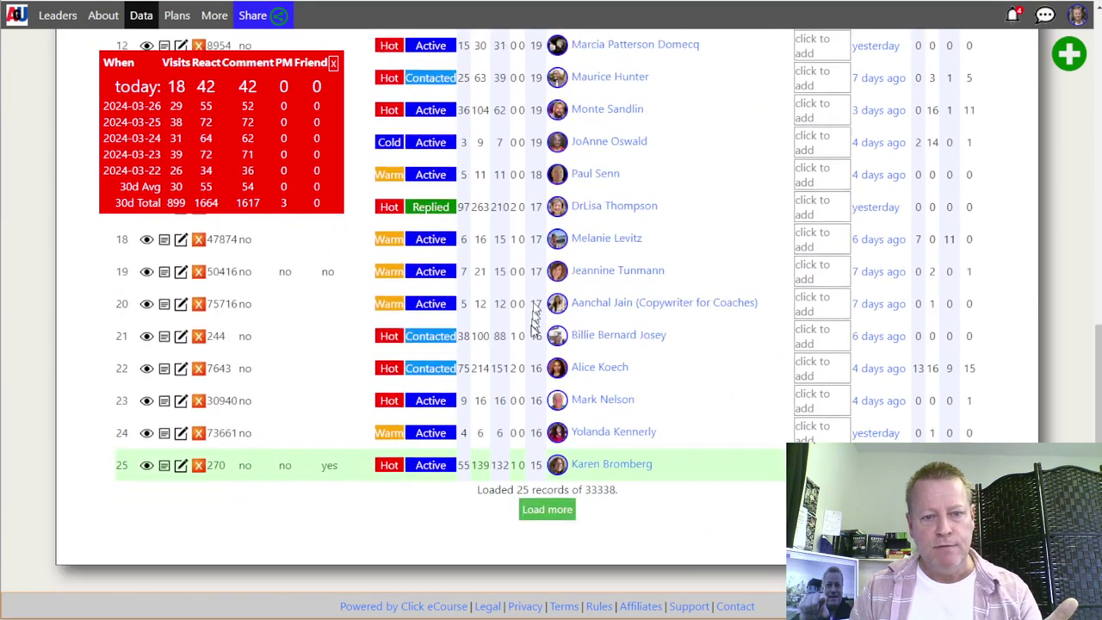
pyautogui.scroll(5, 635, 370)
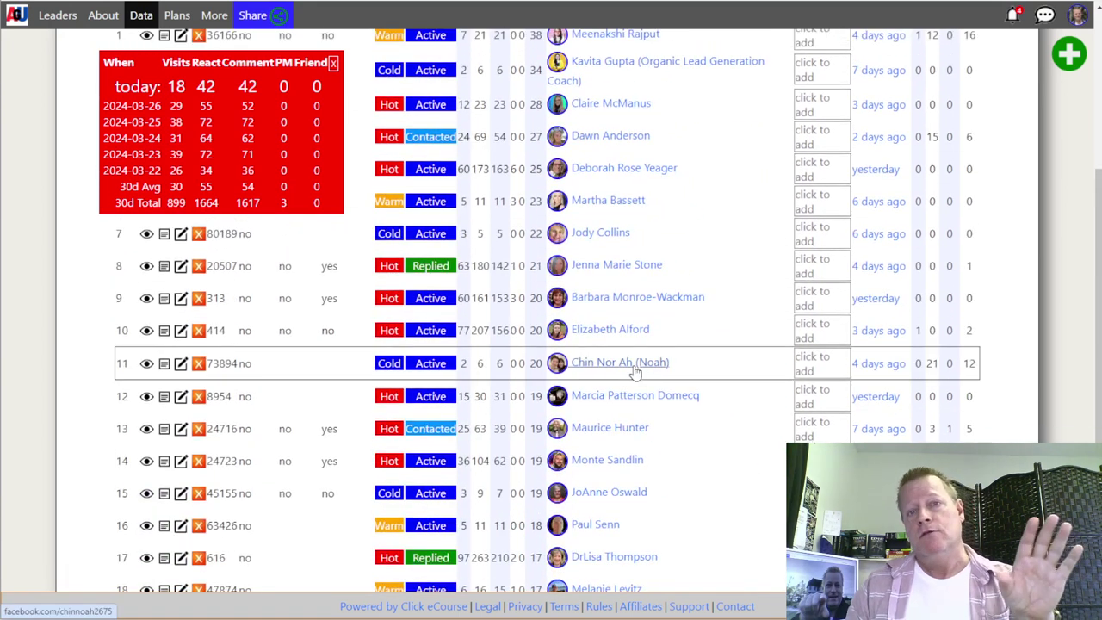
pyautogui.scroll(2, 634, 370)
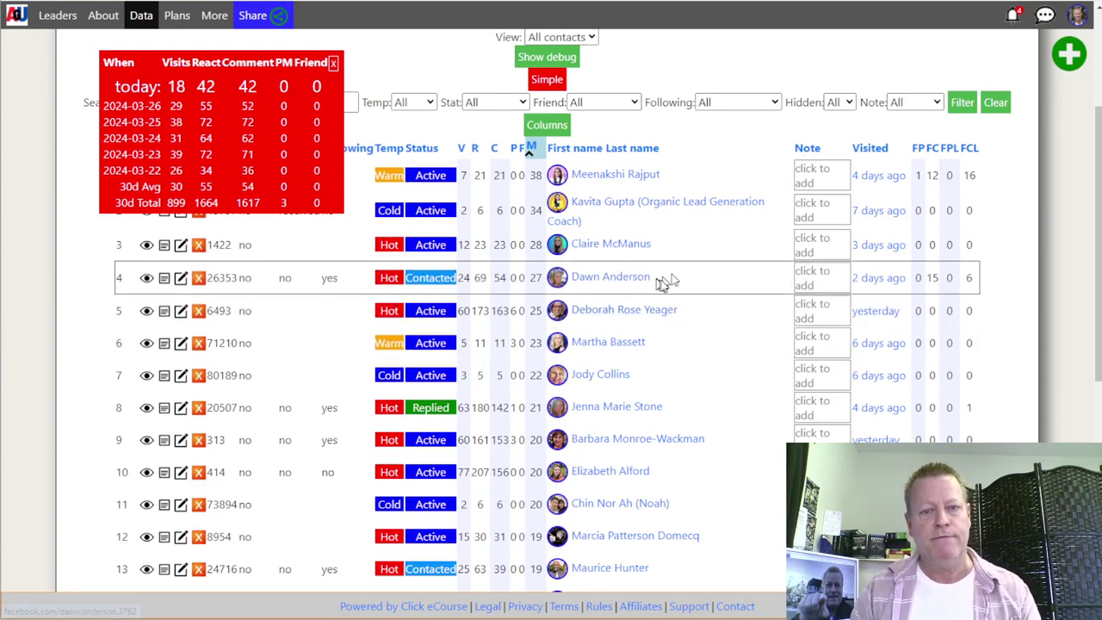
# Open the details of the contact in row 4 and check the dated visit and comment history
pyautogui.click(645, 280)
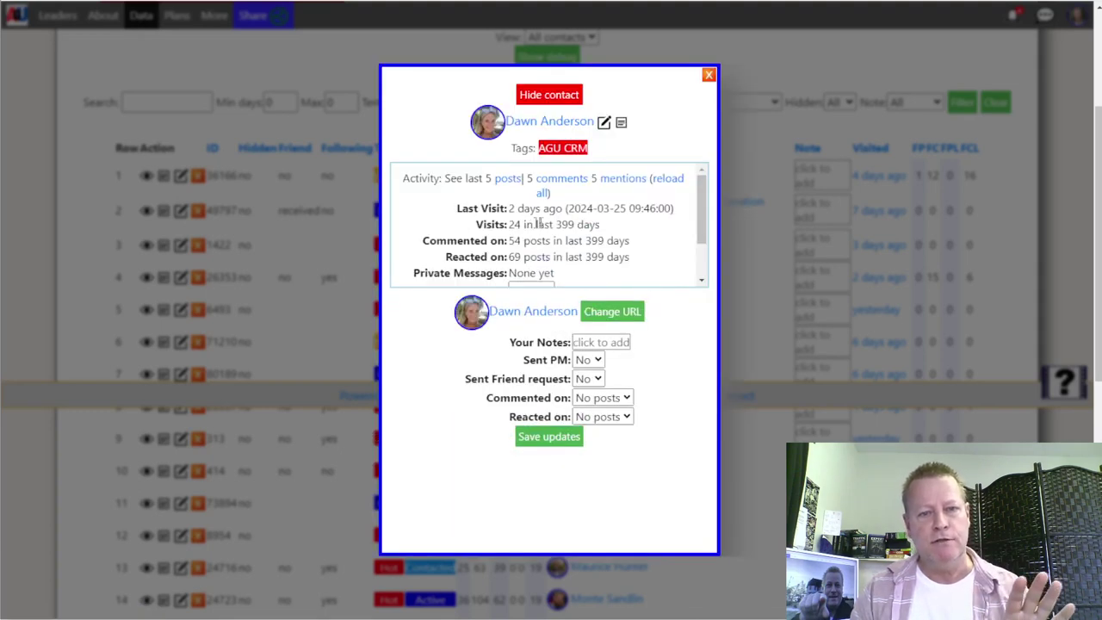
pyautogui.moveTo(543, 225)
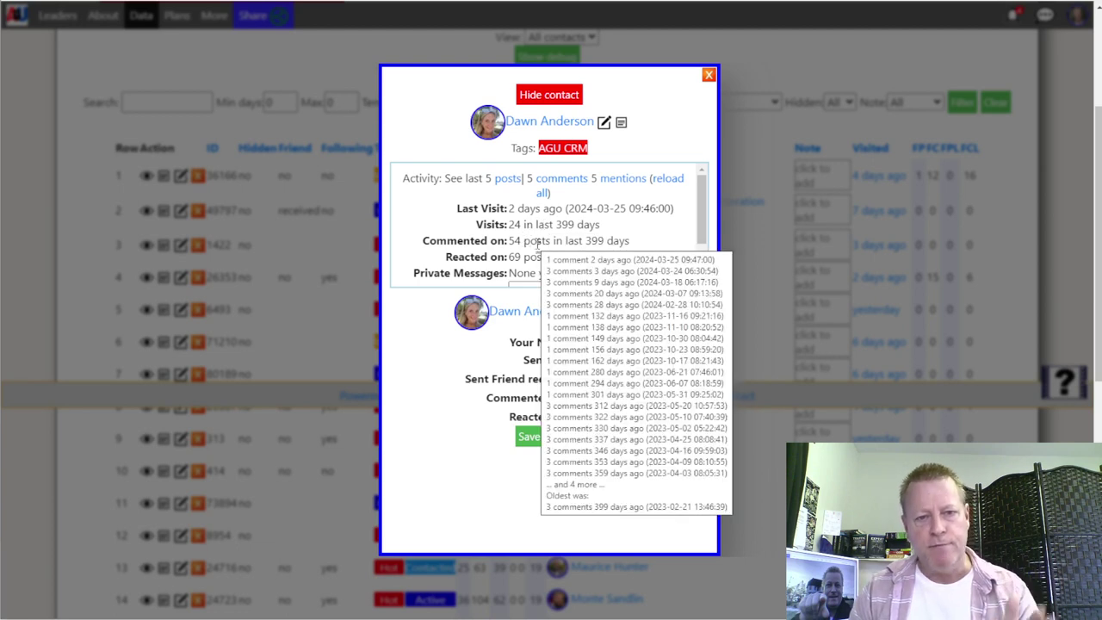
pyautogui.moveTo(541, 259)
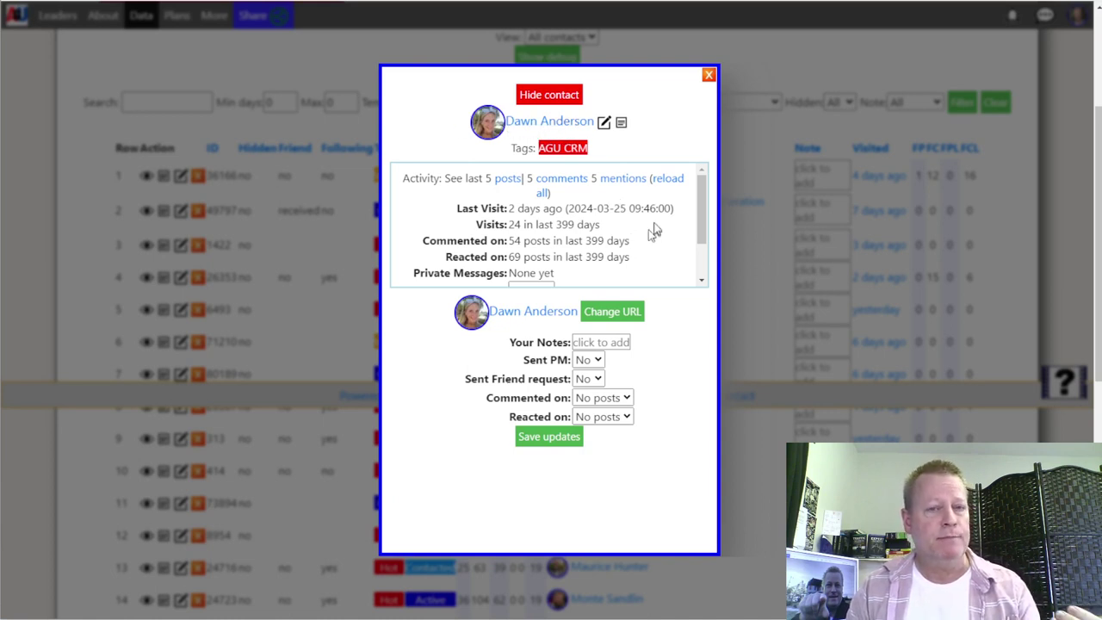
# View the contact's last five mentions, read the Facebook post behind the "the best CEO ever!" mention, and close the contact's details
pyautogui.click(619, 181)
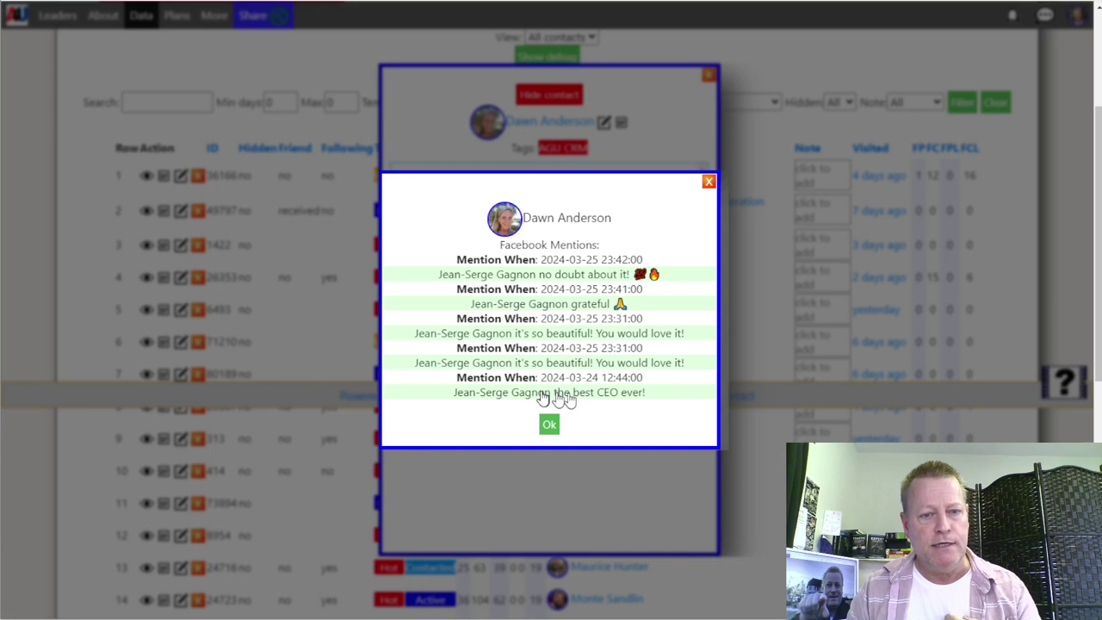
pyautogui.click(597, 396)
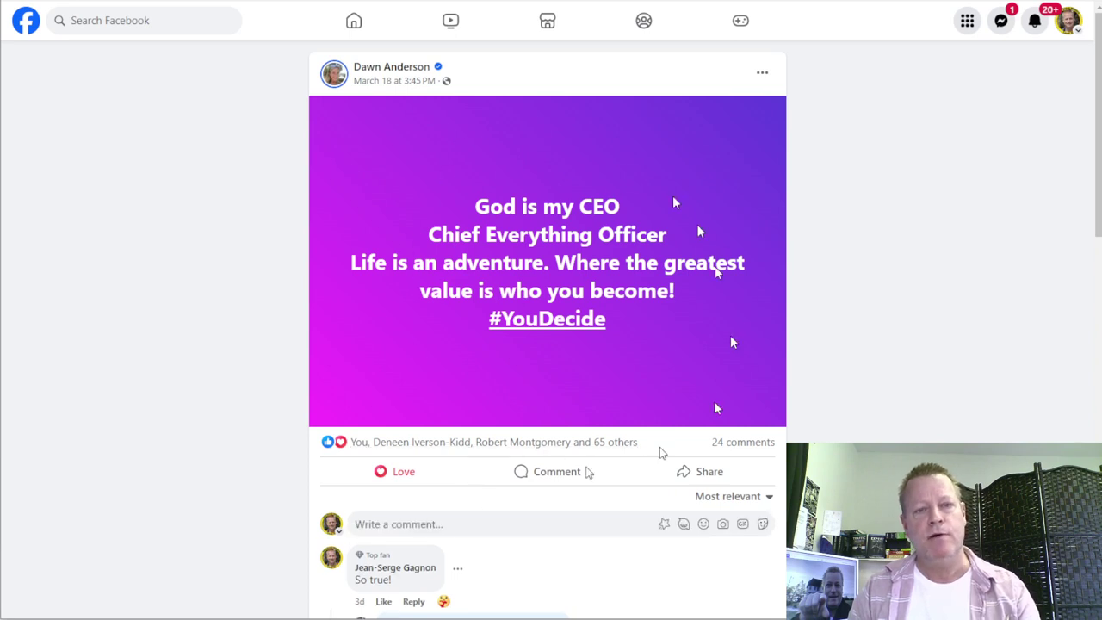
pyautogui.scroll(-3, 431, 581)
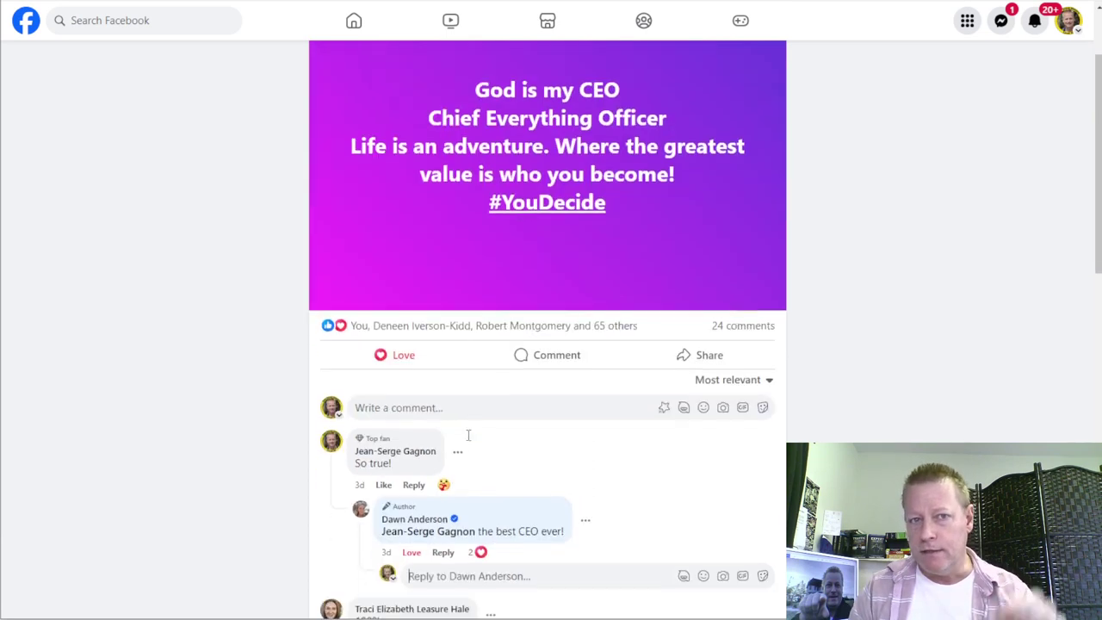
pyautogui.scroll(-2, 468, 436)
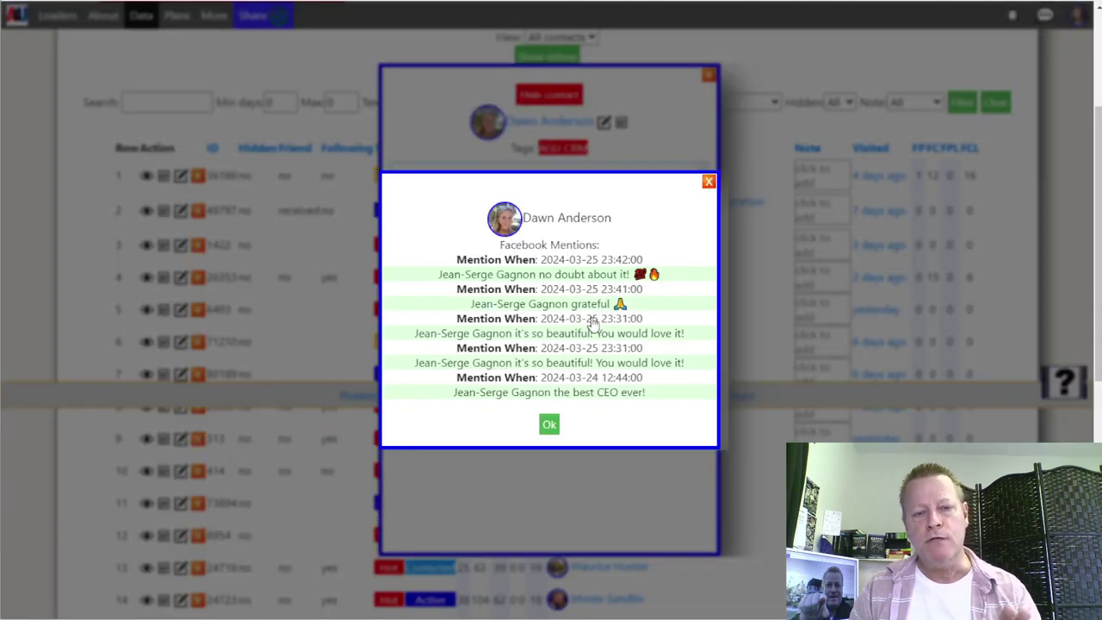
pyautogui.click(550, 425)
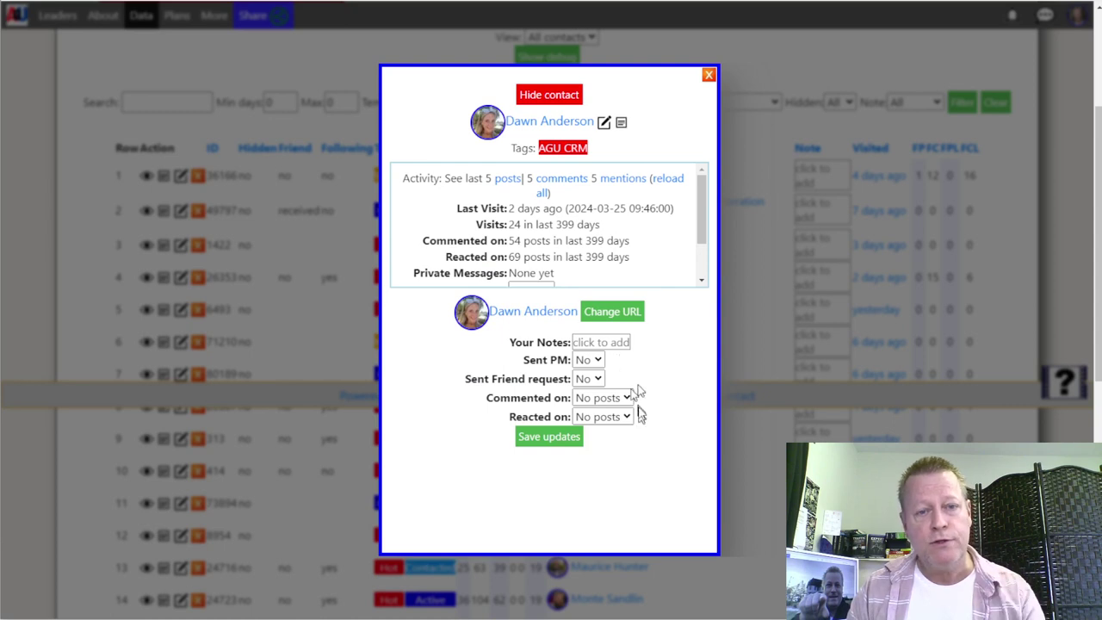
pyautogui.click(708, 79)
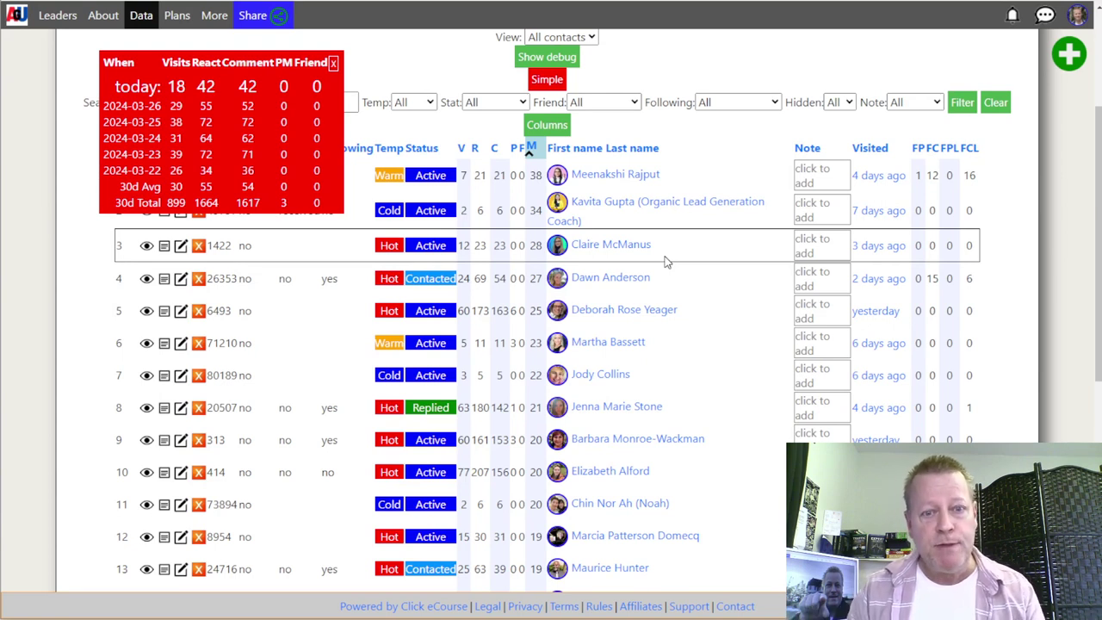
pyautogui.scroll(-6, 668, 263)
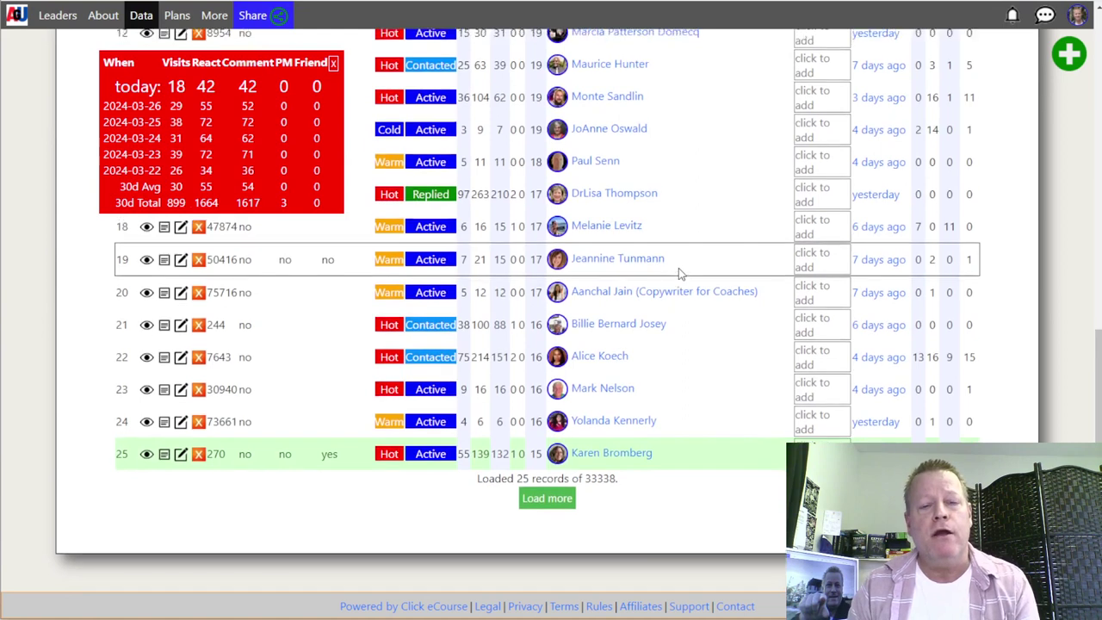
pyautogui.scroll(5, 679, 272)
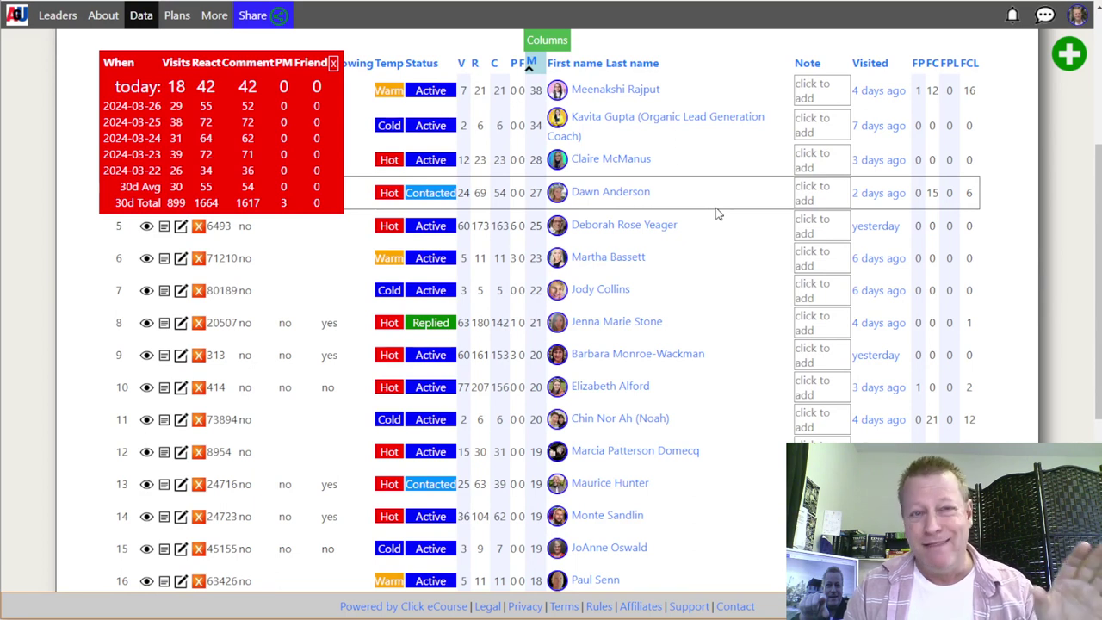
pyautogui.scroll(-4, 715, 215)
pyautogui.scroll(-1, 683, 207)
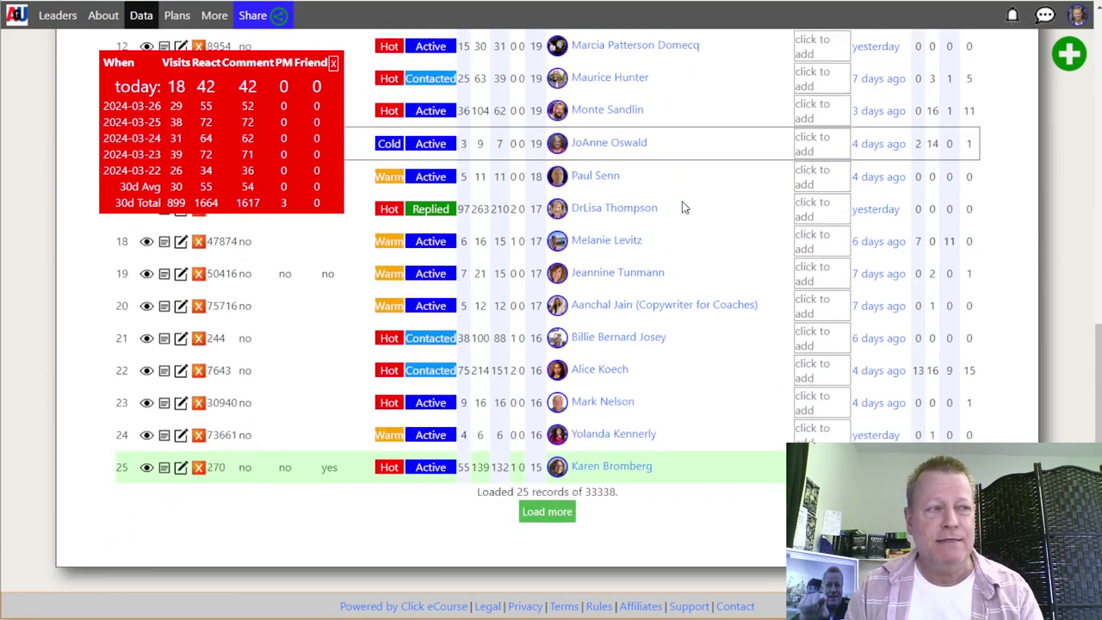
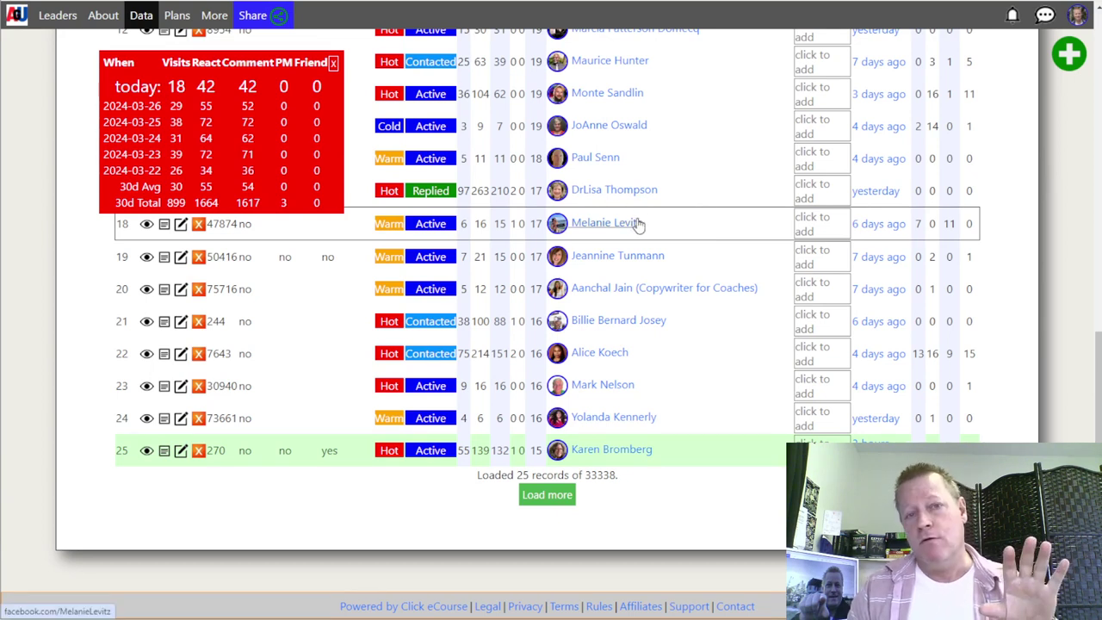
# Review the daily visit counts in the activity summary, comparing the dates from 2024-03-22 to 2024-03-26
pyautogui.scroll(8, 645, 258)
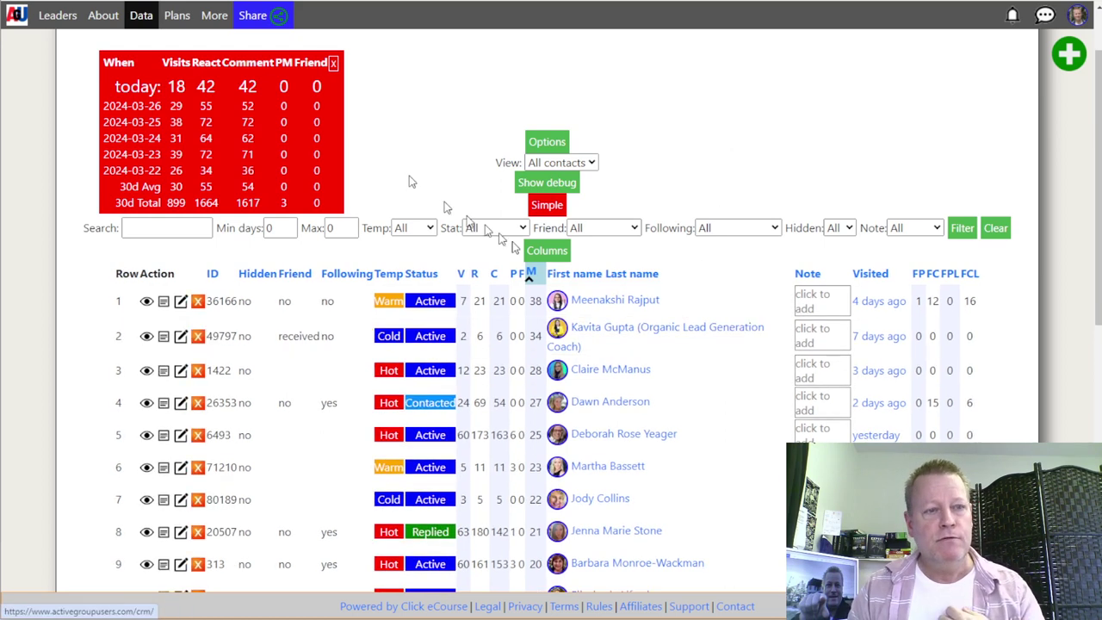
pyautogui.moveTo(176, 90); pyautogui.dragTo(215, 161)
pyautogui.click(218, 160)
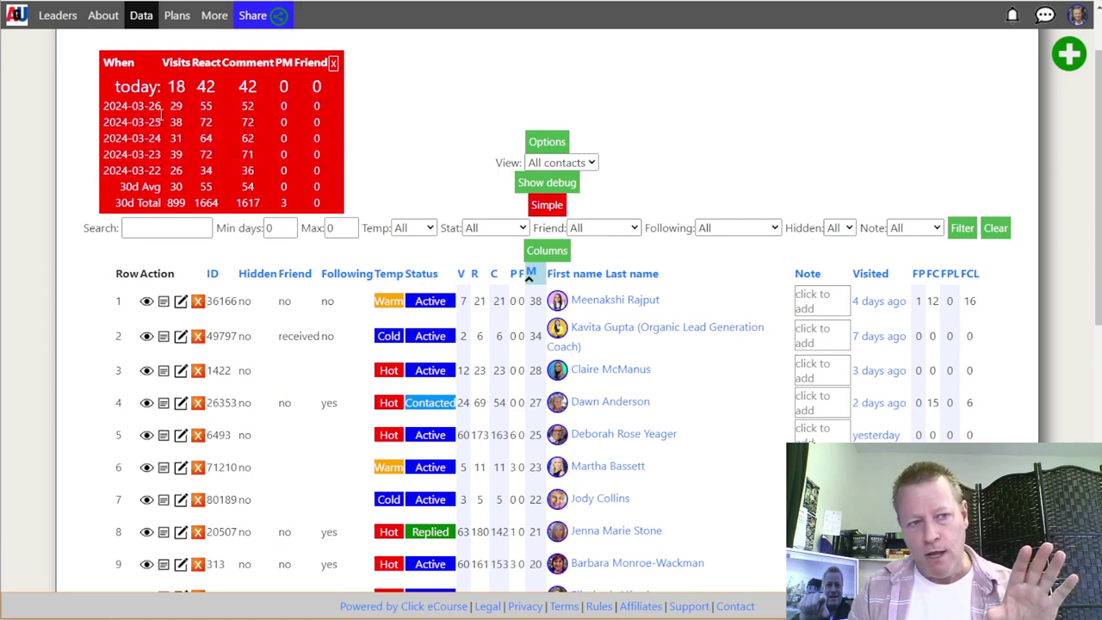
pyautogui.moveTo(165, 66); pyautogui.dragTo(191, 68)
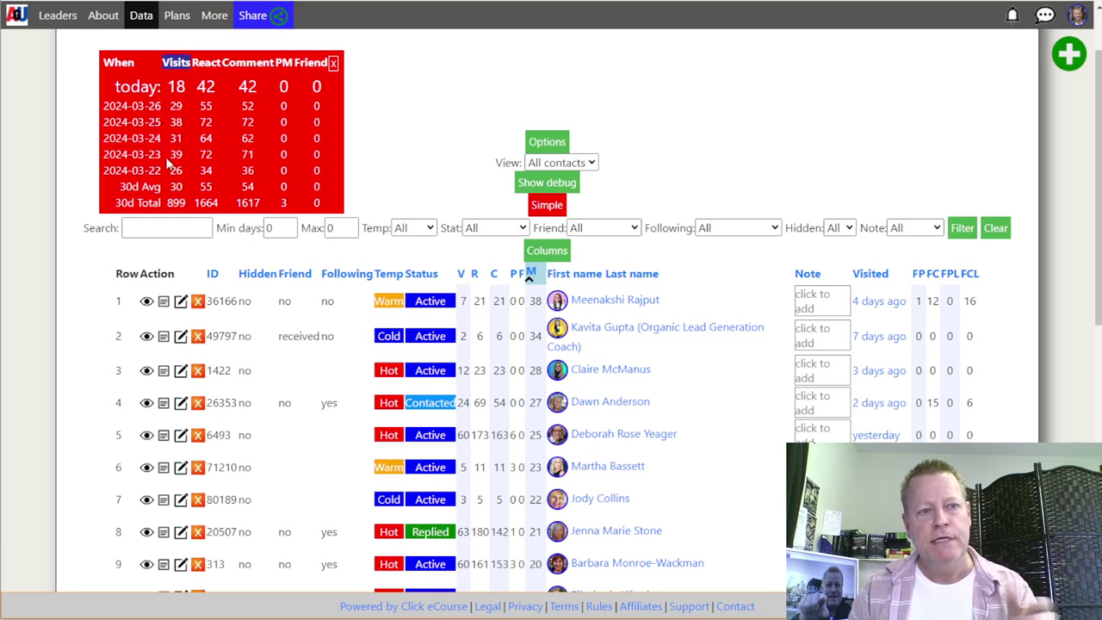
pyautogui.moveTo(150, 105); pyautogui.dragTo(207, 111)
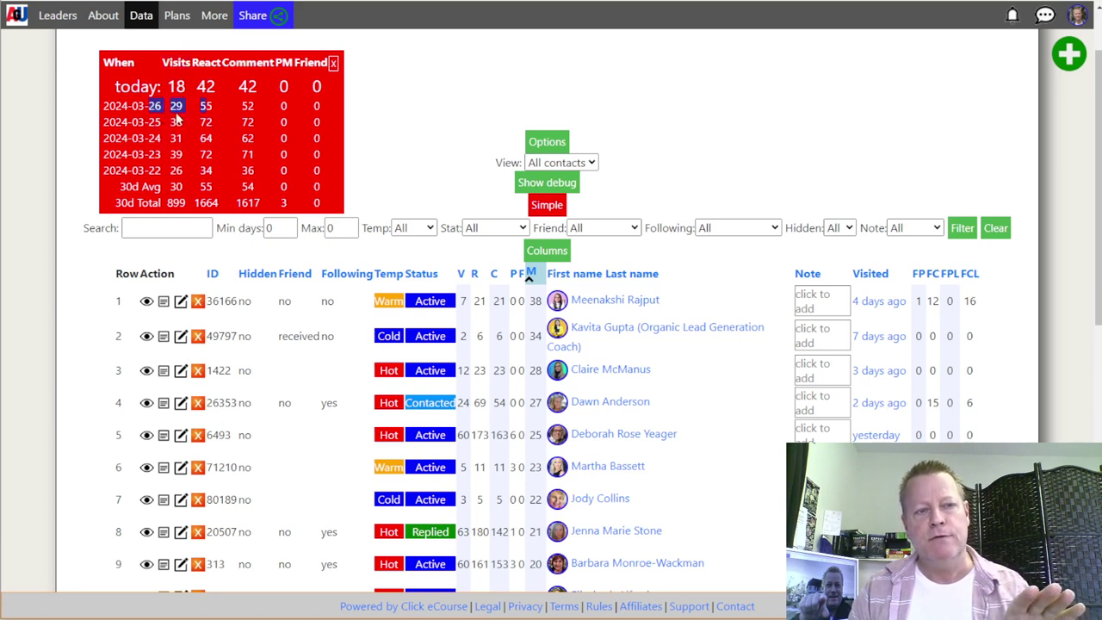
pyautogui.click(179, 125)
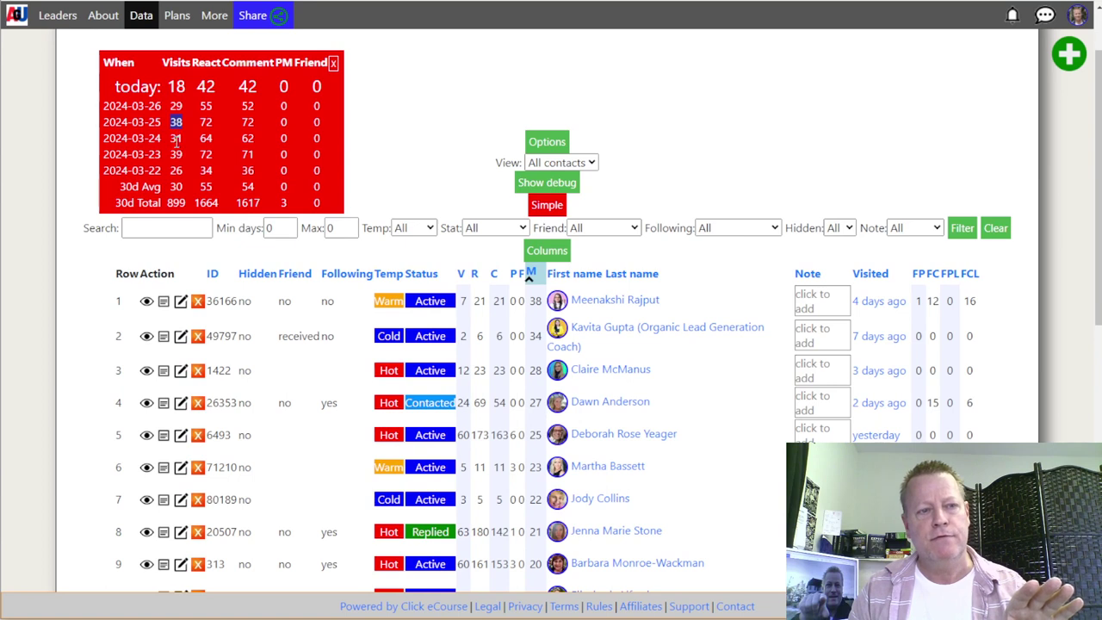
pyautogui.doubleClick(176, 140)
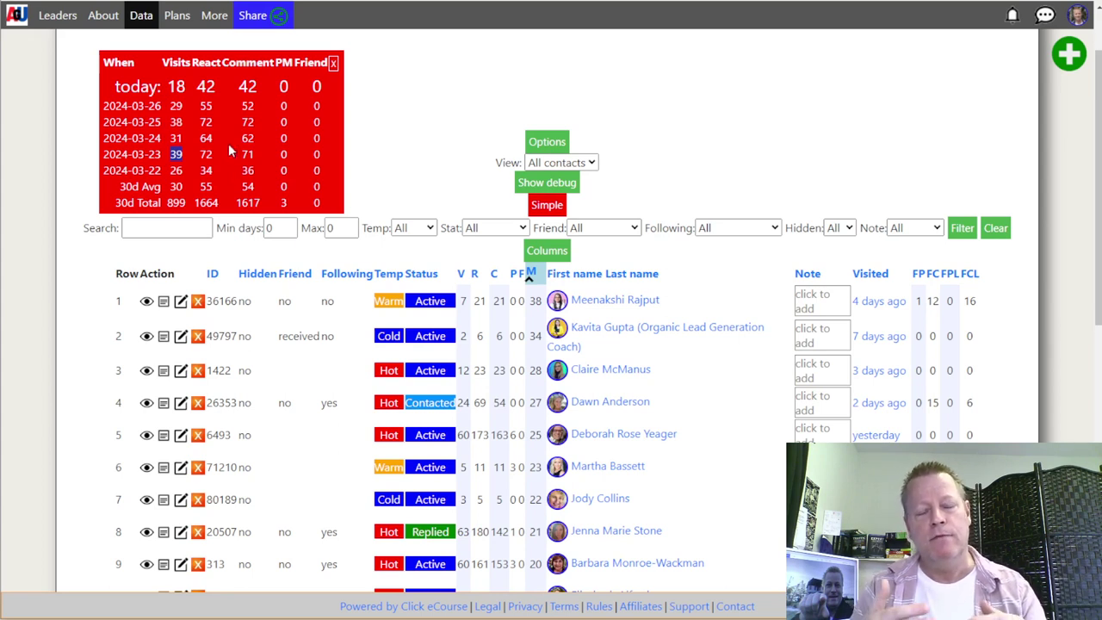
pyautogui.click(198, 124)
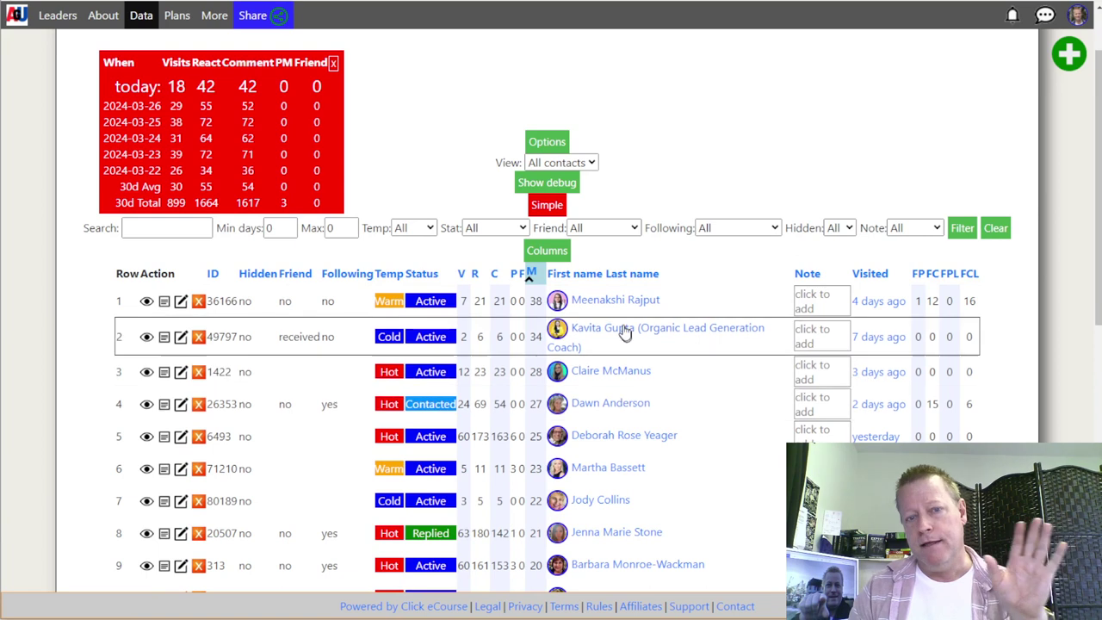
pyautogui.scroll(-2, 633, 477)
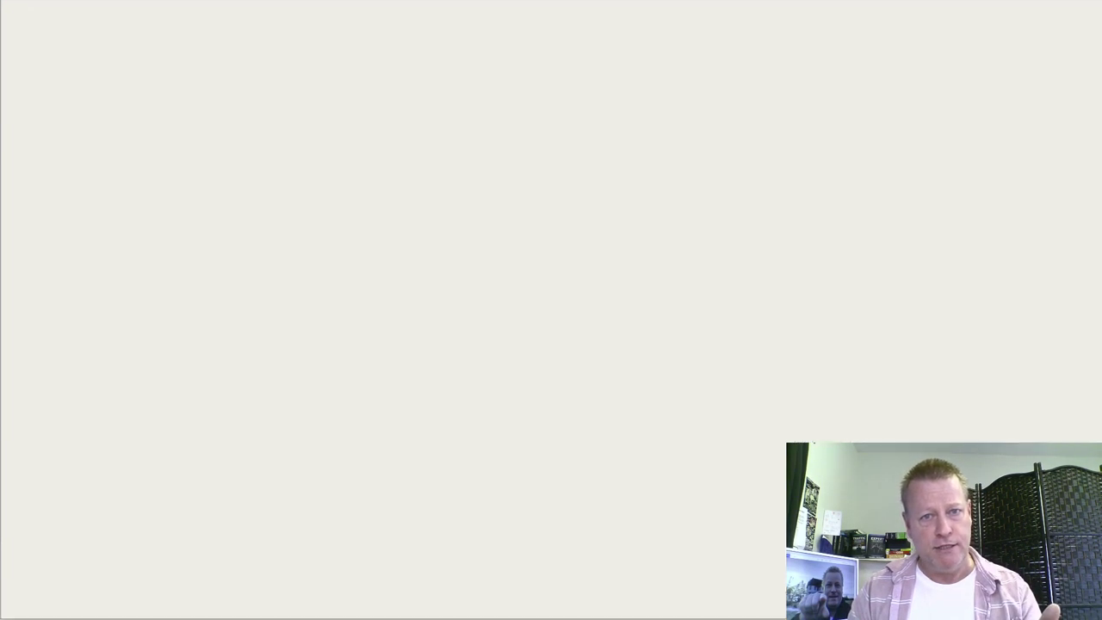
# Open the account owner's blog with the Course Income Secrets episodes and dismiss the mailing-list sign-up pop-up
pyautogui.write('jeanse')
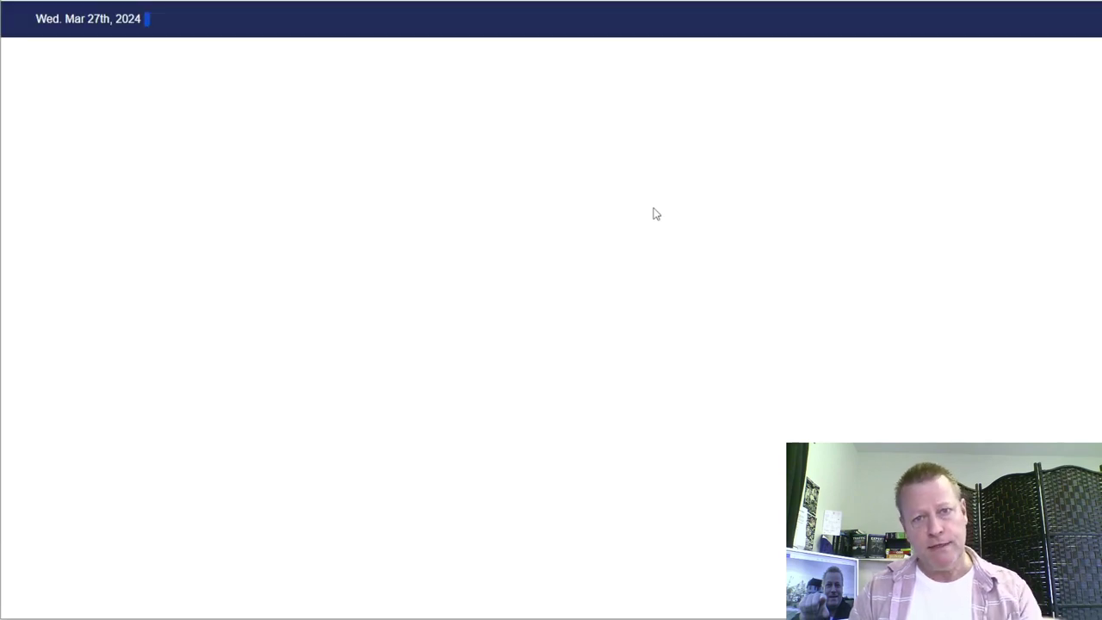
pyautogui.scroll(-15, 756, 327)
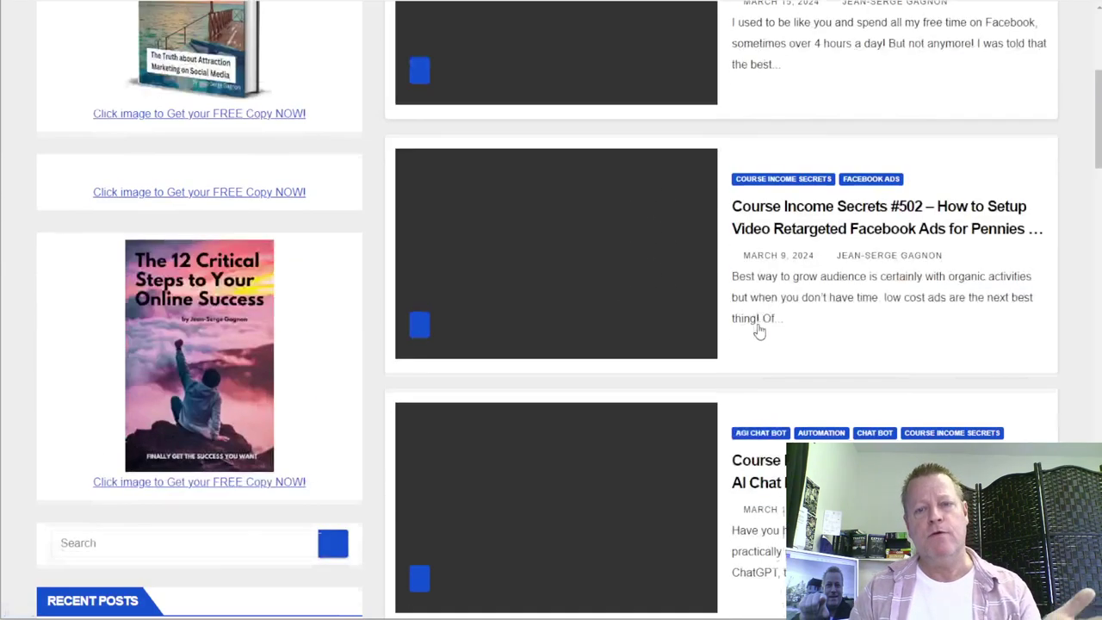
pyautogui.scroll(10, 757, 330)
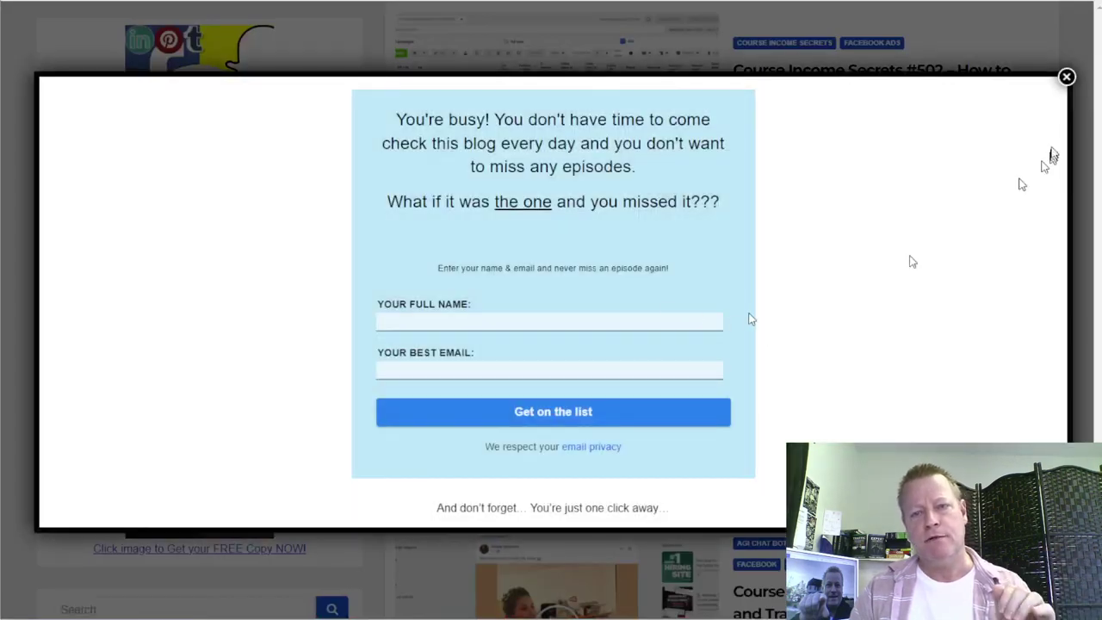
pyautogui.click(1066, 76)
pyautogui.scroll(1, 853, 293)
pyautogui.scroll(4, 816, 316)
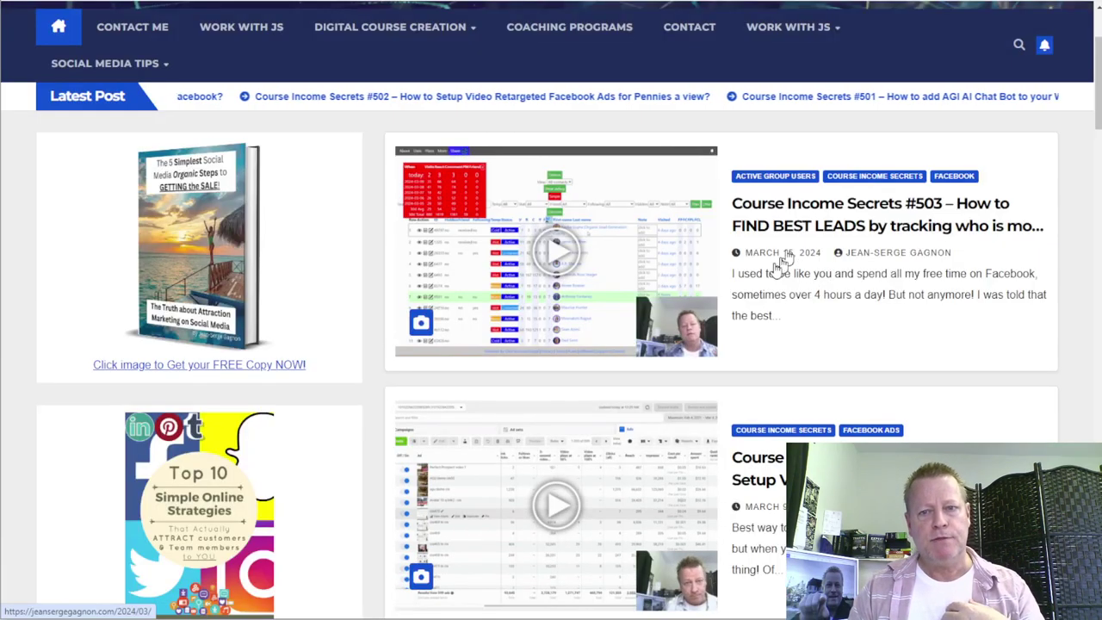
# Look through the blog's latest posts and open the Active Group Users category
pyautogui.scroll(-2, 766, 289)
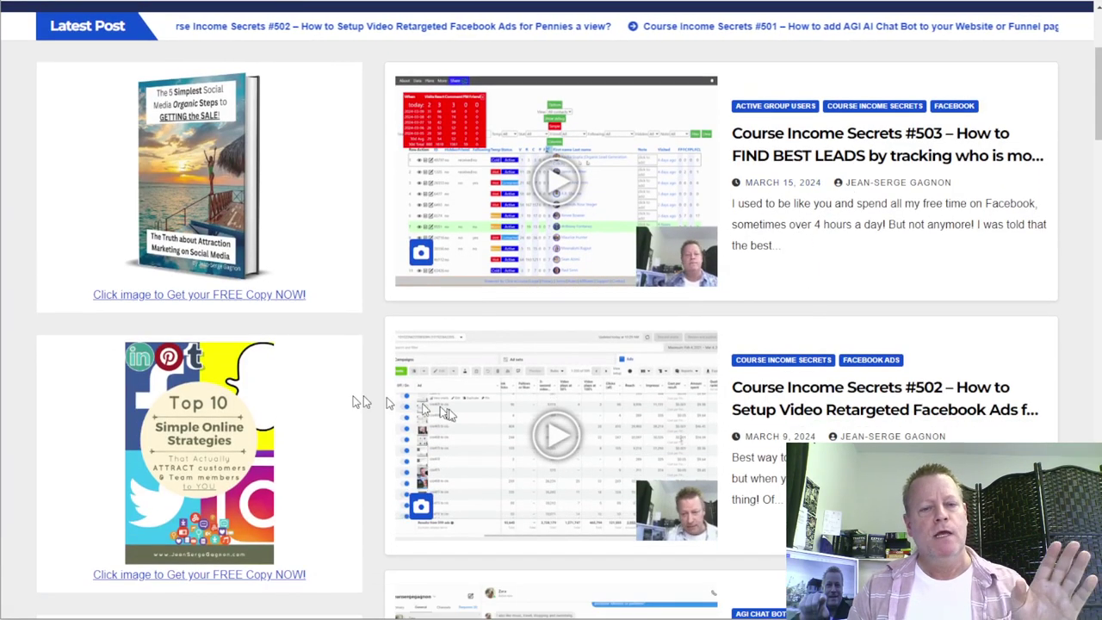
pyautogui.scroll(1, 530, 374)
pyautogui.scroll(3, 515, 363)
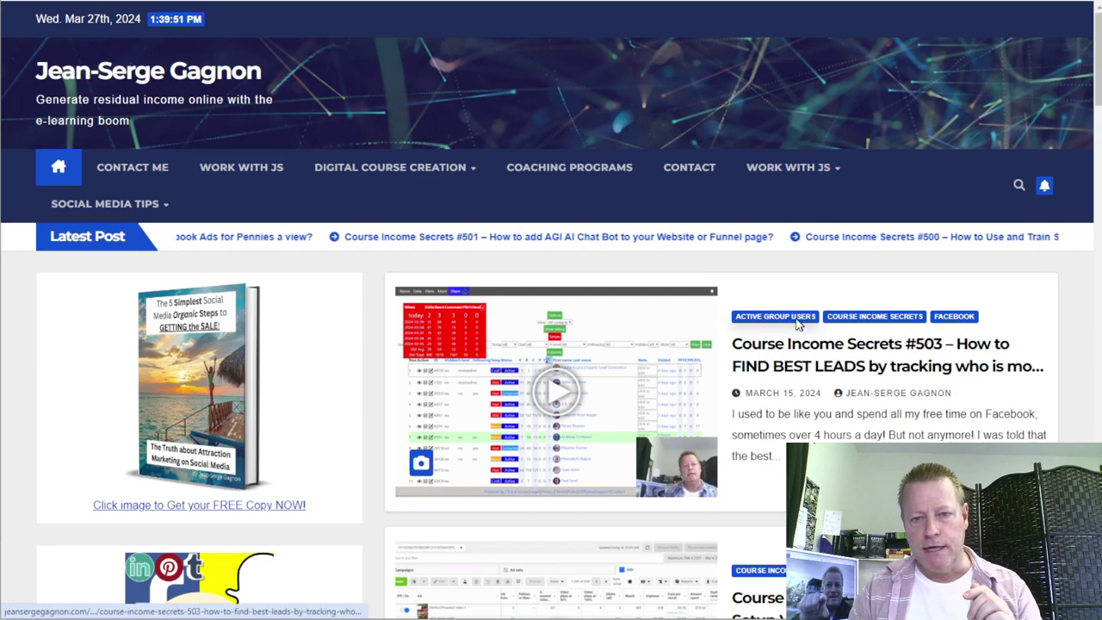
pyautogui.scroll(-10, 419, 351)
pyautogui.scroll(-8, 419, 351)
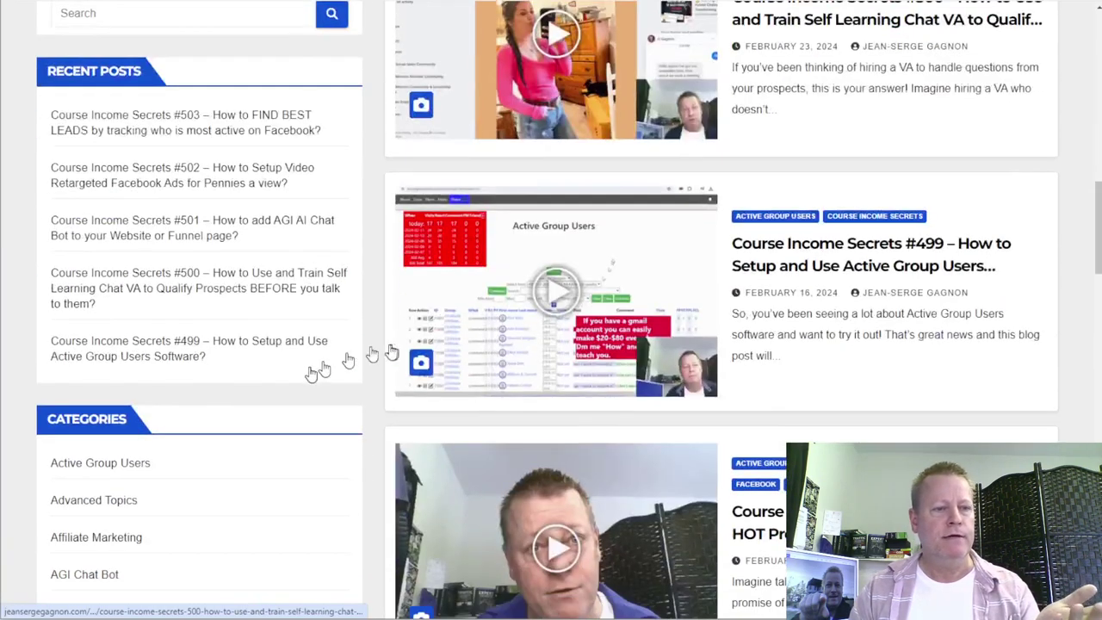
pyautogui.scroll(3, 104, 285)
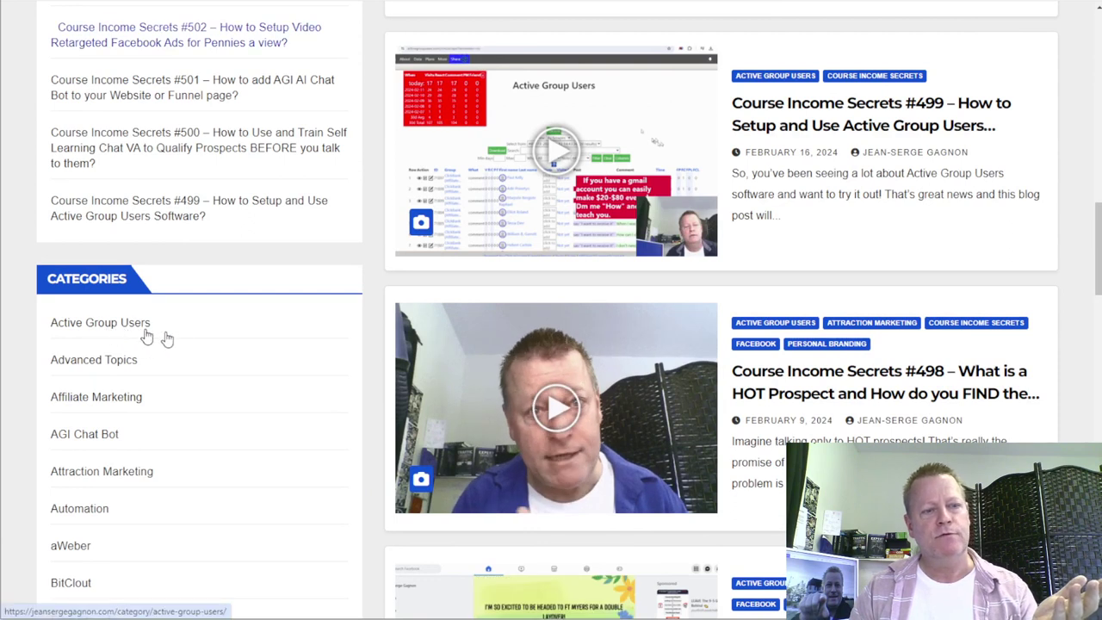
pyautogui.scroll(-1, 173, 338)
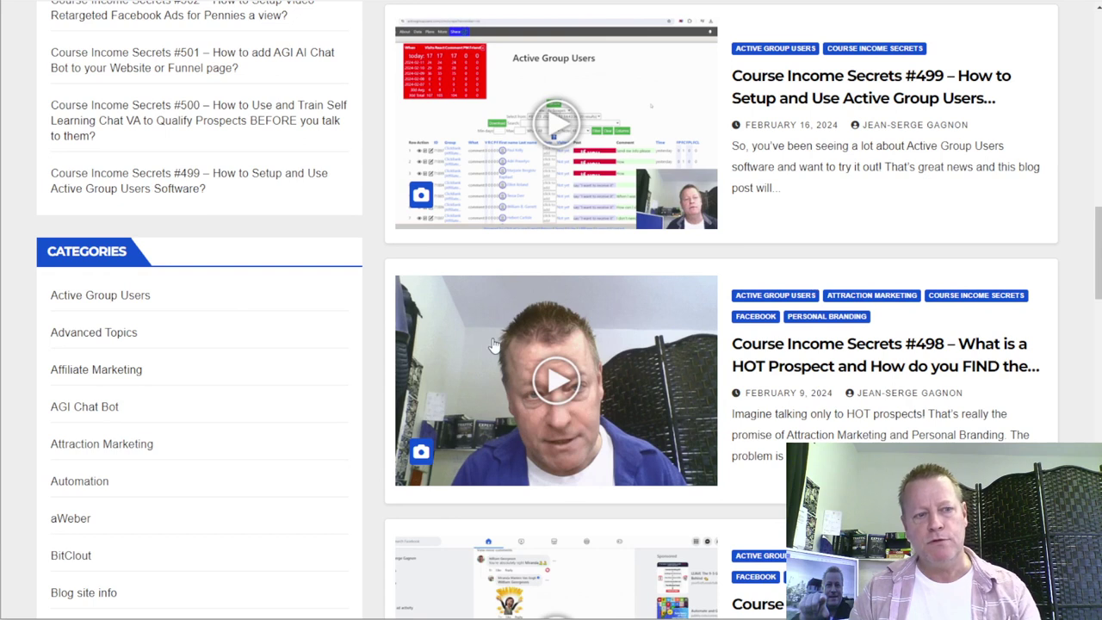
pyautogui.click(145, 297)
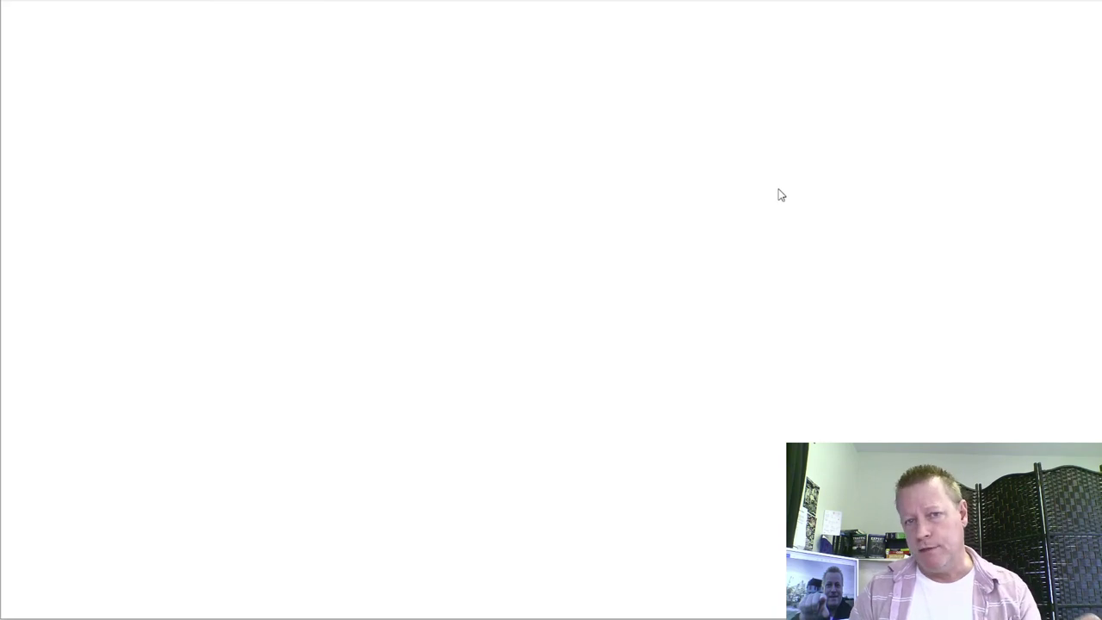
# Examine the Active Group Users category posts down to episode #492 and return to episode #499 on setting up the software
pyautogui.scroll(-3, 777, 188)
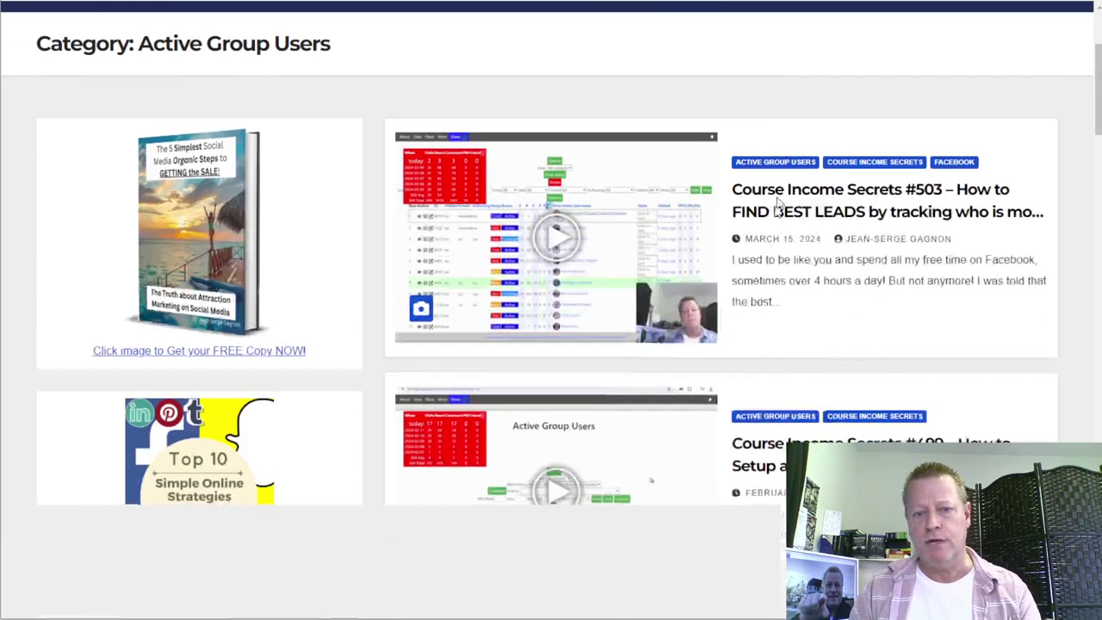
pyautogui.scroll(-3, 763, 224)
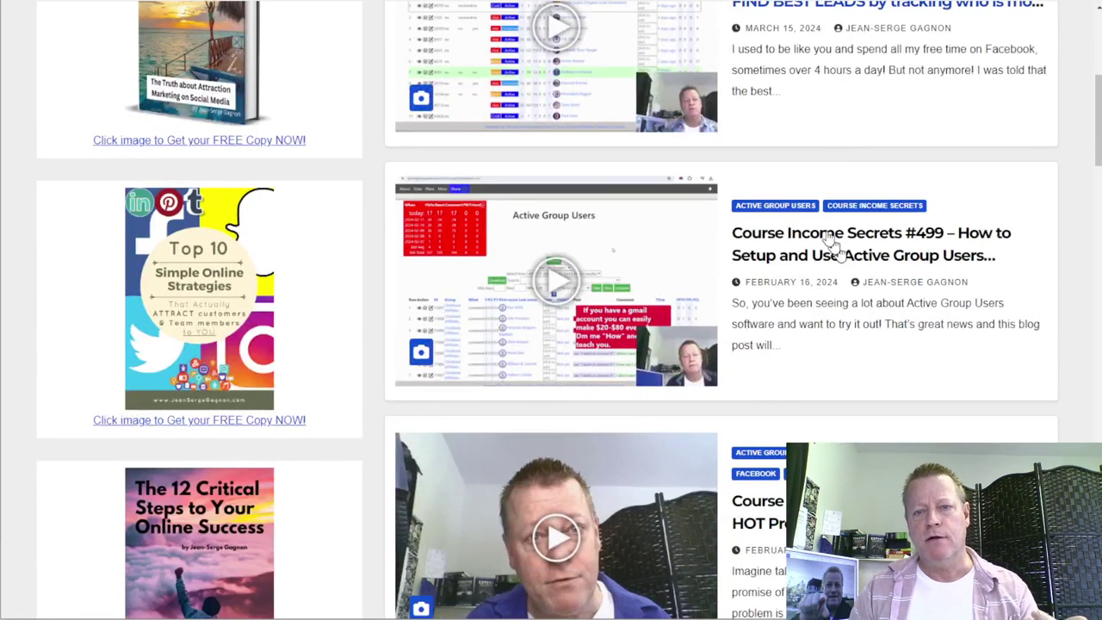
pyautogui.scroll(-4, 866, 258)
pyautogui.scroll(-5, 827, 376)
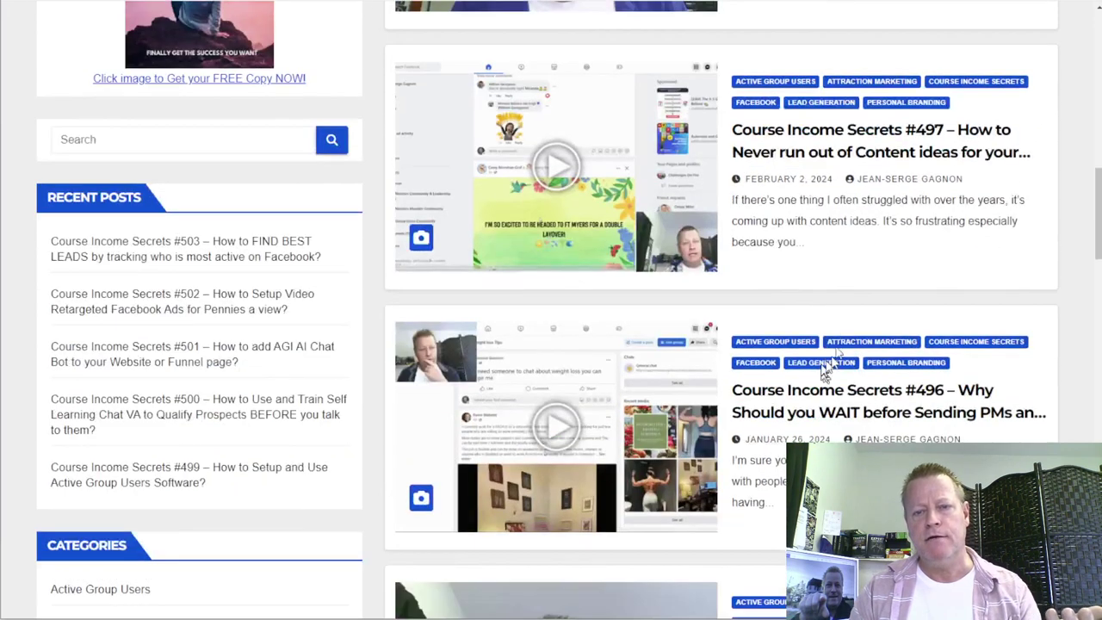
pyautogui.scroll(-4, 801, 353)
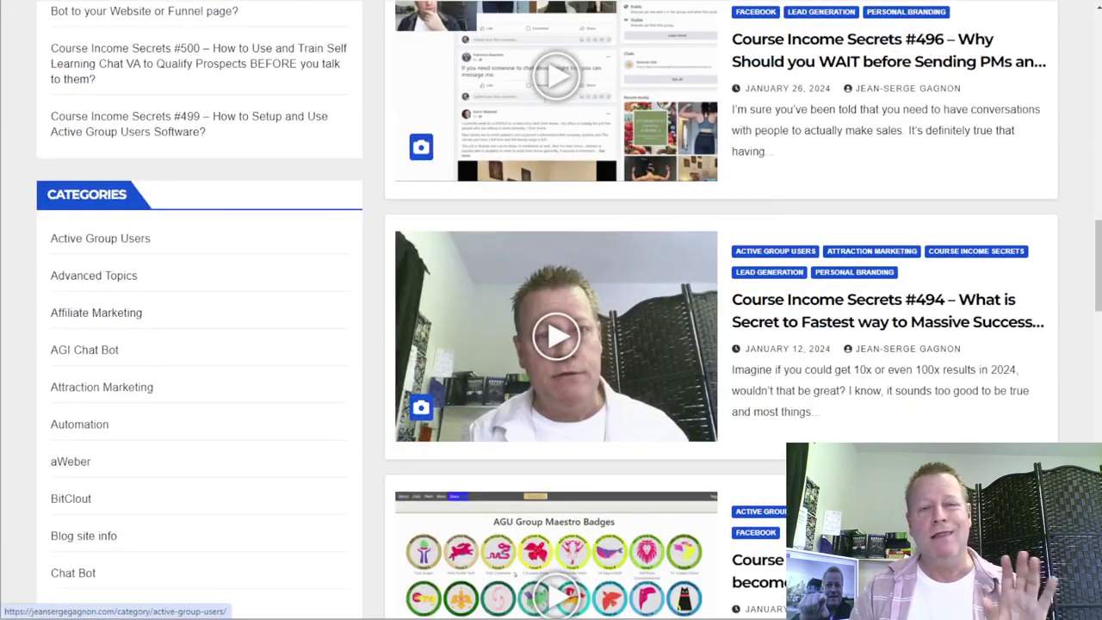
pyautogui.scroll(-9, 789, 348)
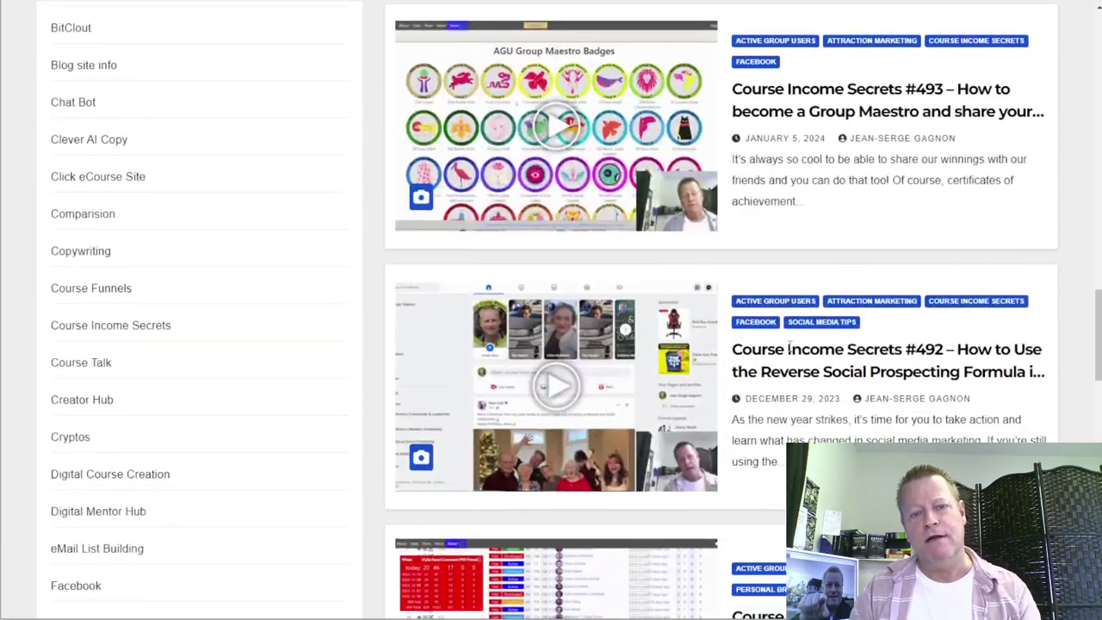
pyautogui.scroll(20, 789, 348)
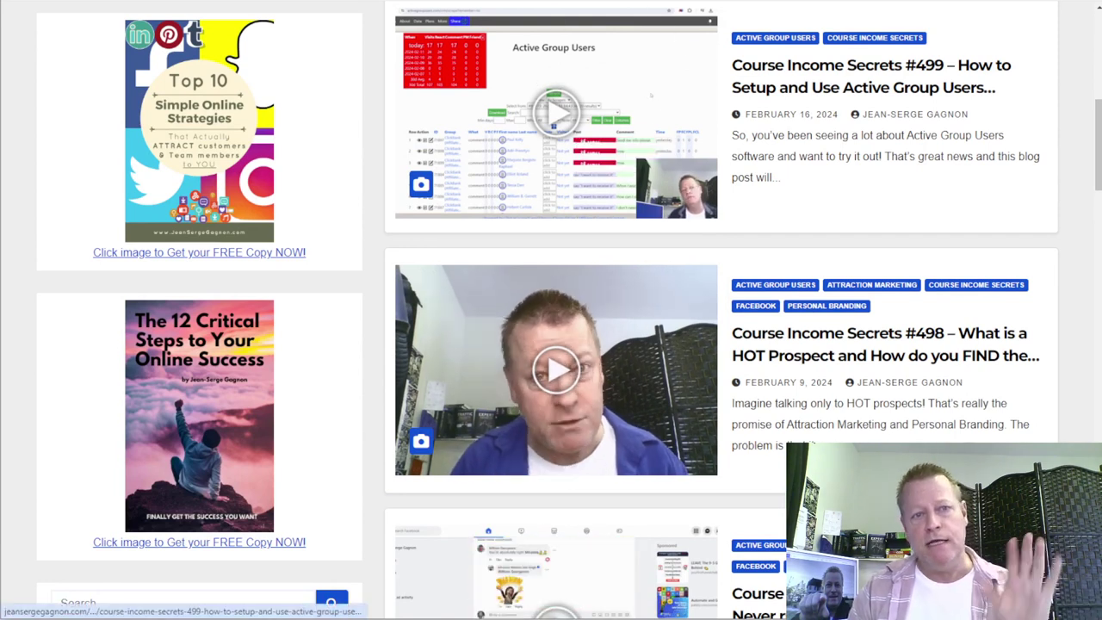
# Switch back to the Active Group Users contact list and look over the contacts sorted by mentions
pyautogui.click(473, 118)
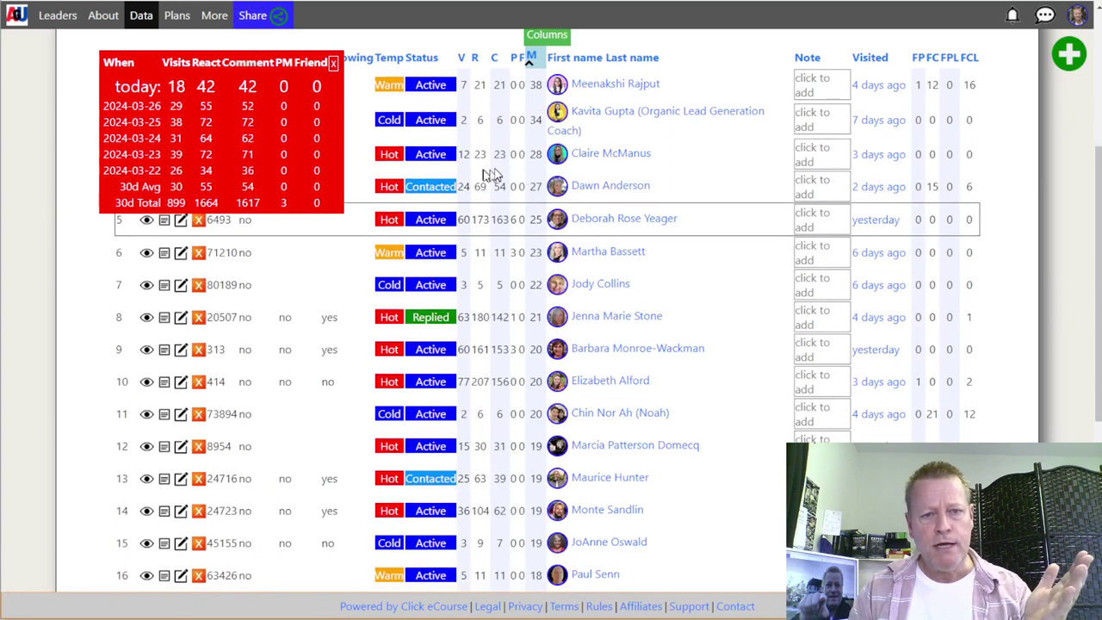
pyautogui.scroll(-5, 498, 172)
pyautogui.scroll(10, 638, 261)
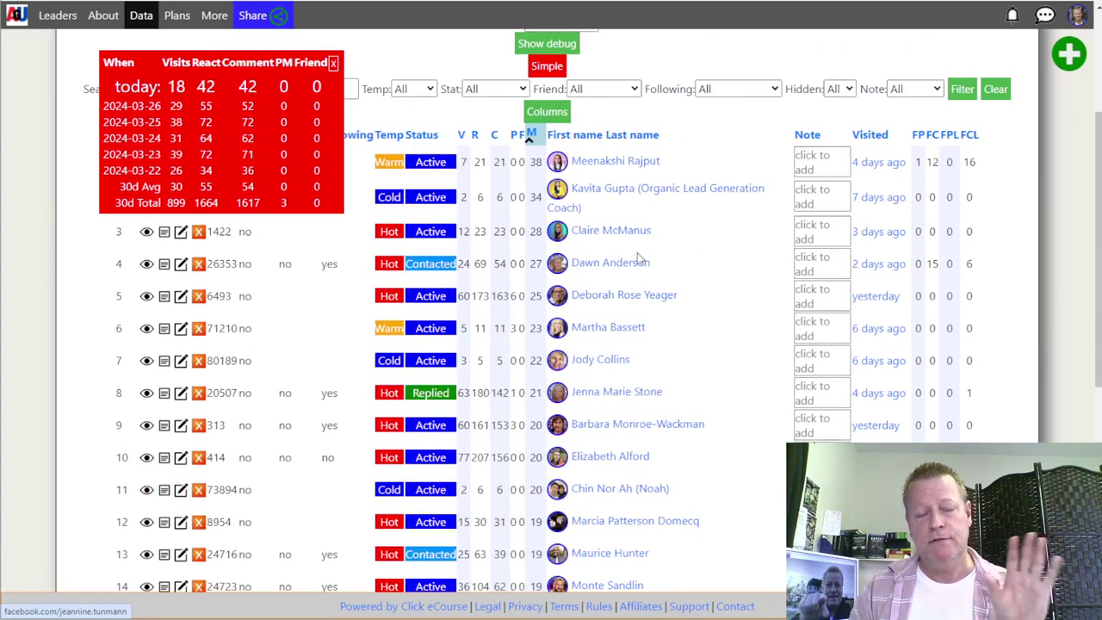
pyautogui.scroll(-3, 638, 261)
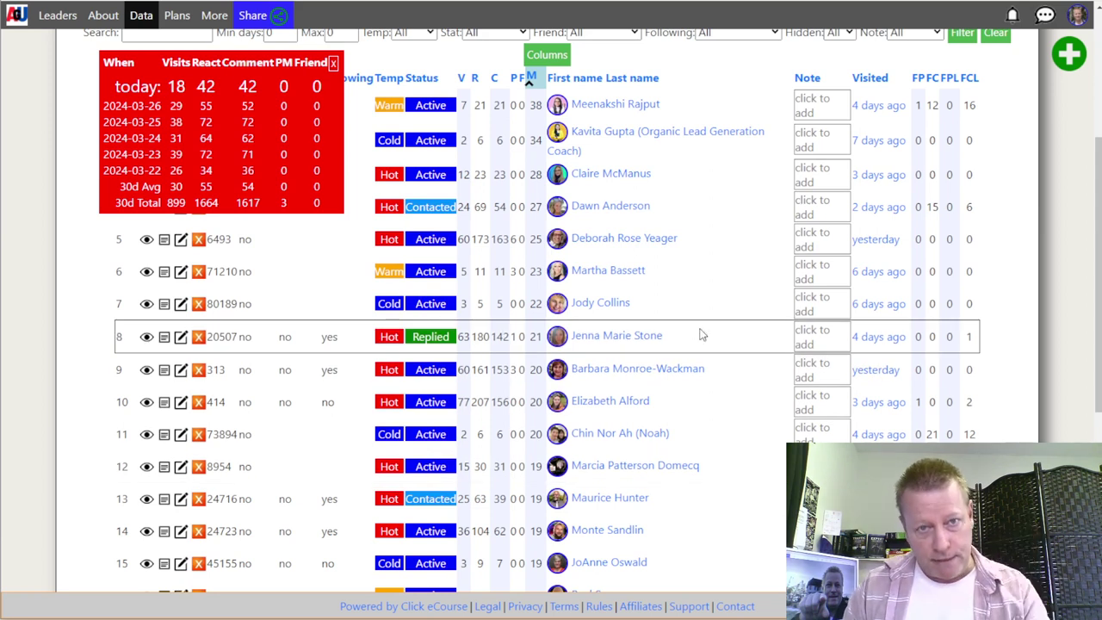
pyautogui.scroll(4, 701, 276)
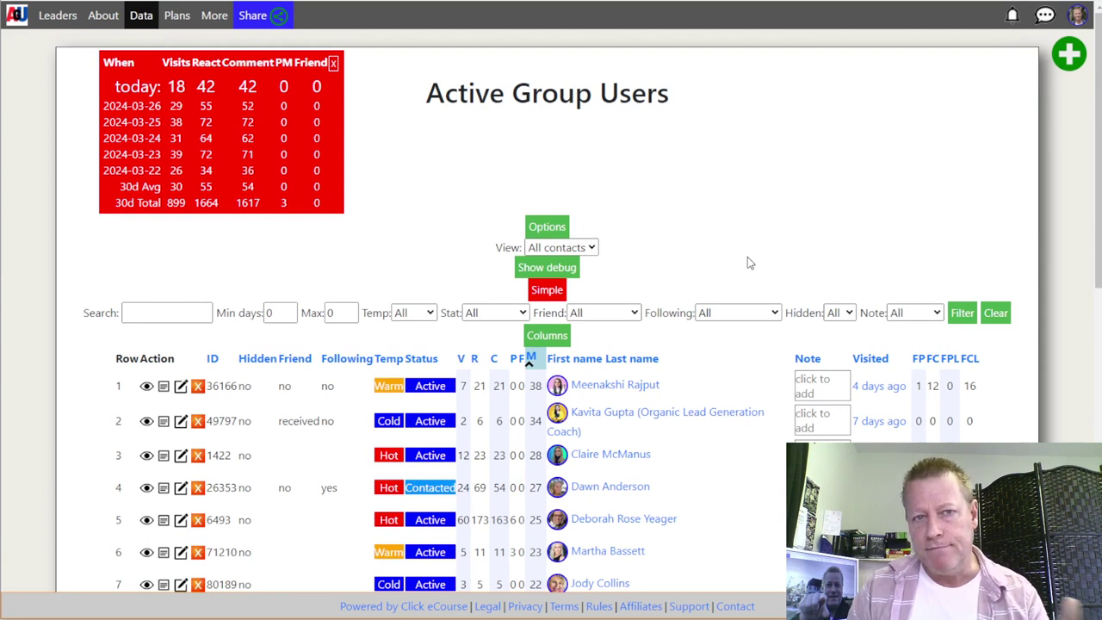
# Filter the contact list to a minimum of 6 days since the last visit
pyautogui.click(269, 314)
pyautogui.write('6')
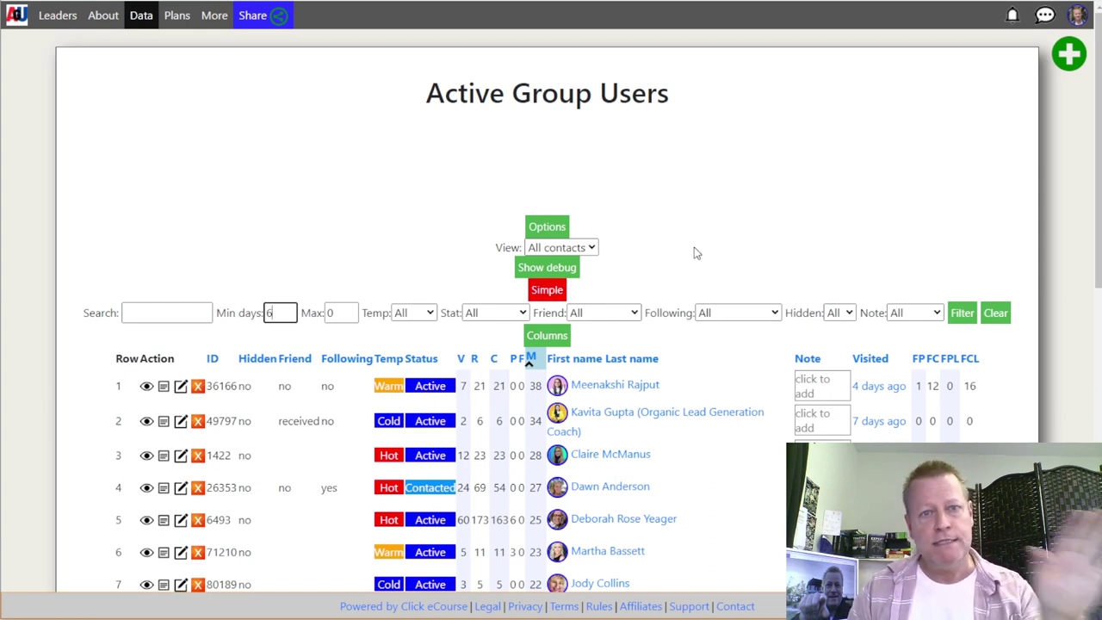
pyautogui.click(964, 315)
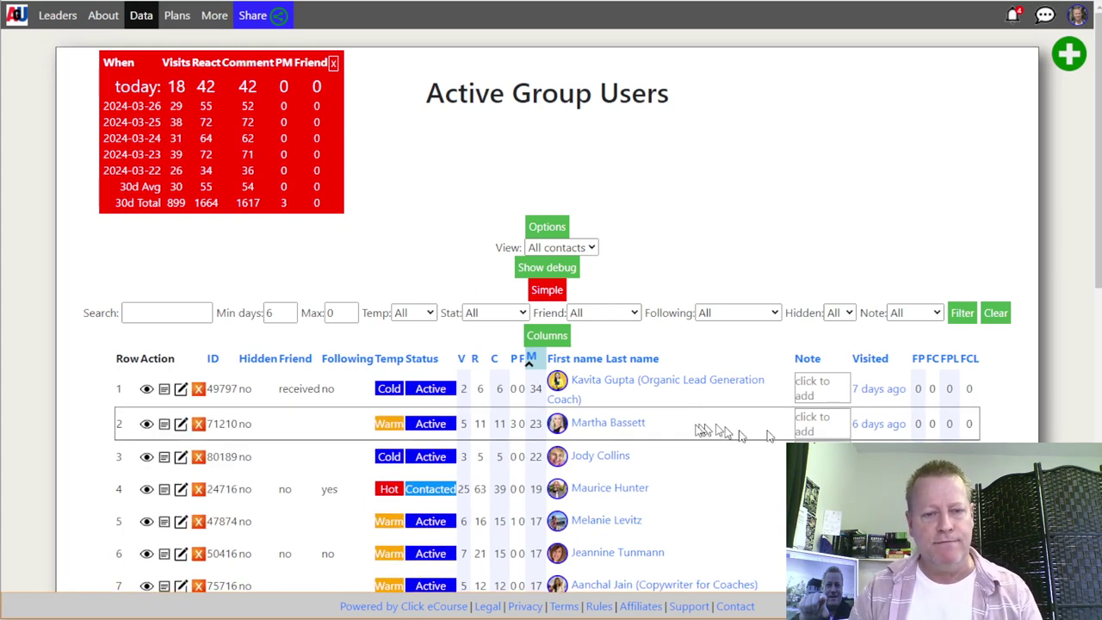
# Open the Facebook profile of the second contact in the list and find the post from March 21
pyautogui.scroll(-2, 702, 431)
pyautogui.click(614, 286)
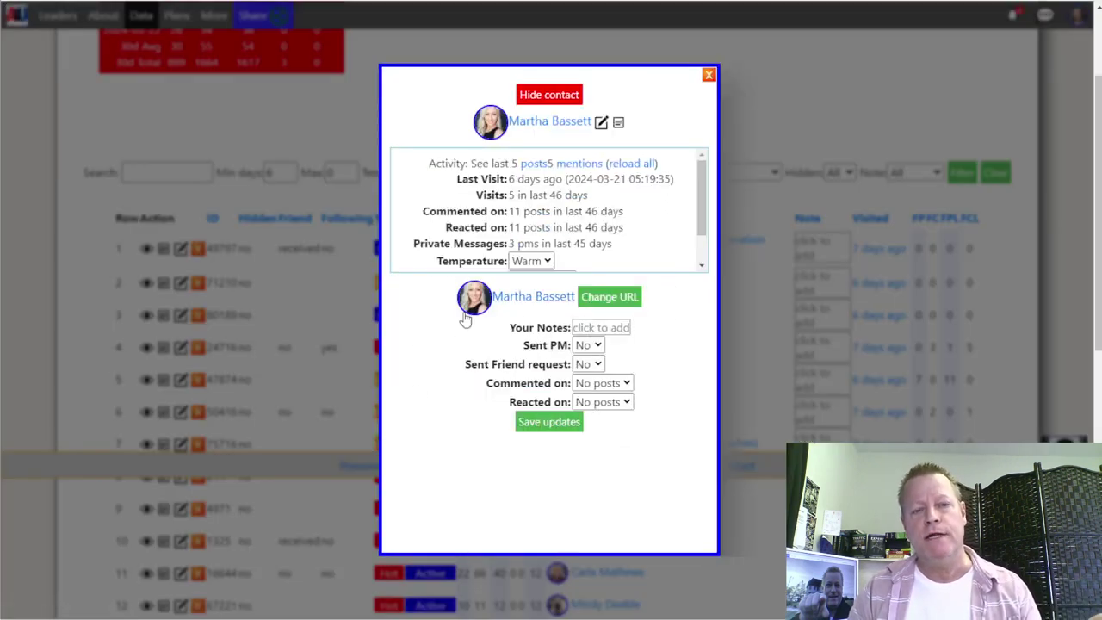
pyautogui.click(507, 303)
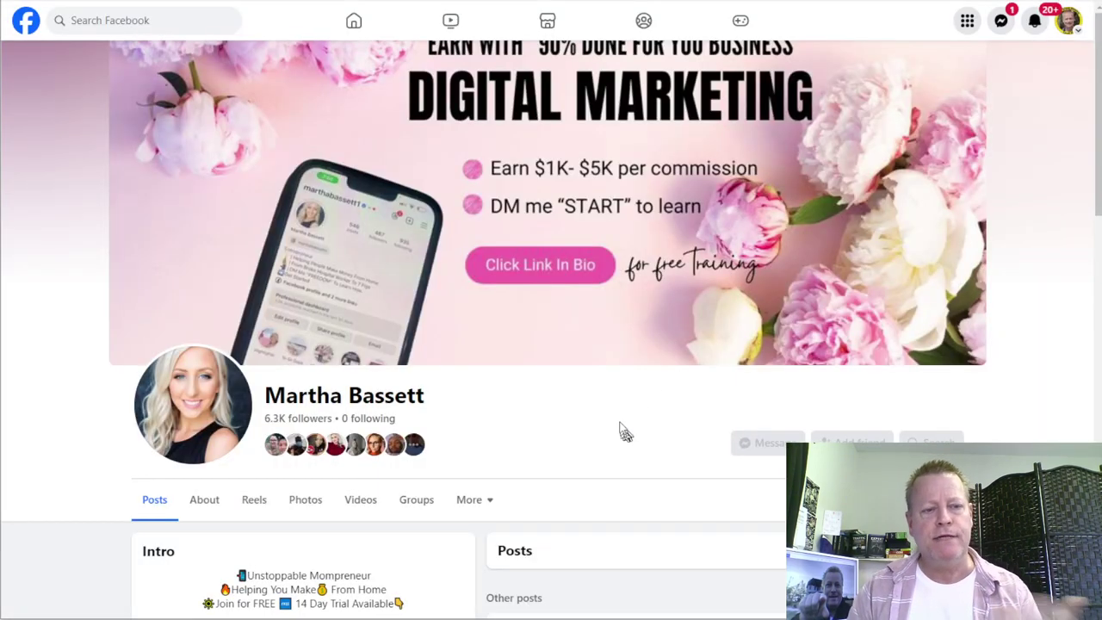
pyautogui.scroll(-4, 625, 430)
pyautogui.scroll(1, 629, 401)
pyautogui.scroll(-3, 775, 401)
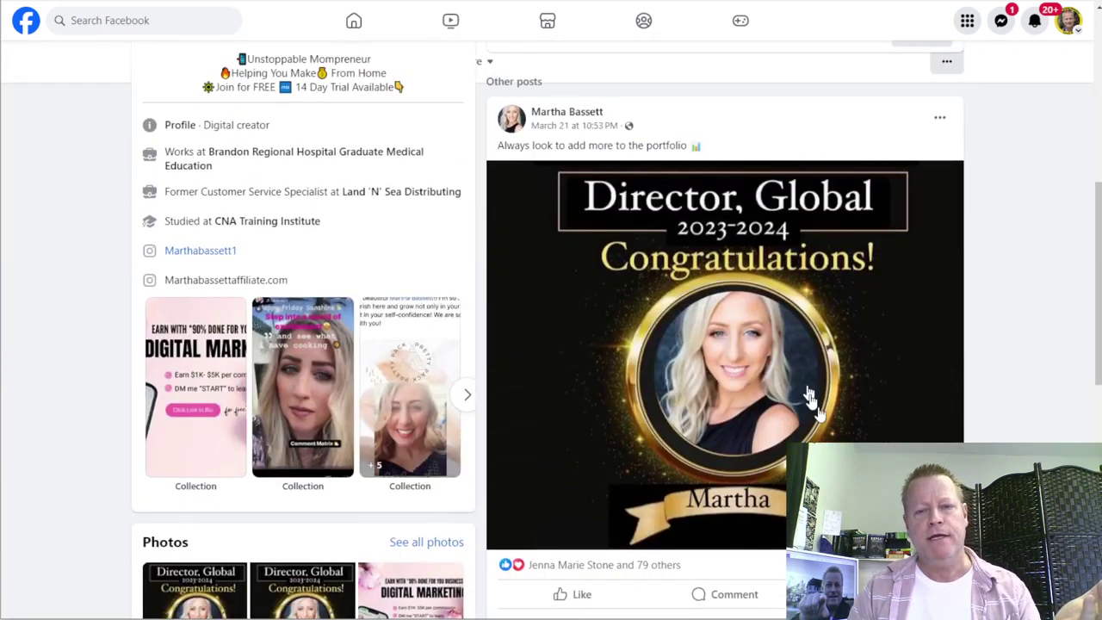
pyautogui.scroll(-6, 964, 396)
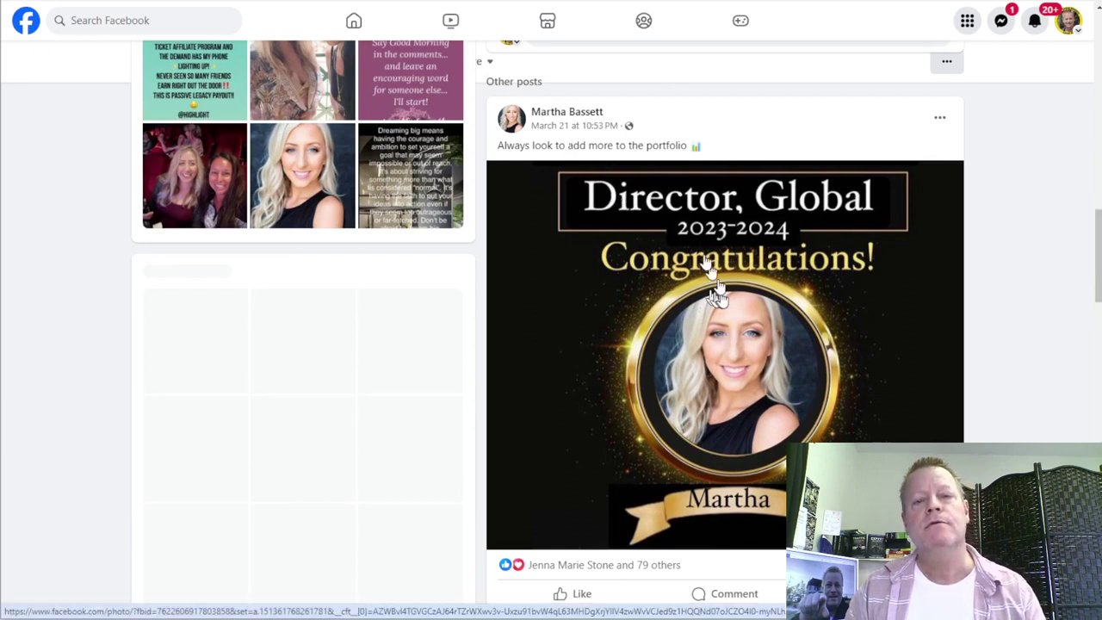
pyautogui.scroll(-3, 738, 288)
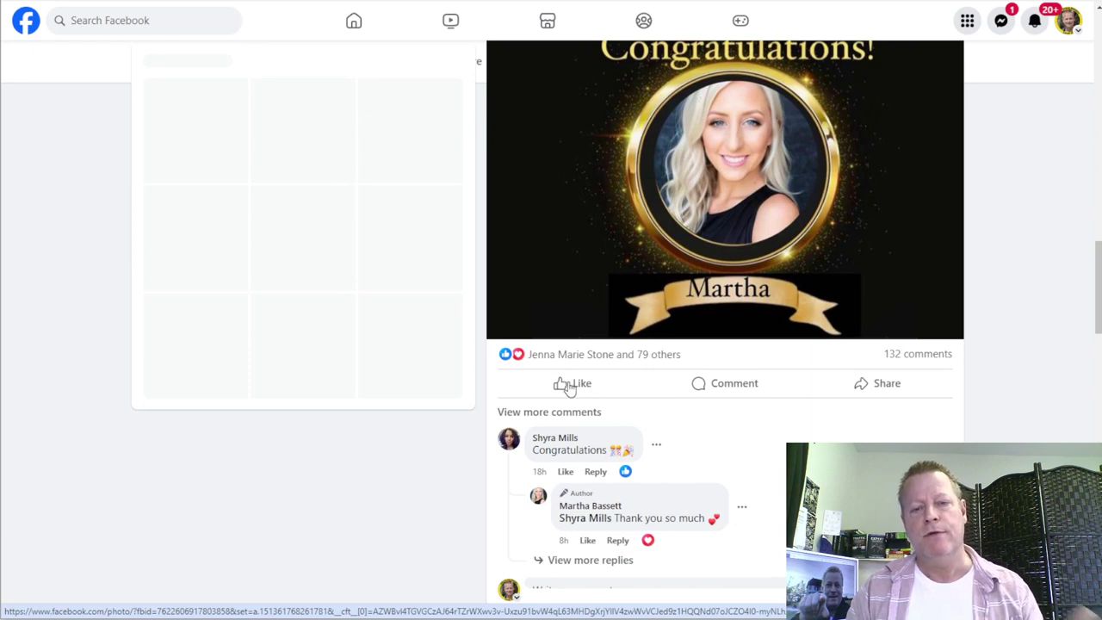
# Give the March 21 post a Love reaction and post the comment "Congrats!" on it
pyautogui.scroll(-7, 569, 388)
pyautogui.scroll(-7, 569, 387)
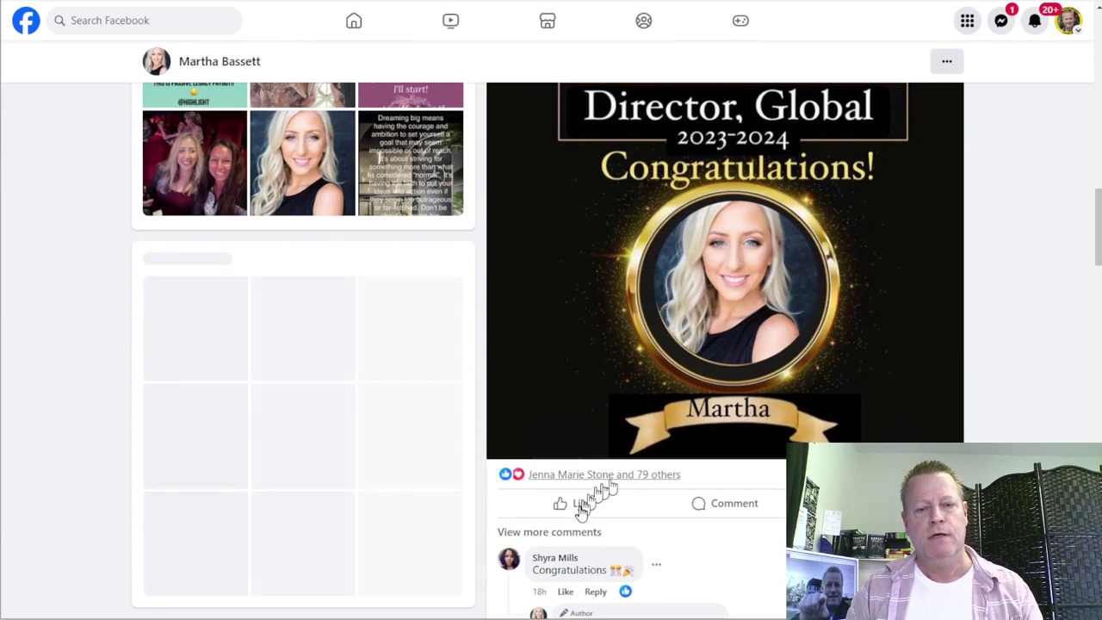
pyautogui.scroll(-3, 584, 506)
pyautogui.moveTo(573, 225)
pyautogui.click(546, 192)
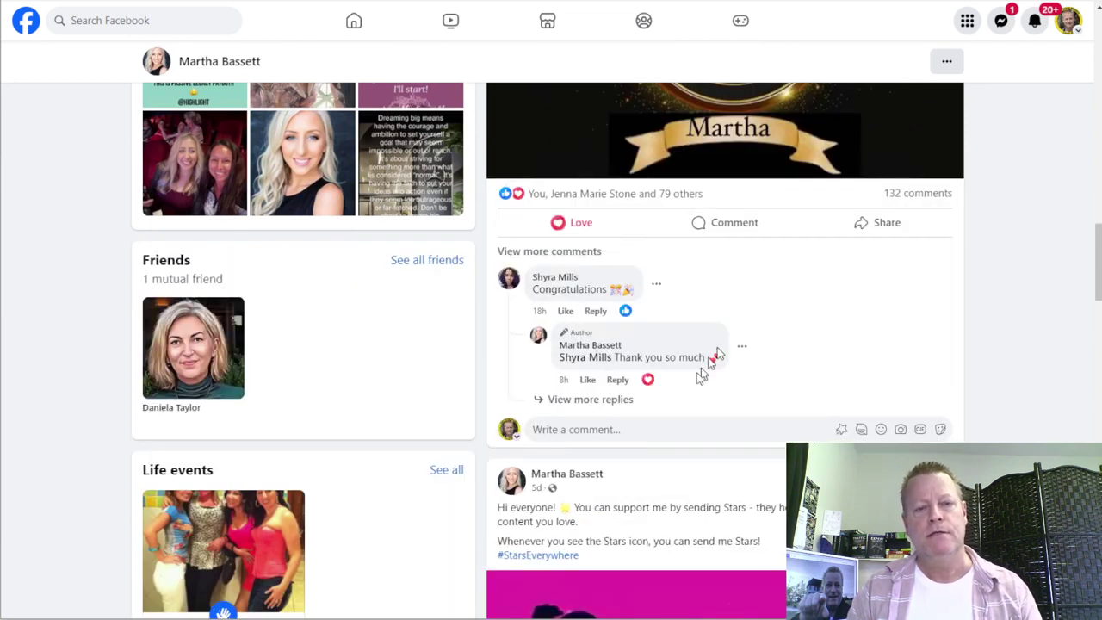
pyautogui.click(654, 428)
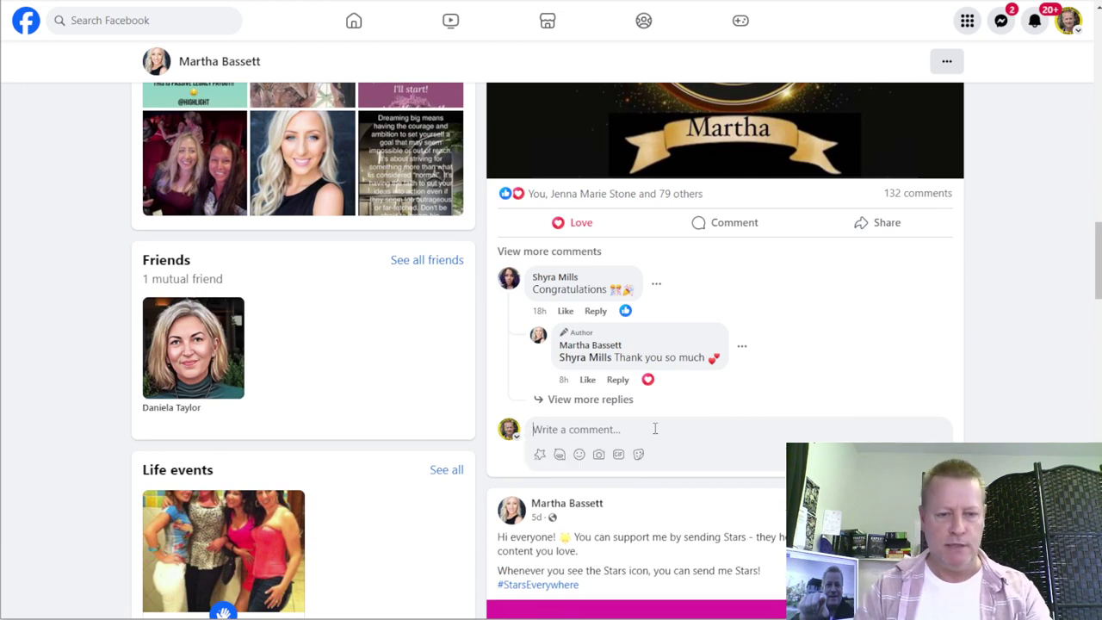
pyautogui.write('Congrats!')
pyautogui.press('Return')
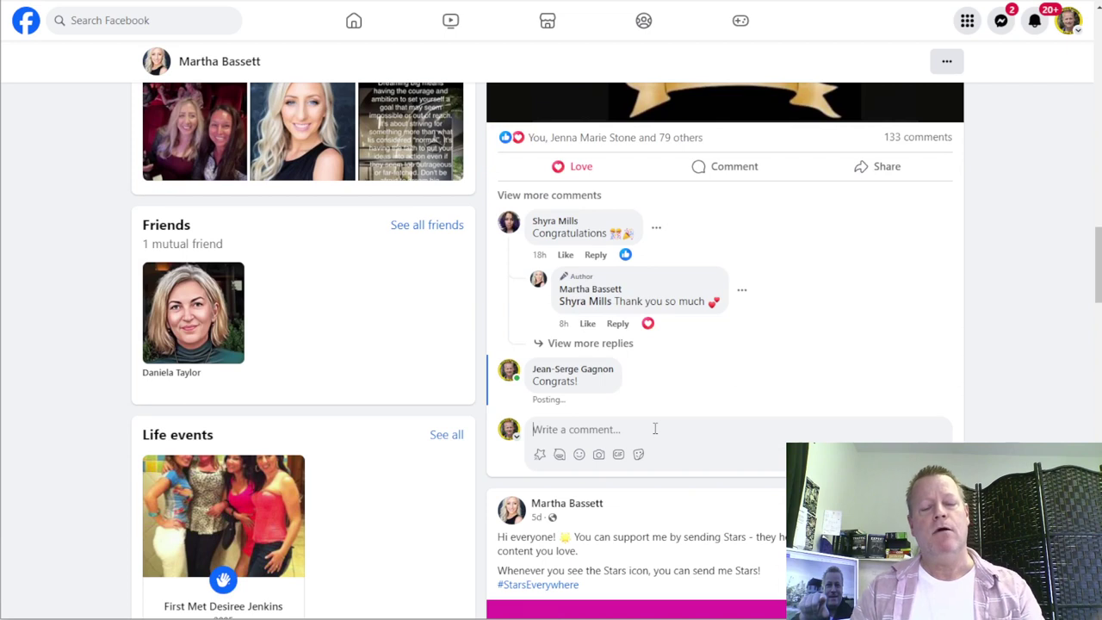
# Look through the profile's older posts back to March 19 and return to the contact's card in Active Group Users
pyautogui.scroll(5, 732, 387)
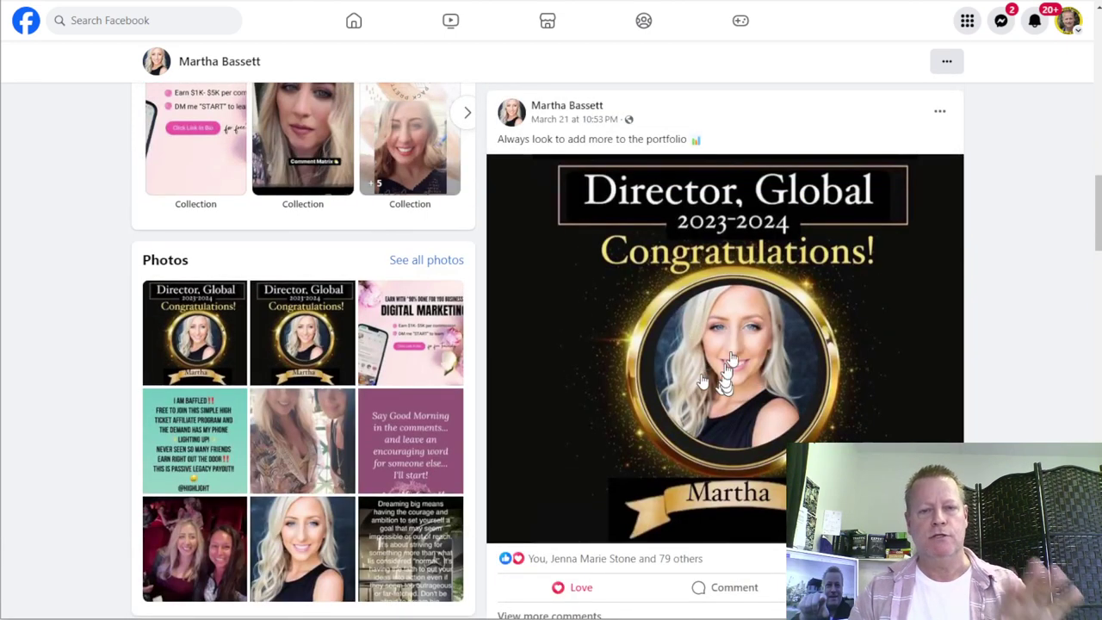
pyautogui.scroll(-3, 767, 394)
pyautogui.scroll(-8, 758, 398)
pyautogui.scroll(-11, 737, 451)
pyautogui.scroll(-14, 730, 424)
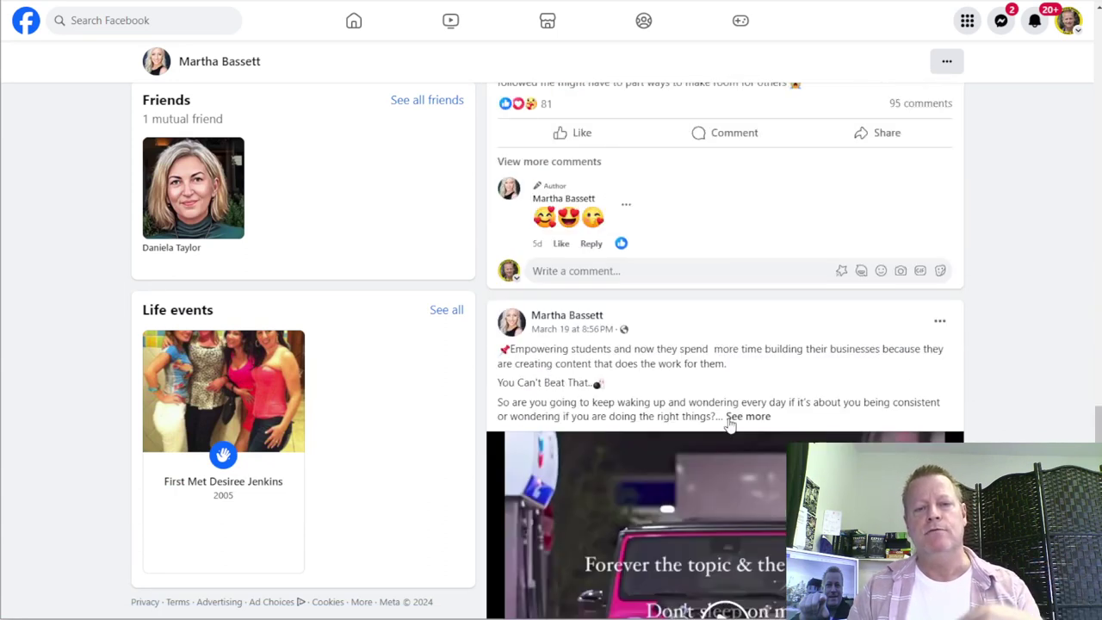
pyautogui.scroll(-3, 732, 417)
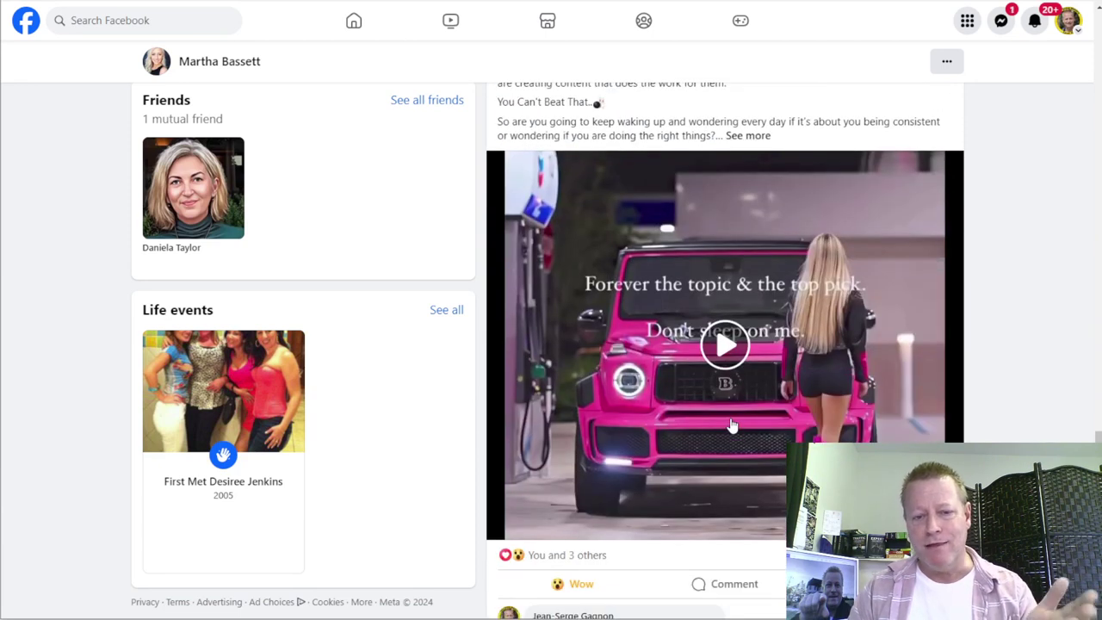
pyautogui.scroll(8, 730, 424)
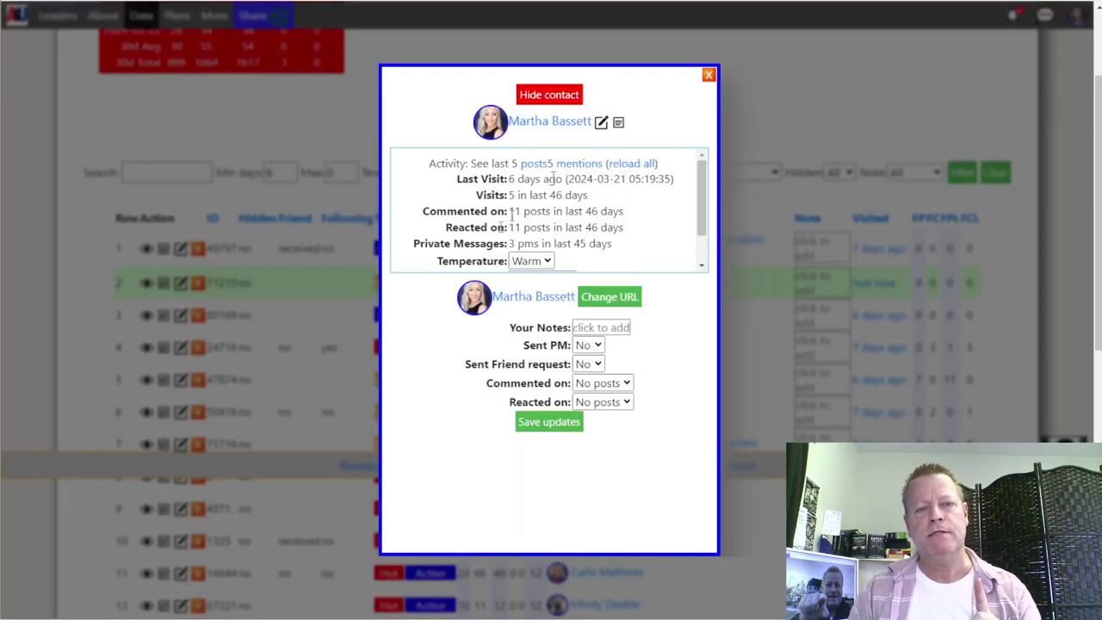
# Record 1 post commented on and 1 post reacted to for the contact and save the updates
pyautogui.click(613, 402)
pyautogui.click(594, 416)
pyautogui.click(603, 403)
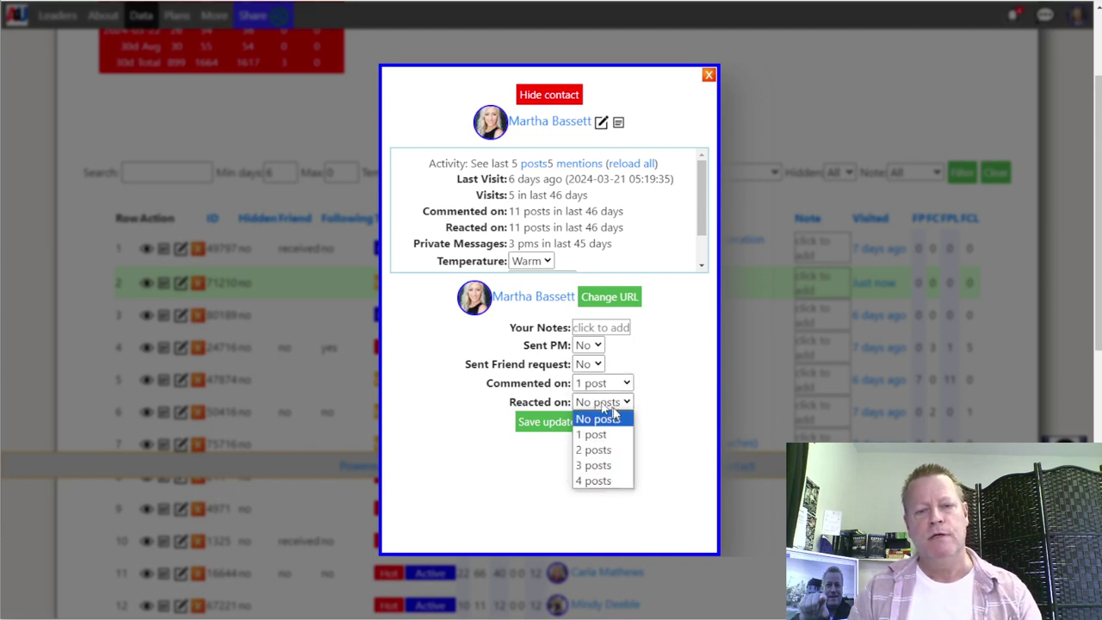
pyautogui.click(597, 435)
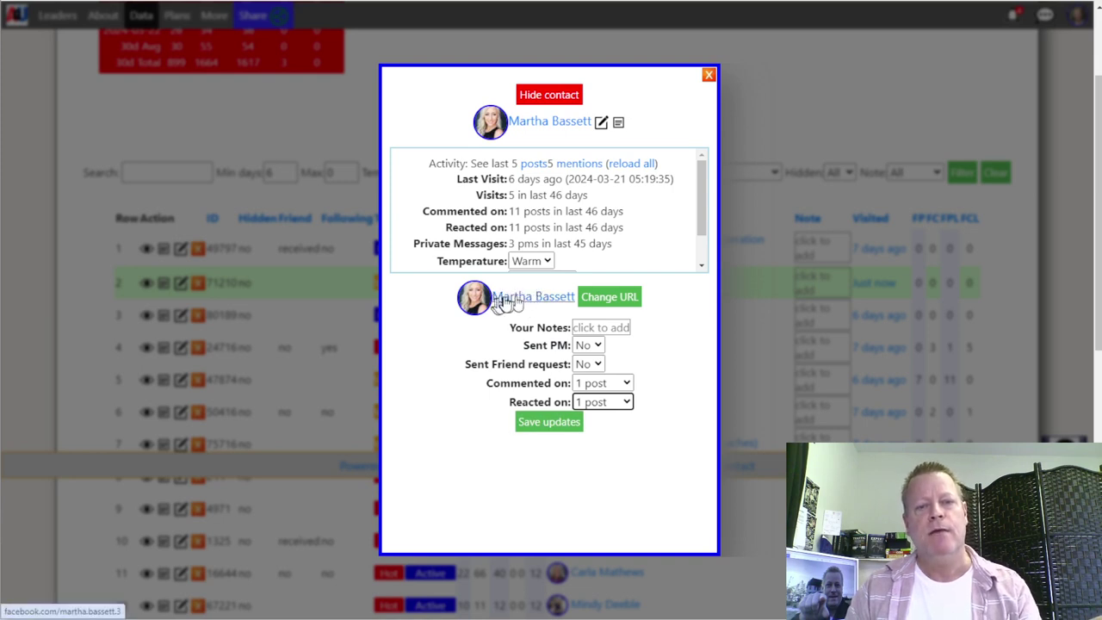
pyautogui.click(552, 426)
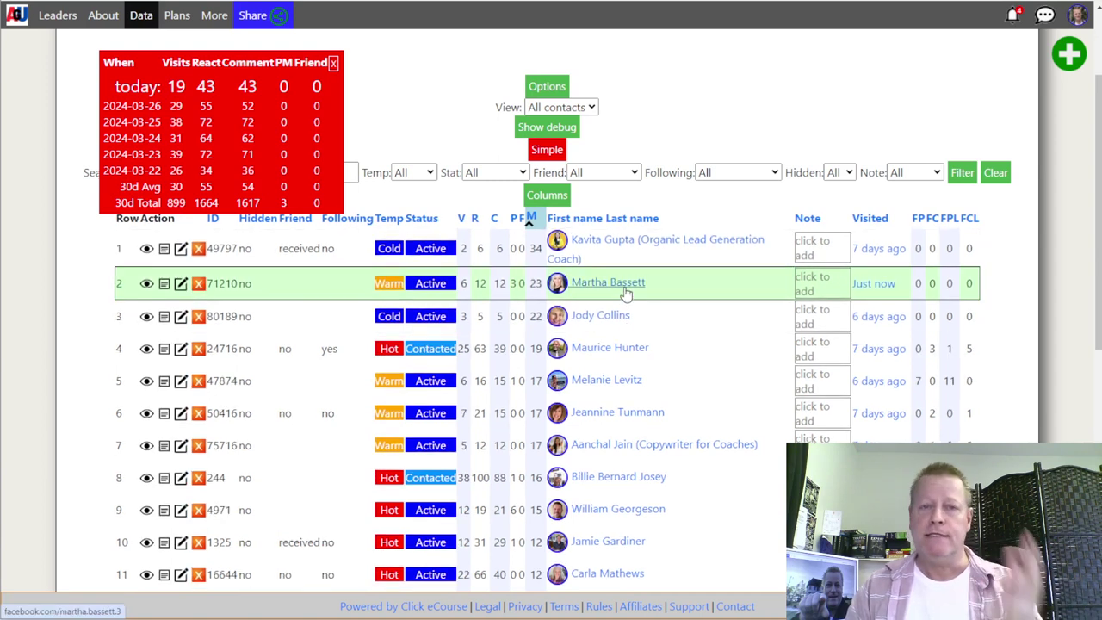
# Sort the contact list by FC, the number of comments in the last 30 days
pyautogui.scroll(-3, 665, 280)
pyautogui.scroll(2, 665, 280)
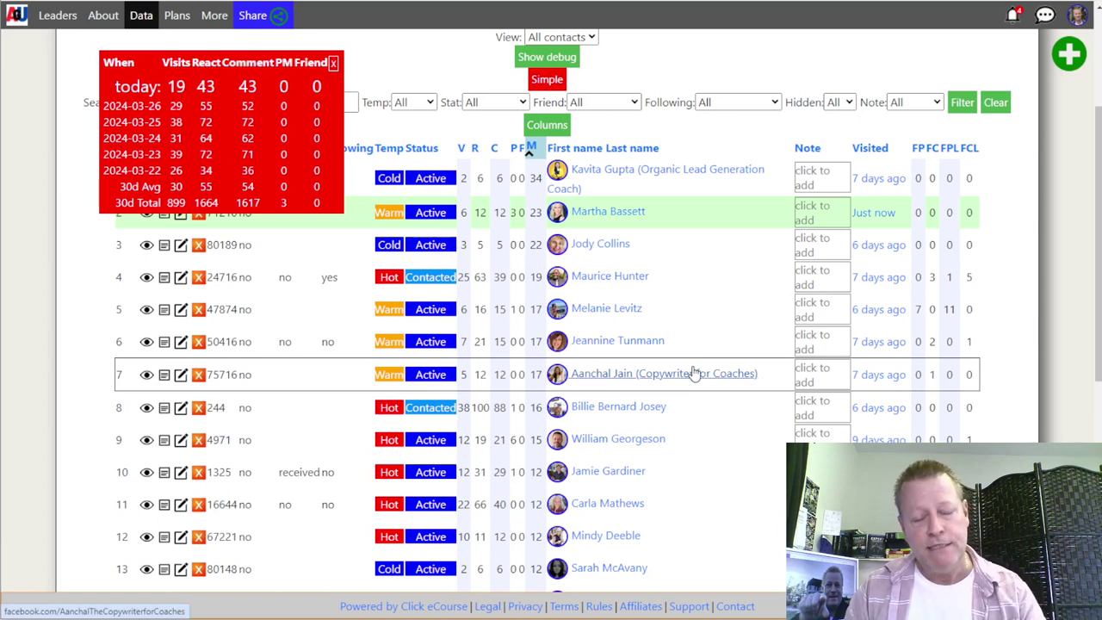
pyautogui.scroll(-3, 694, 372)
pyautogui.scroll(4, 691, 371)
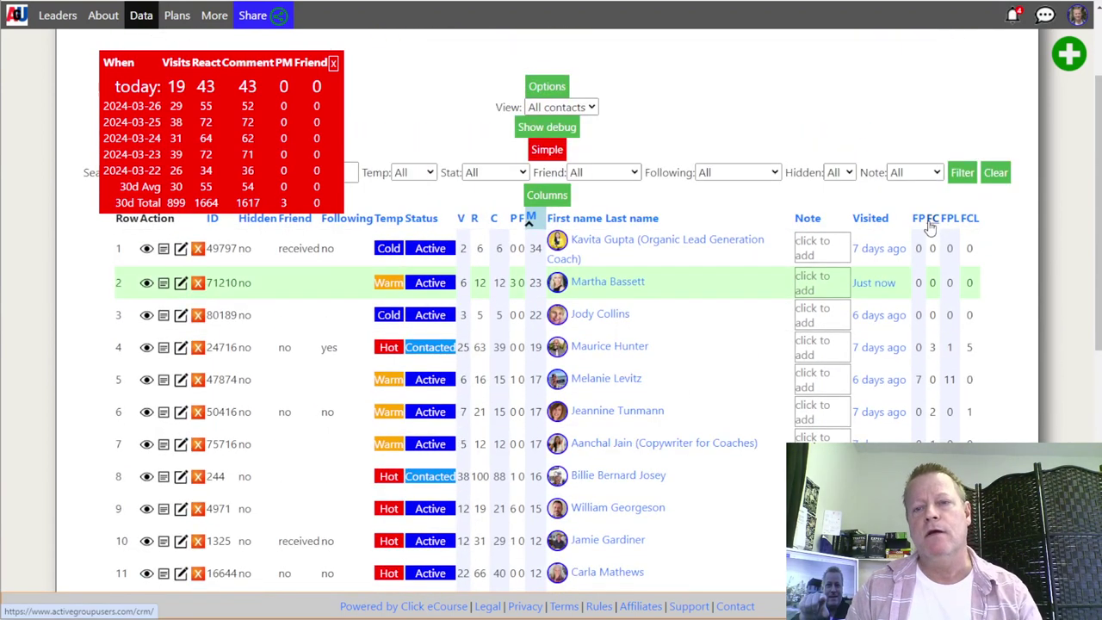
pyautogui.moveTo(930, 225)
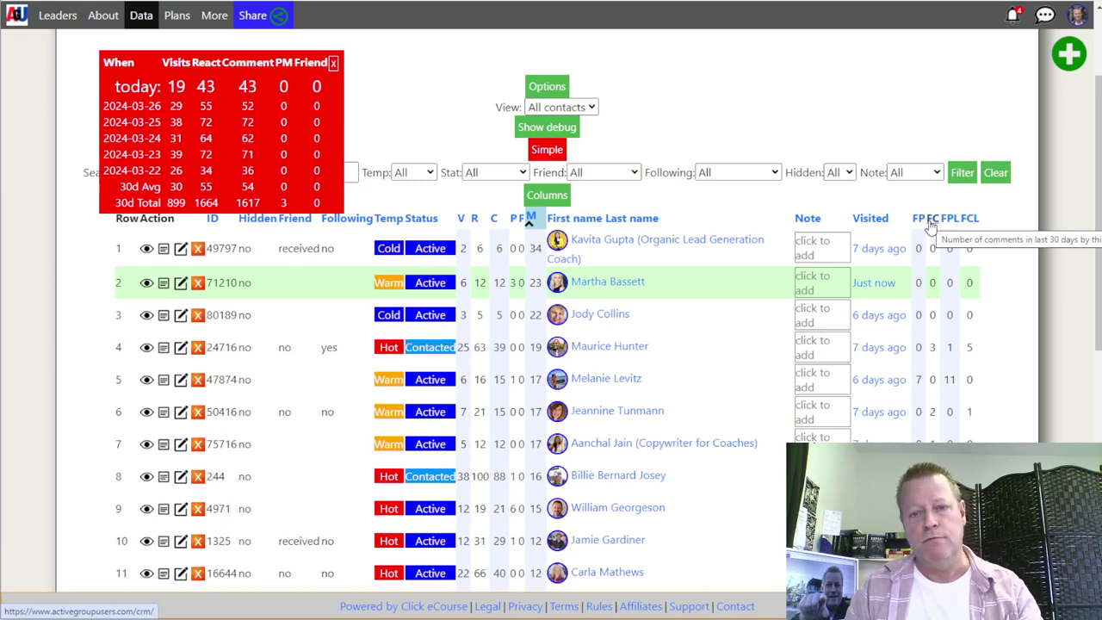
pyautogui.click(931, 221)
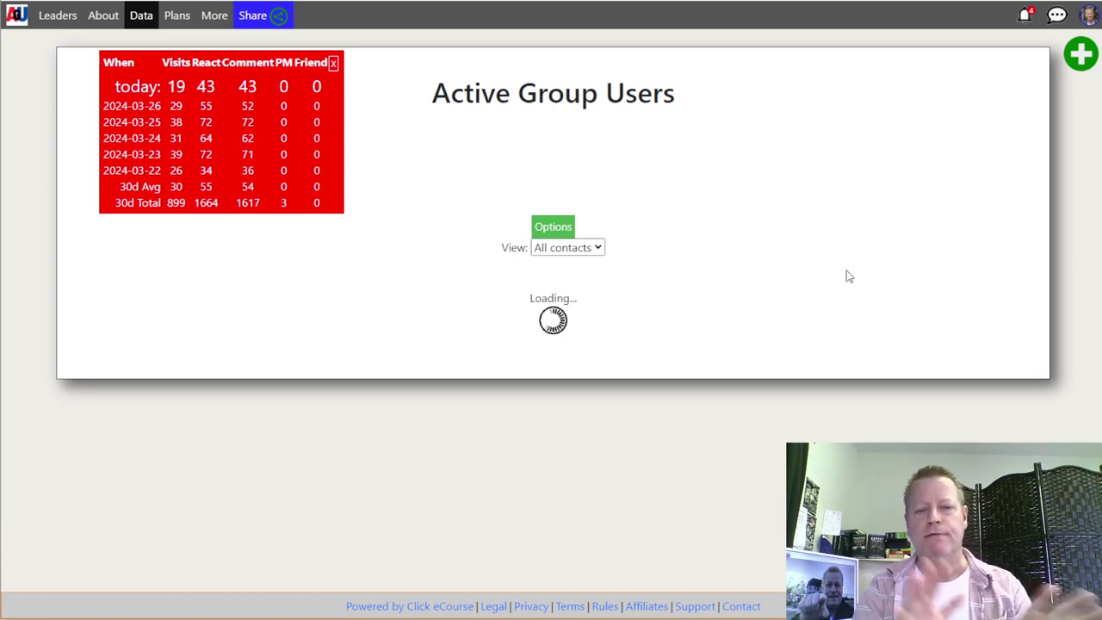
# Filter the contact list with Hidden set to No
pyautogui.scroll(-3, 832, 341)
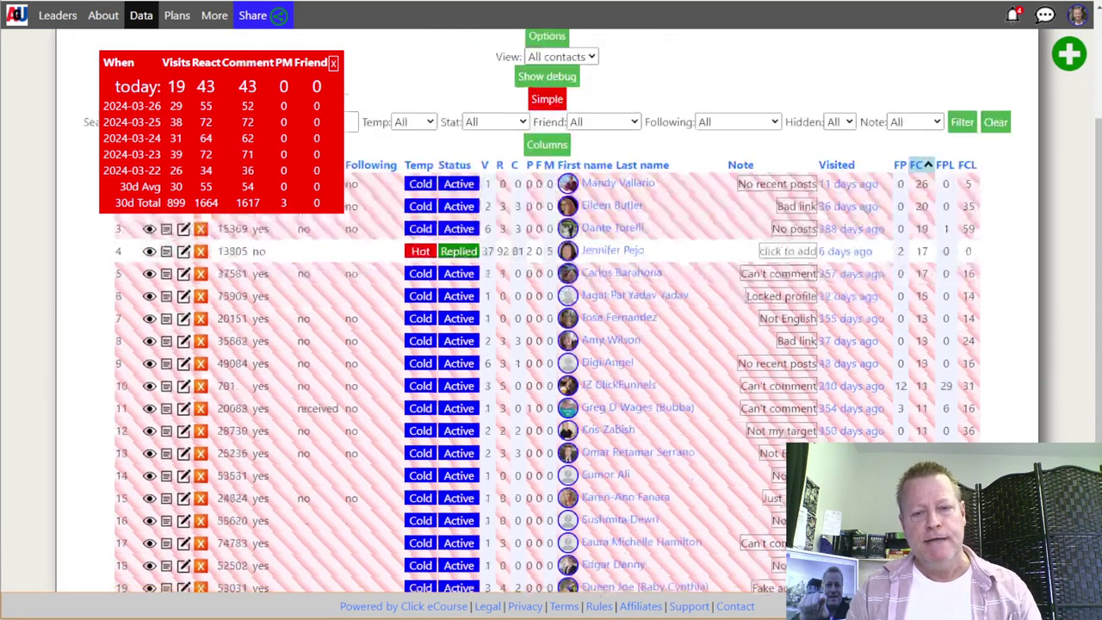
pyautogui.scroll(3, 851, 320)
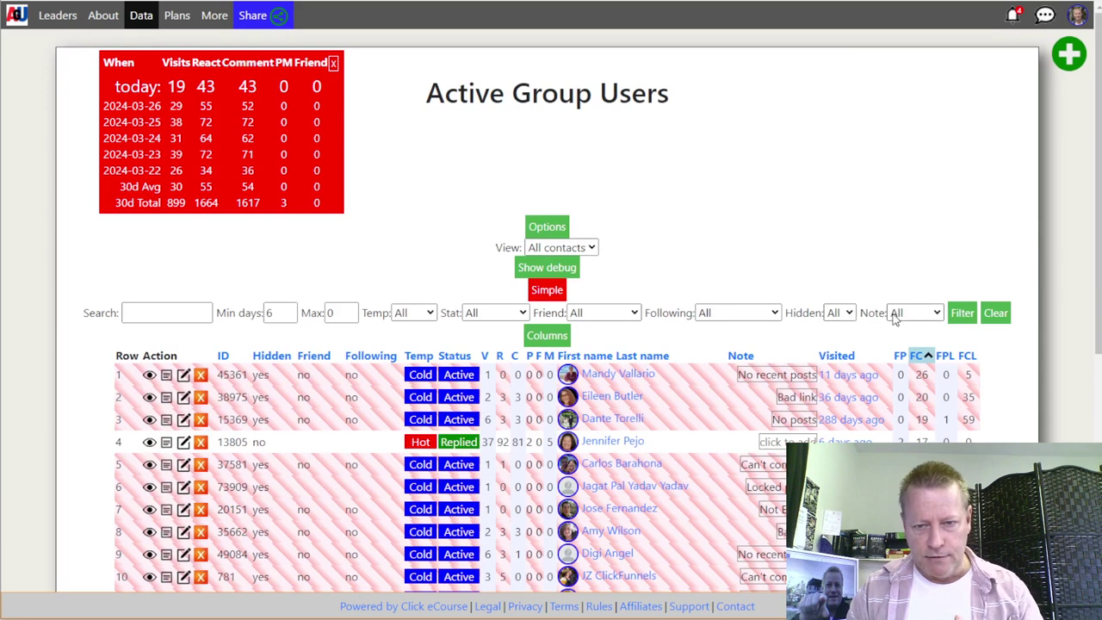
pyautogui.click(851, 316)
pyautogui.click(836, 359)
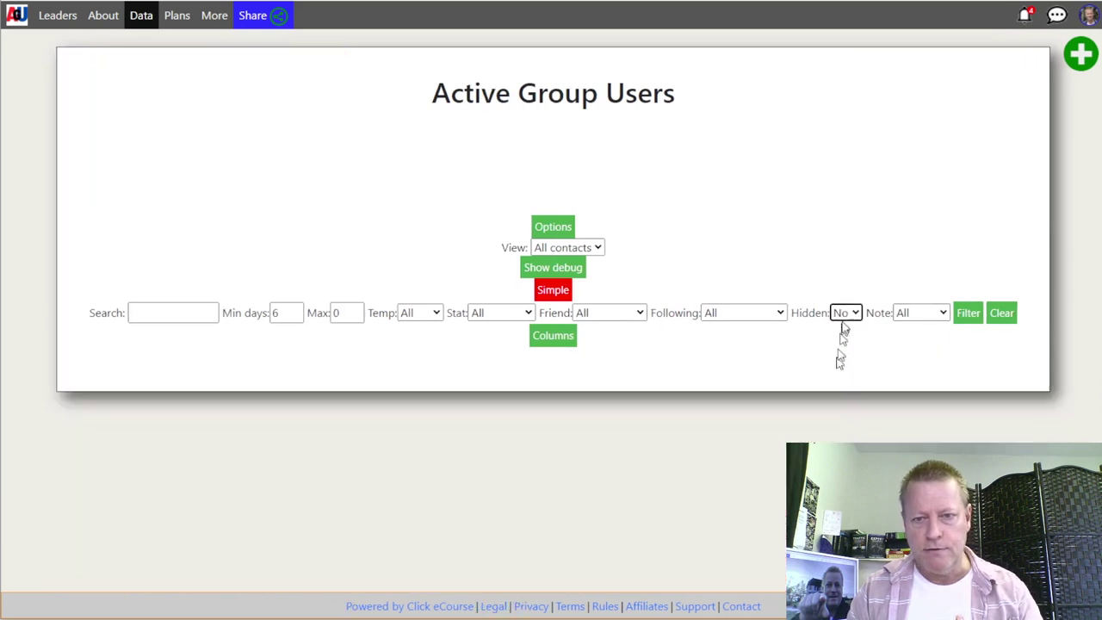
pyautogui.click(968, 314)
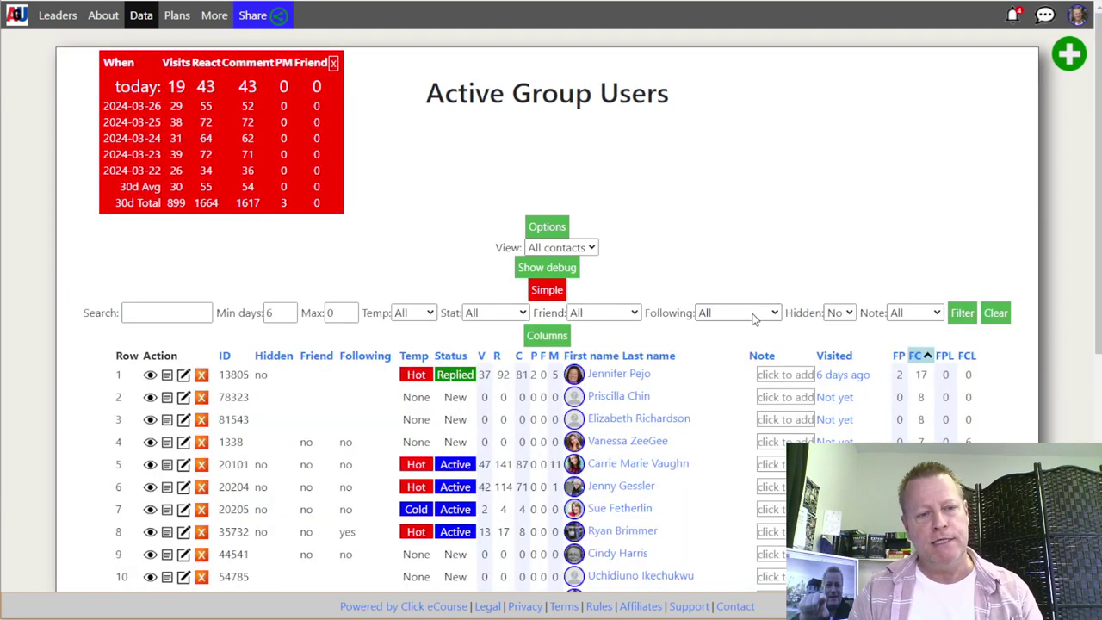
# Look over the filtered contacts and open the card of the first contact in the list
pyautogui.scroll(-3, 769, 368)
pyautogui.scroll(3, 728, 347)
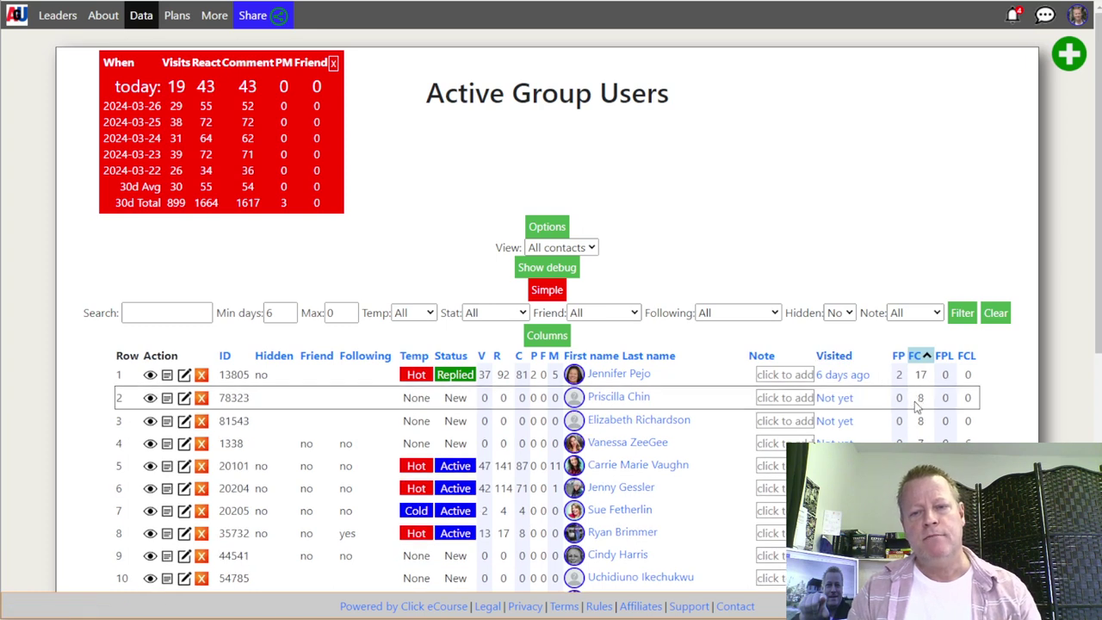
pyautogui.scroll(-1, 946, 380)
pyautogui.scroll(-2, 945, 380)
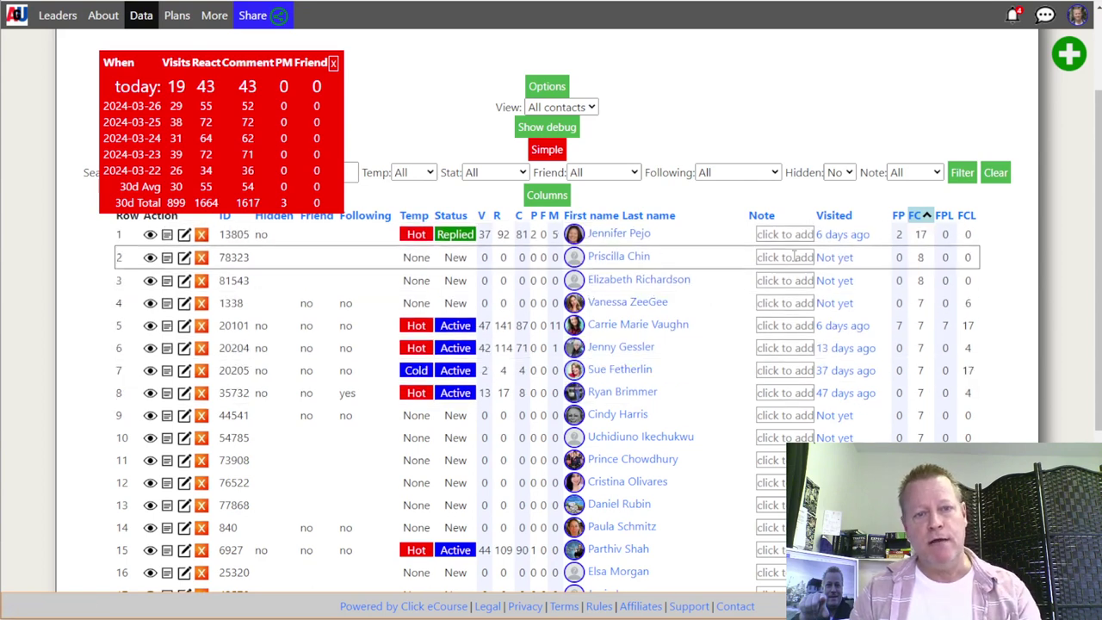
pyautogui.click(643, 240)
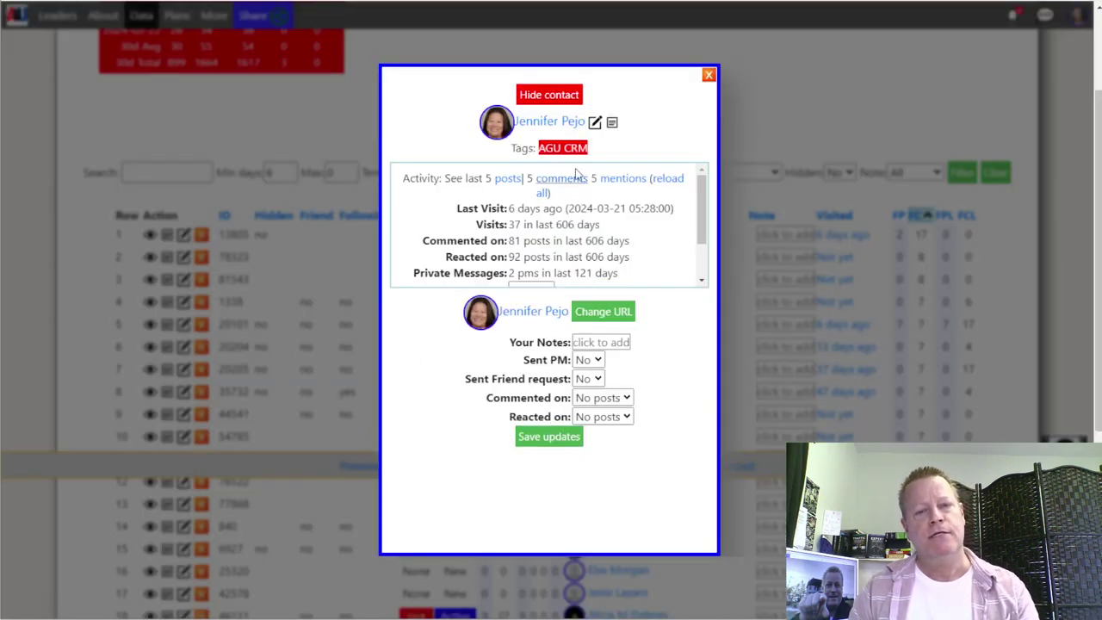
# Open the contact's last 5 Facebook comments and read through them with the posts they belong to
pyautogui.click(569, 184)
pyautogui.scroll(-2, 525, 327)
pyautogui.scroll(-2, 553, 364)
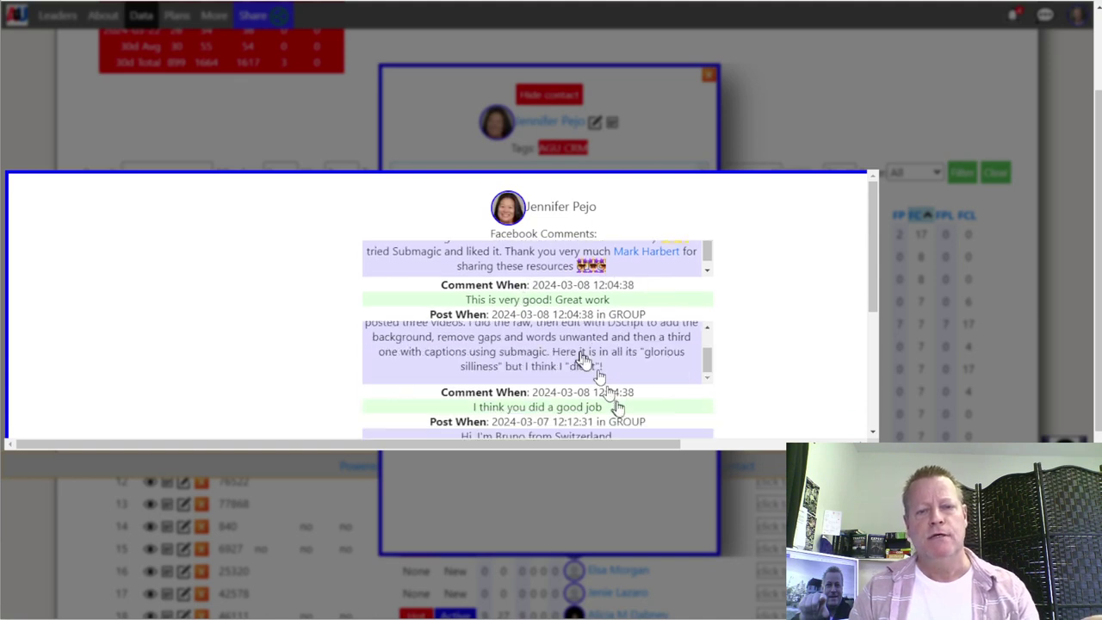
pyautogui.scroll(-2, 637, 396)
pyautogui.scroll(-3, 689, 344)
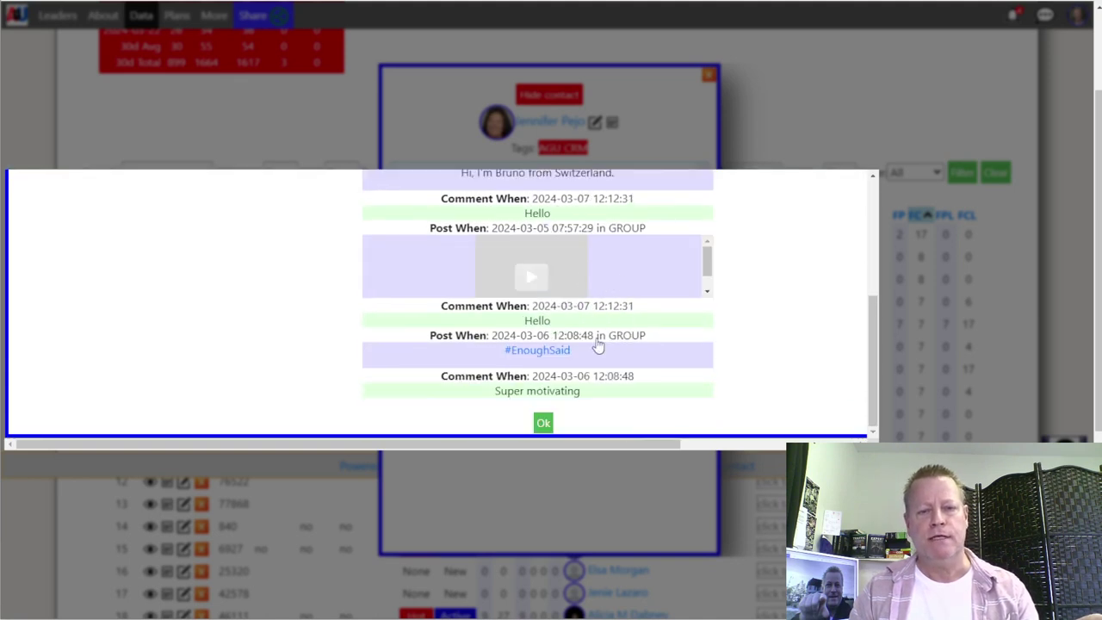
pyautogui.scroll(2, 616, 348)
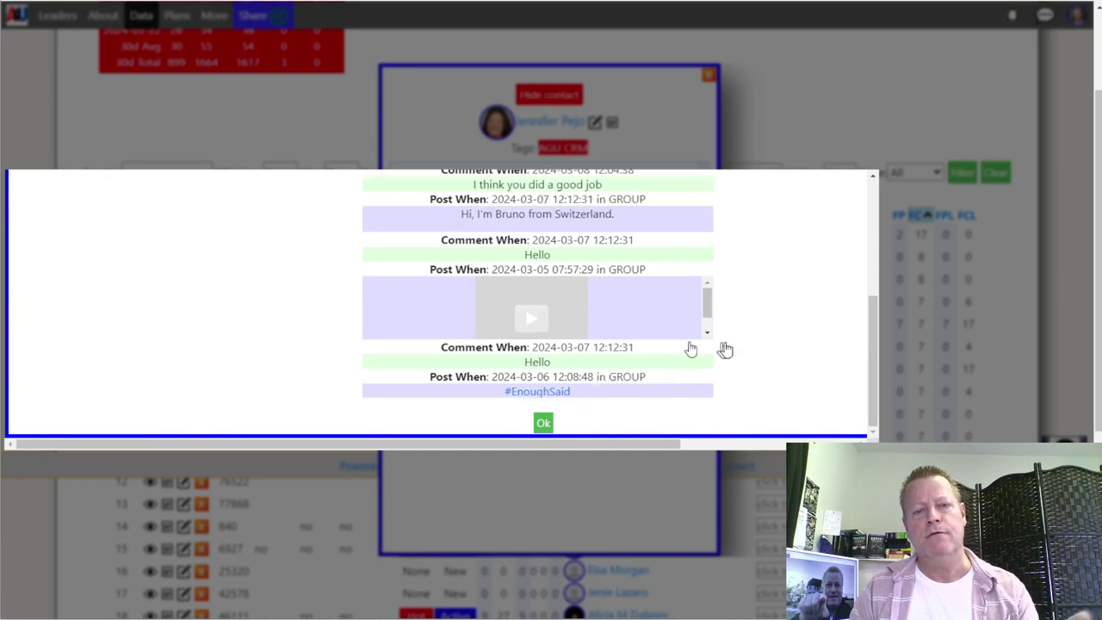
# Follow the March 7 "Hello" comment to the Fearless Video Challenge group, look over its About page, and return to the comments
pyautogui.click(542, 257)
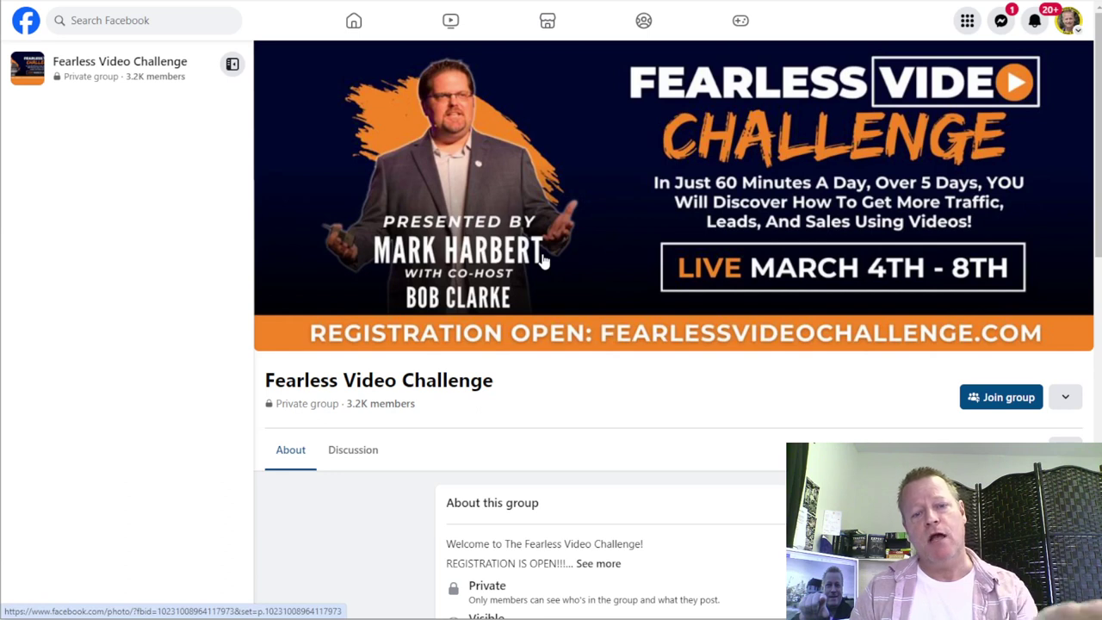
pyautogui.scroll(-3, 543, 261)
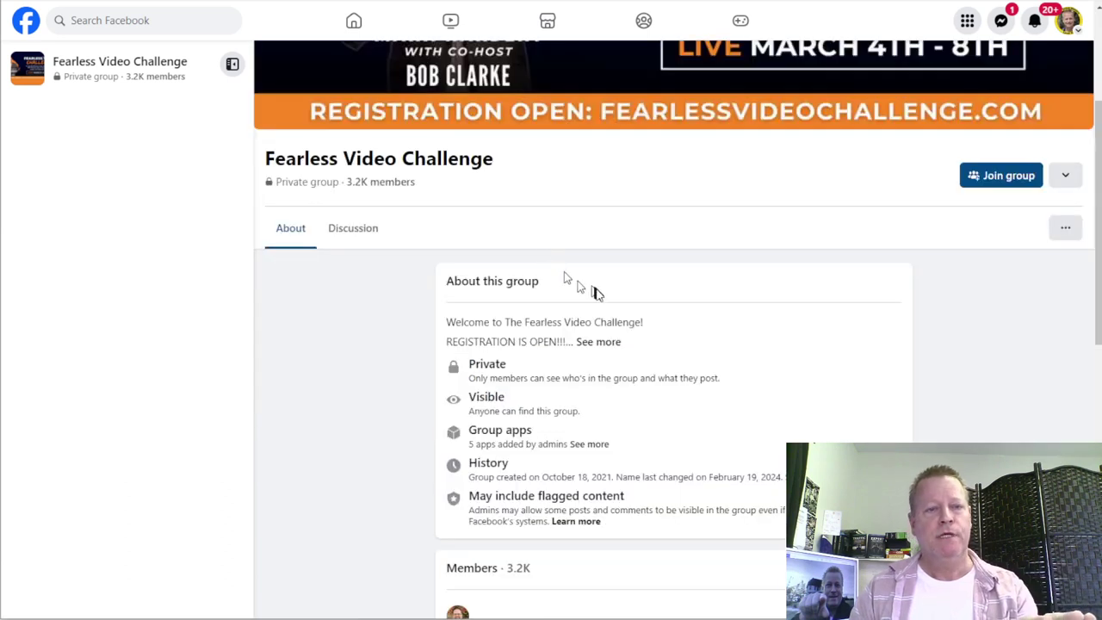
pyautogui.scroll(-3, 708, 419)
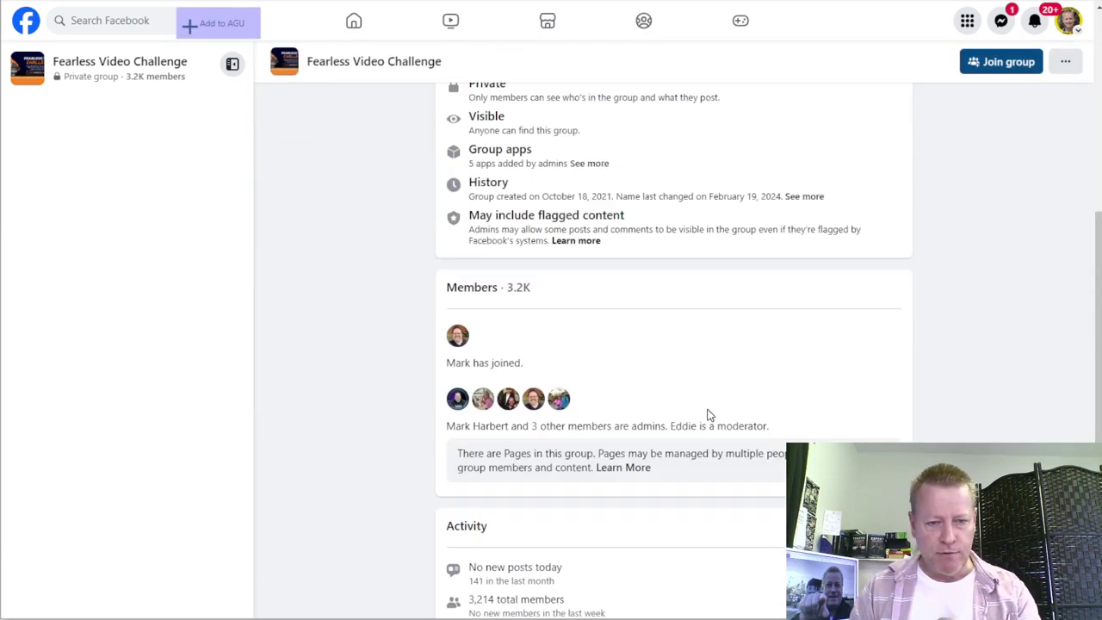
pyautogui.scroll(-4, 708, 414)
pyautogui.scroll(10, 707, 414)
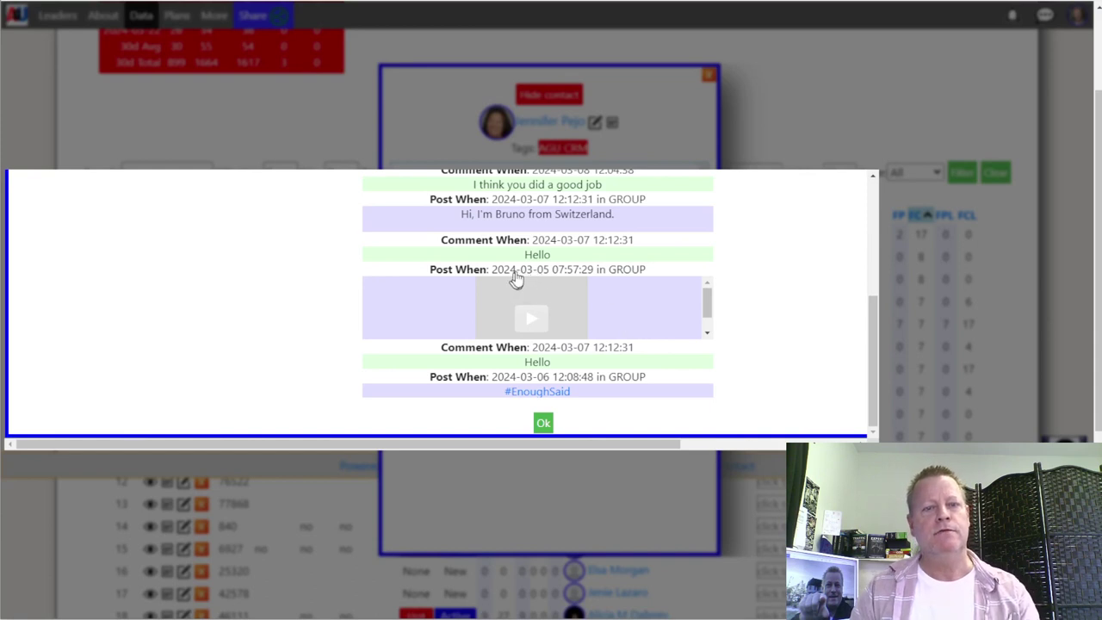
pyautogui.scroll(1, 755, 336)
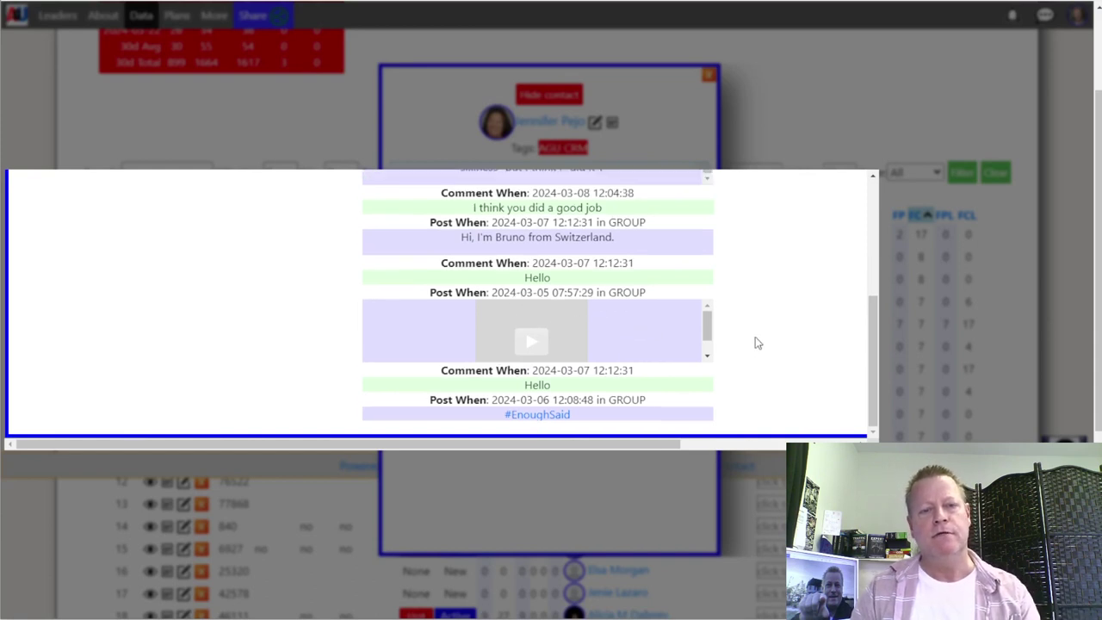
# Read the remaining comments in the contact's last 5 comments list and return to the contact card
pyautogui.scroll(-1, 732, 366)
pyautogui.scroll(-1, 603, 412)
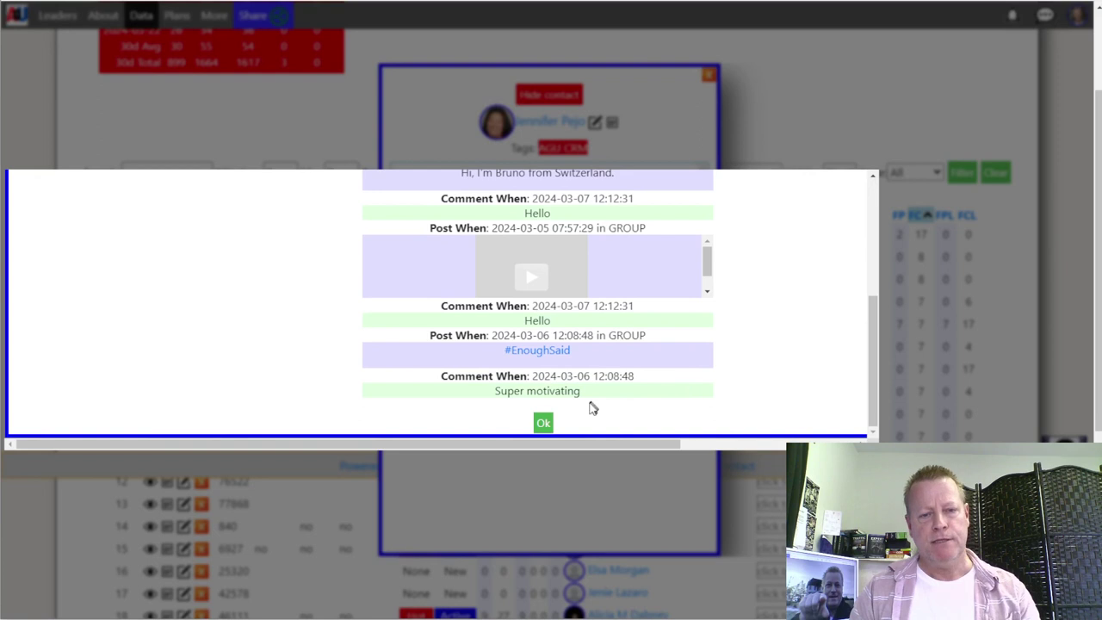
pyautogui.click(543, 422)
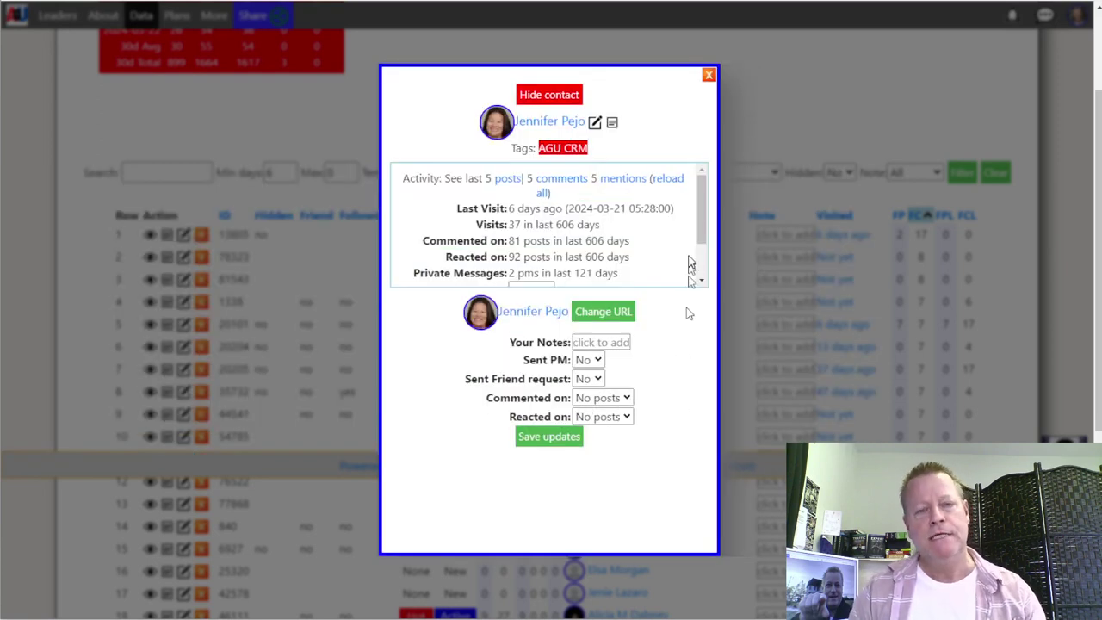
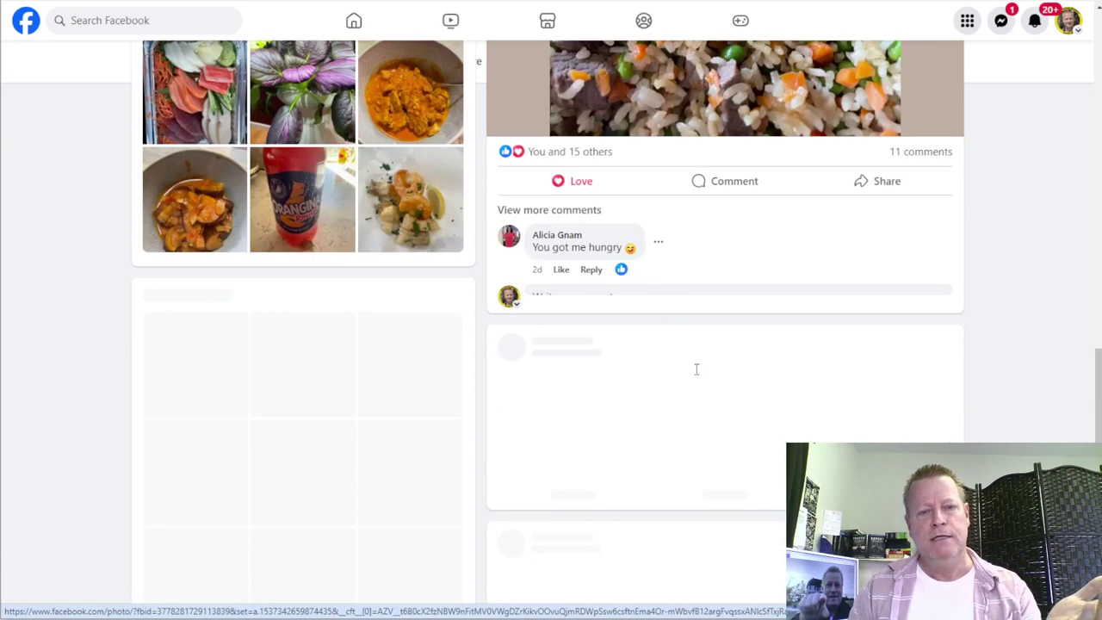
# Find the contact's March 18 hair donation memory on their Facebook profile and give it a Love reaction
pyautogui.scroll(-6, 696, 370)
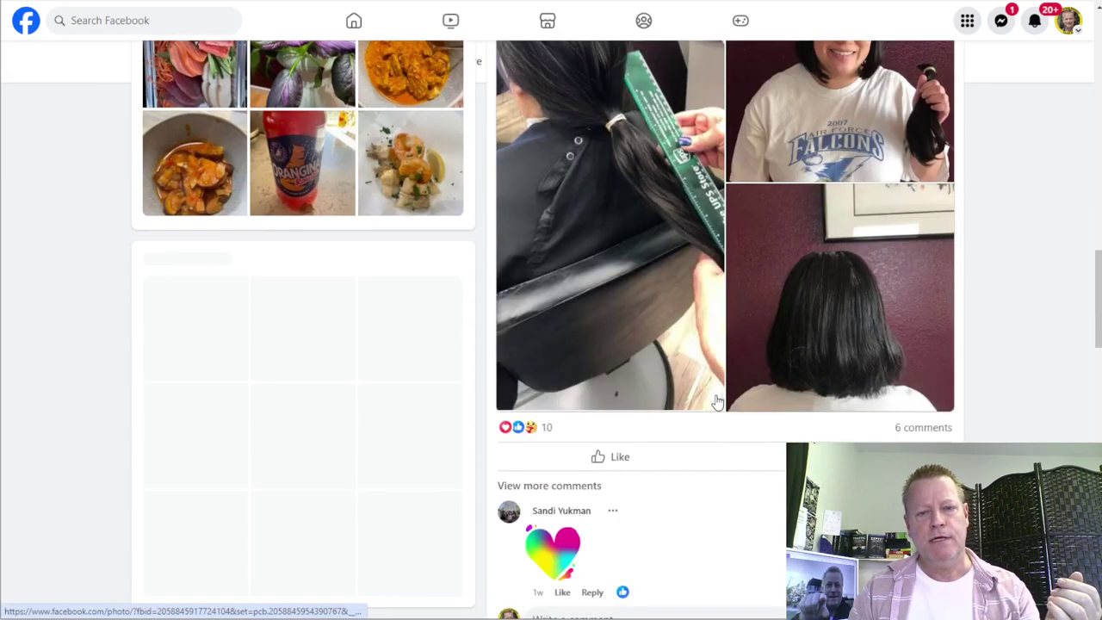
pyautogui.scroll(10, 717, 401)
pyautogui.scroll(-5, 717, 401)
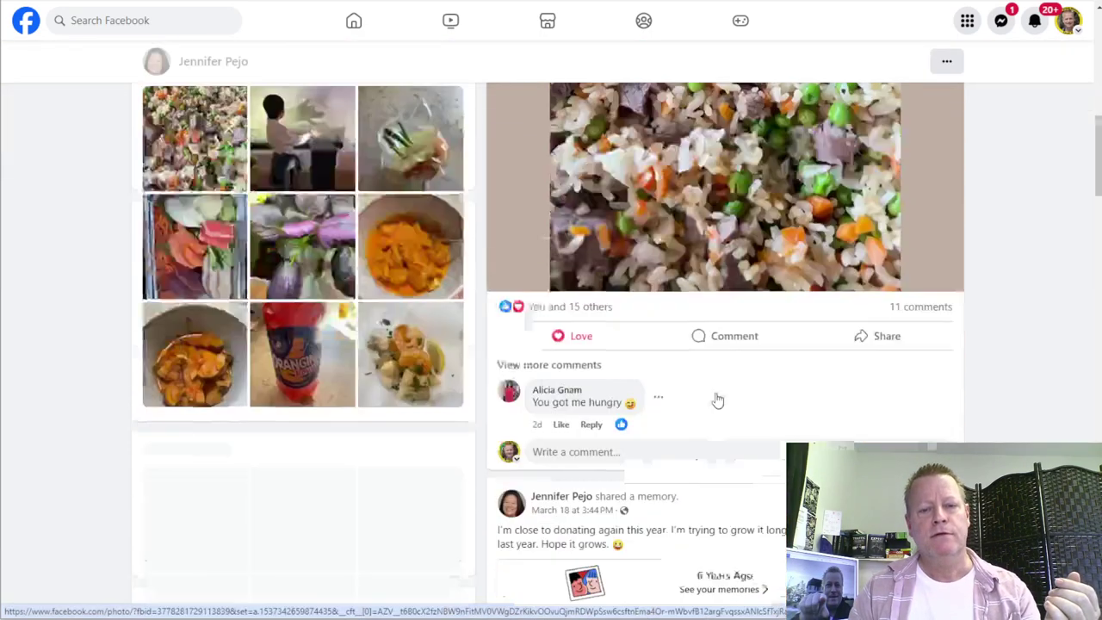
pyautogui.scroll(-4, 717, 400)
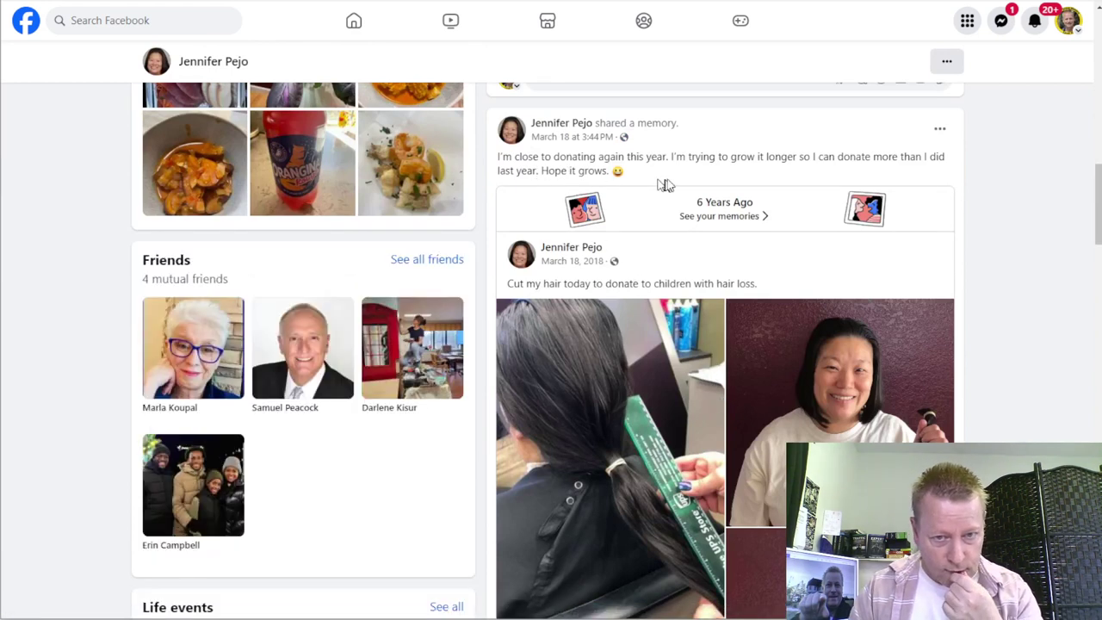
pyautogui.scroll(-3, 702, 326)
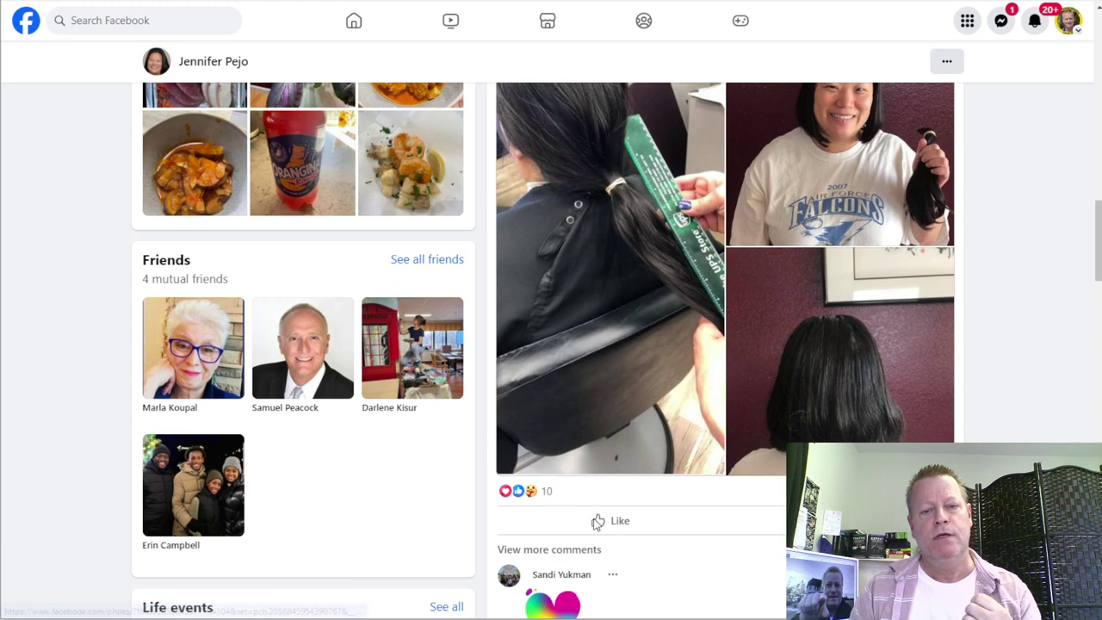
pyautogui.scroll(-2, 618, 527)
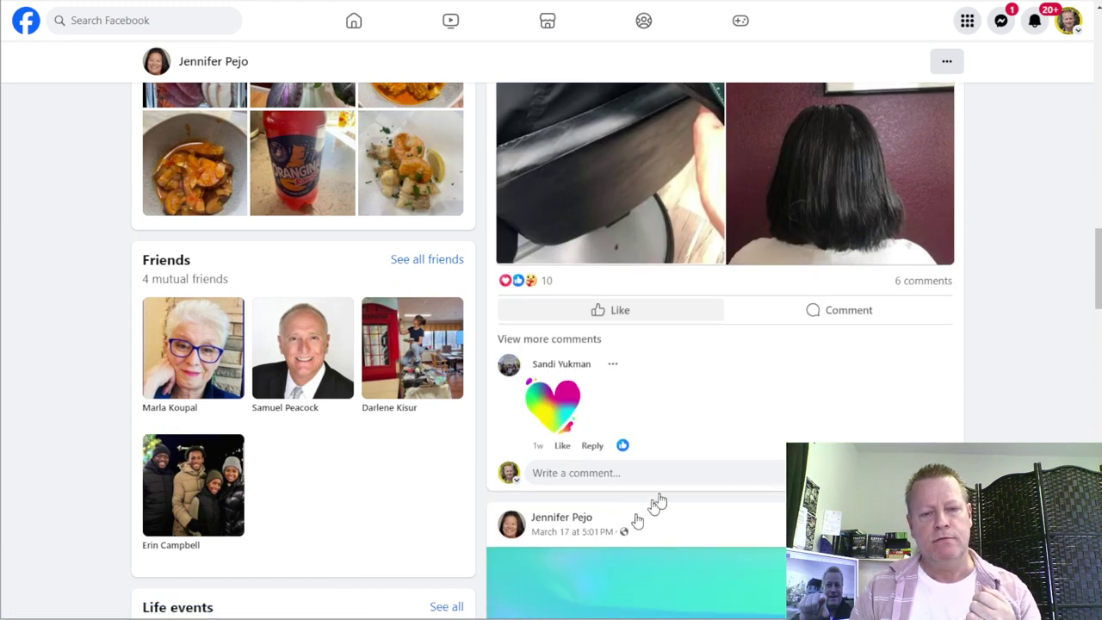
pyautogui.moveTo(622, 316)
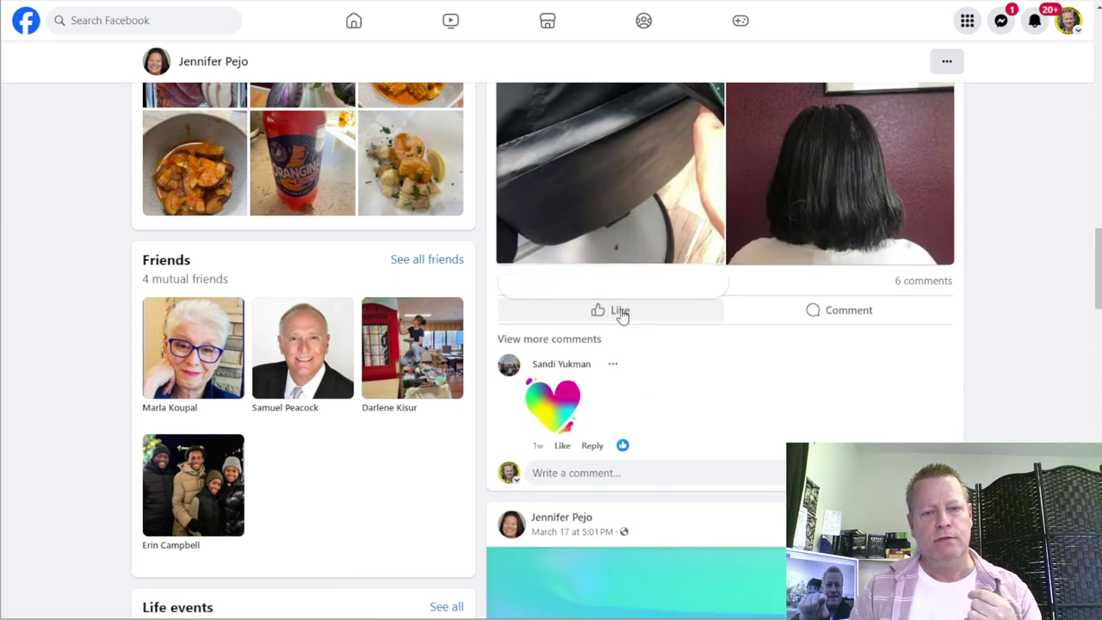
pyautogui.click(548, 285)
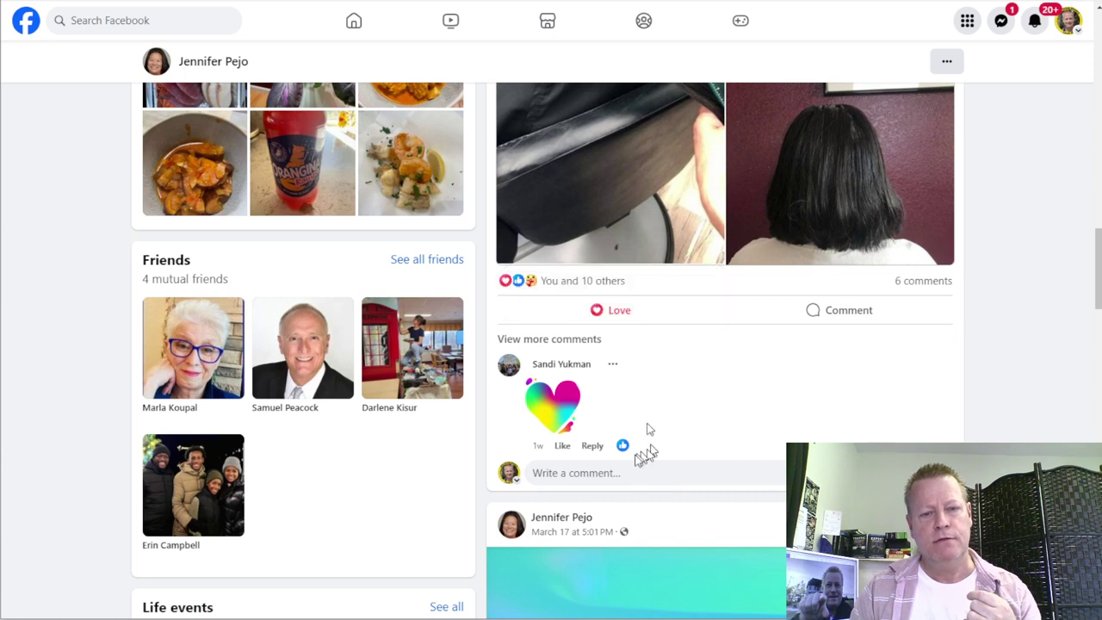
# Post the comment "oh that's such a great cause!" on the March 18 hair donation memory
pyautogui.click(634, 472)
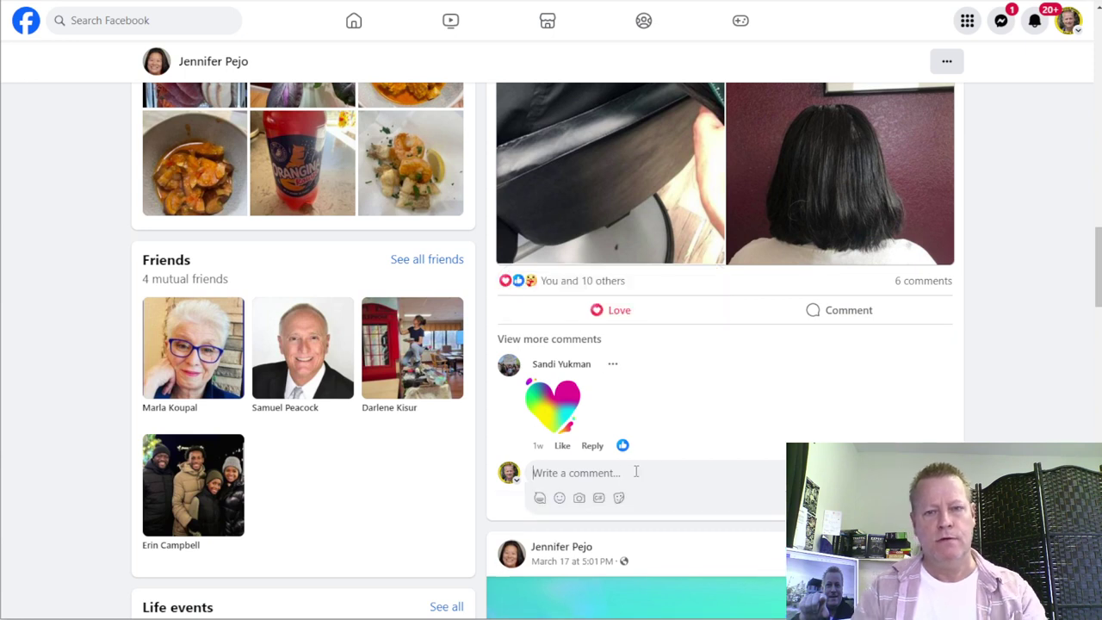
pyautogui.write('oh ')
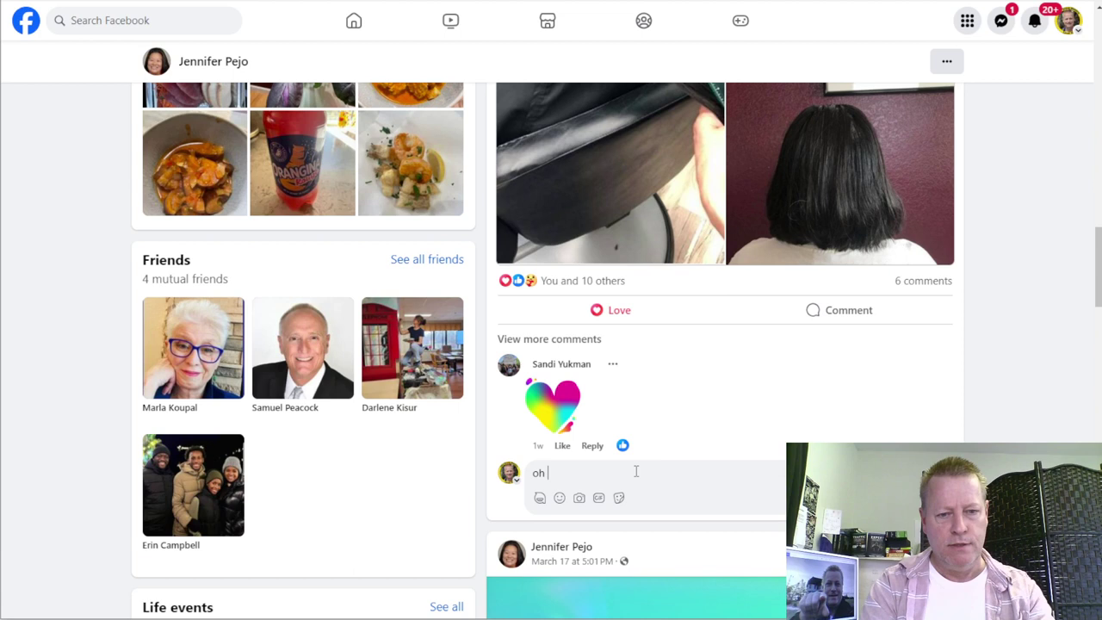
pyautogui.write("that's such a")
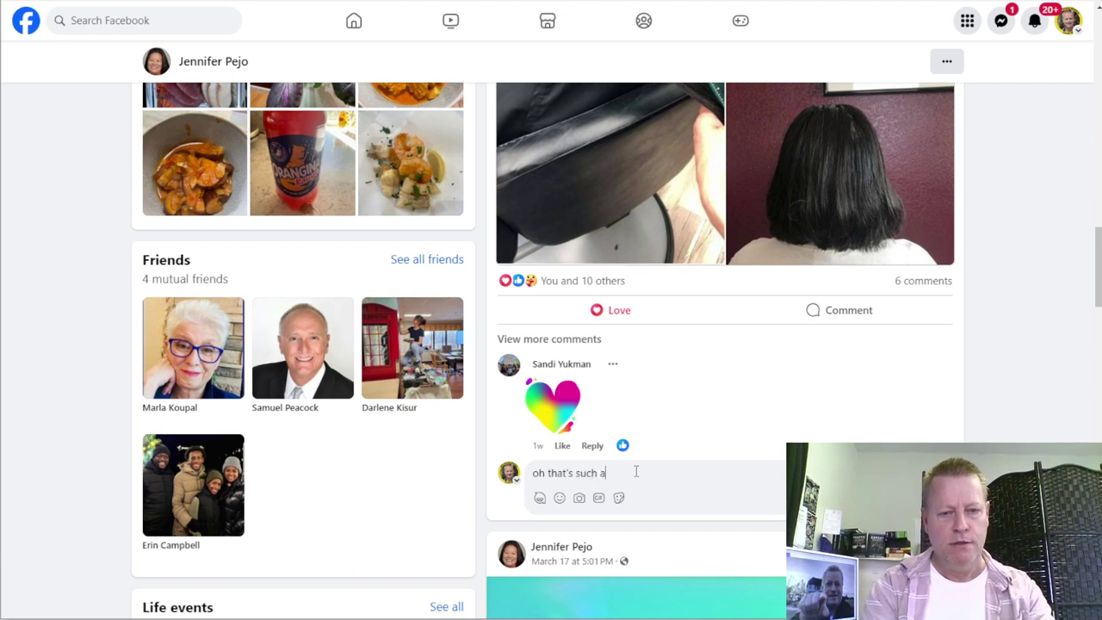
pyautogui.write(' sgreat cause')
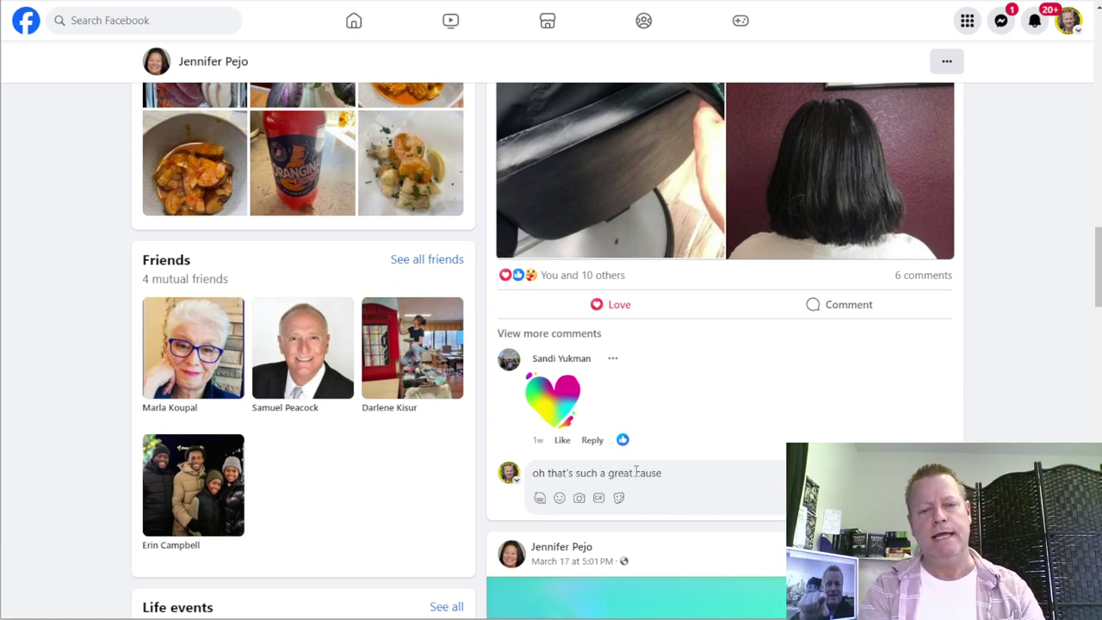
pyautogui.write('great cause!')
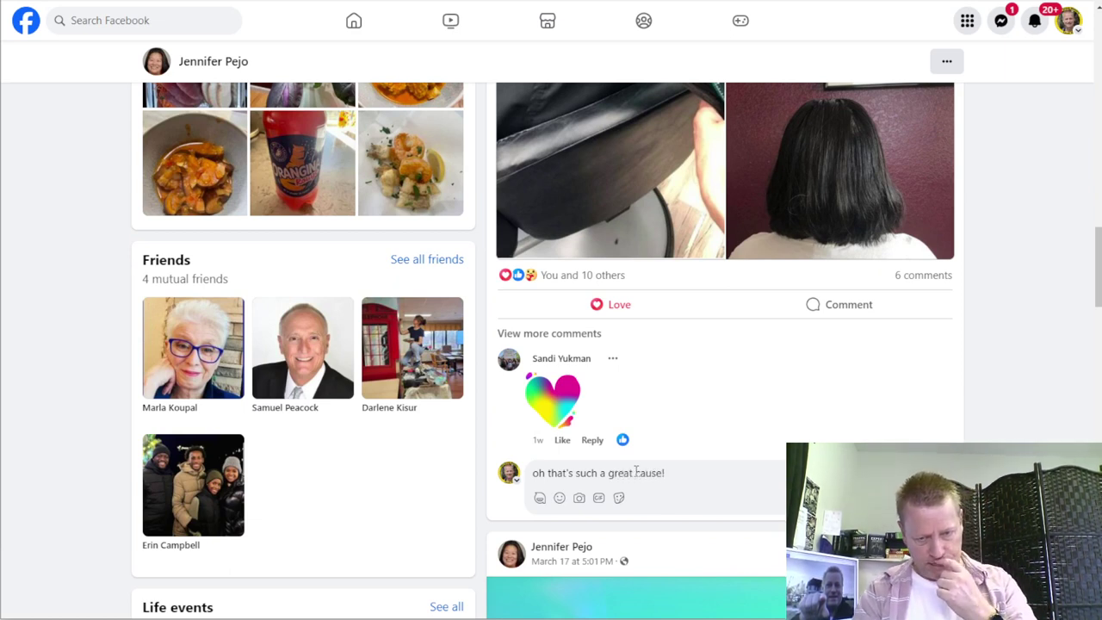
pyautogui.press('Return')
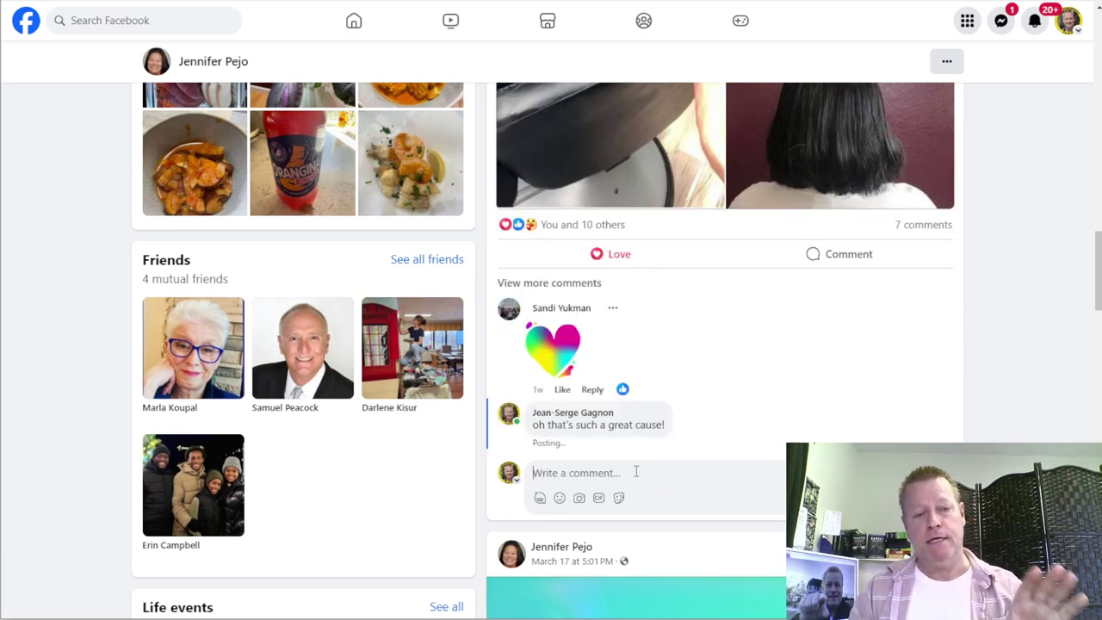
pyautogui.scroll(-5, 693, 392)
pyautogui.scroll(10, 694, 392)
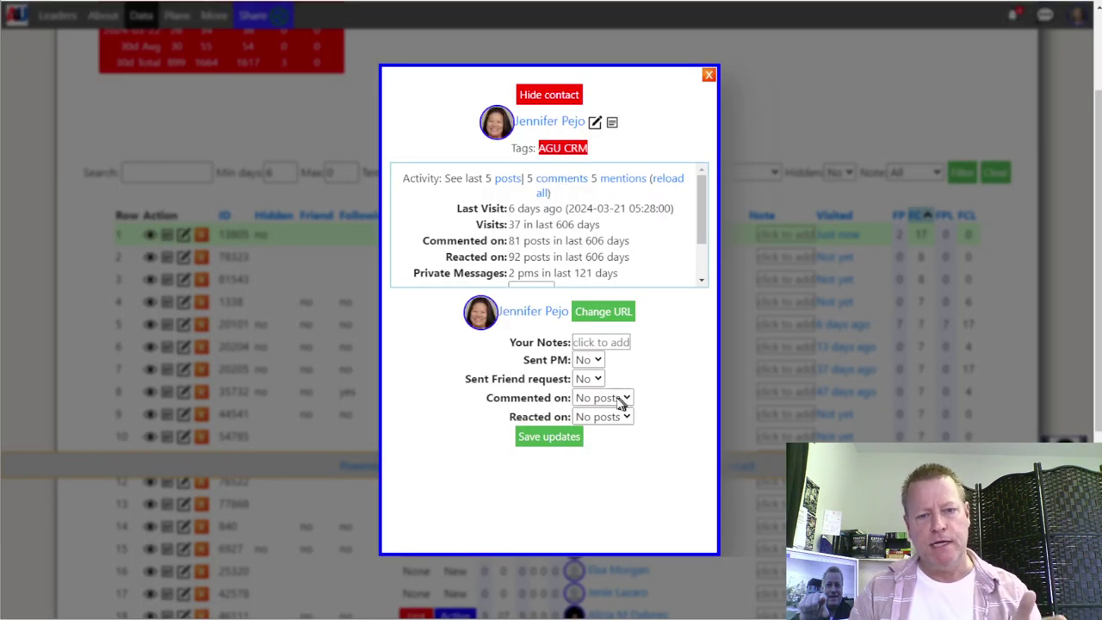
# Log 1 post commented on and 1 post reacted on in the contact's card and save the updates
pyautogui.click(622, 398)
pyautogui.click(598, 433)
pyautogui.click(625, 417)
pyautogui.click(599, 448)
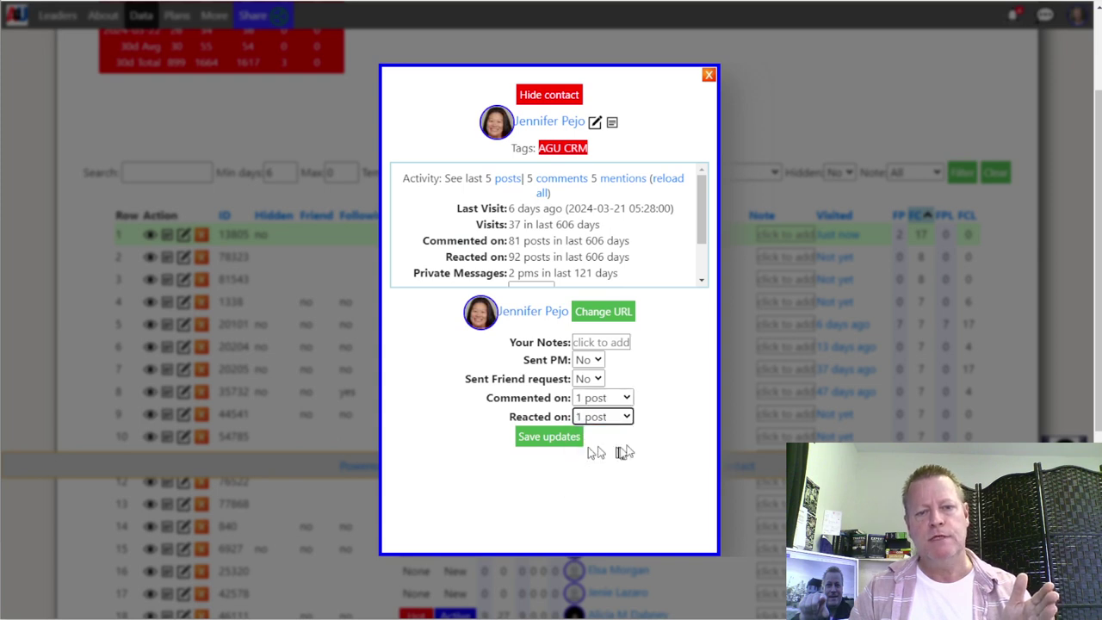
pyautogui.click(548, 437)
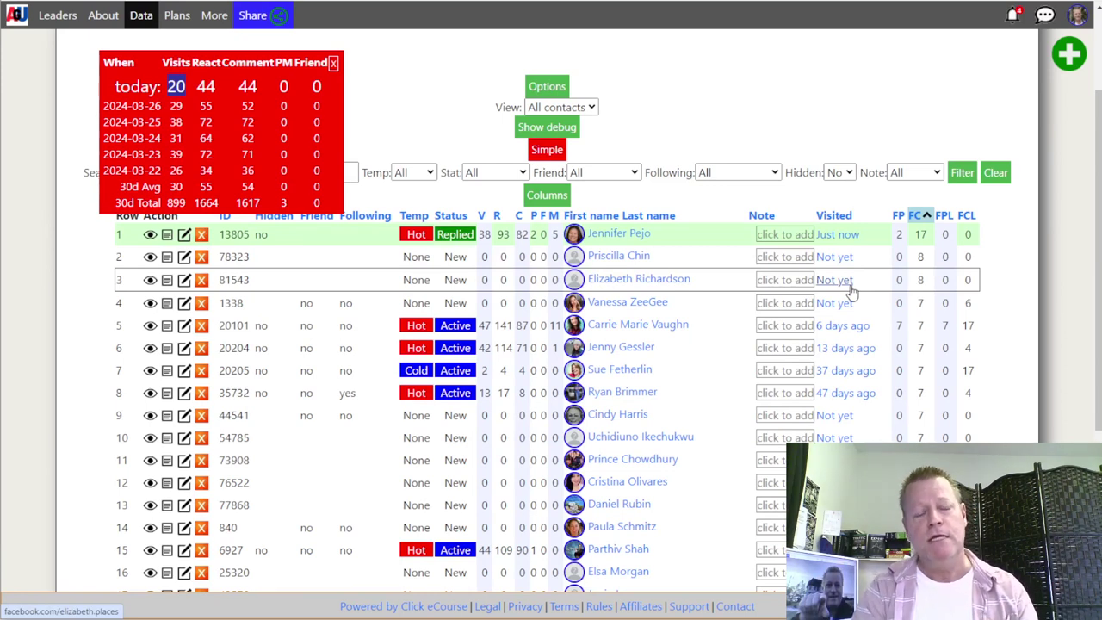
# Look through the 25 loaded contacts and load more records at the end of the list
pyautogui.scroll(-4, 850, 292)
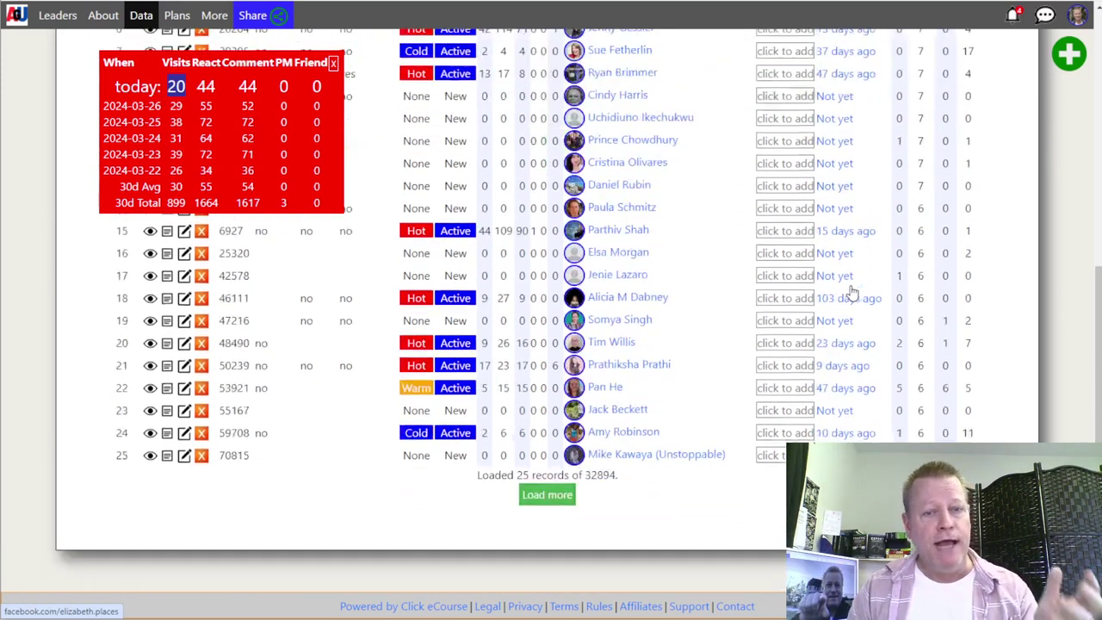
pyautogui.scroll(5, 792, 284)
pyautogui.scroll(-5, 737, 273)
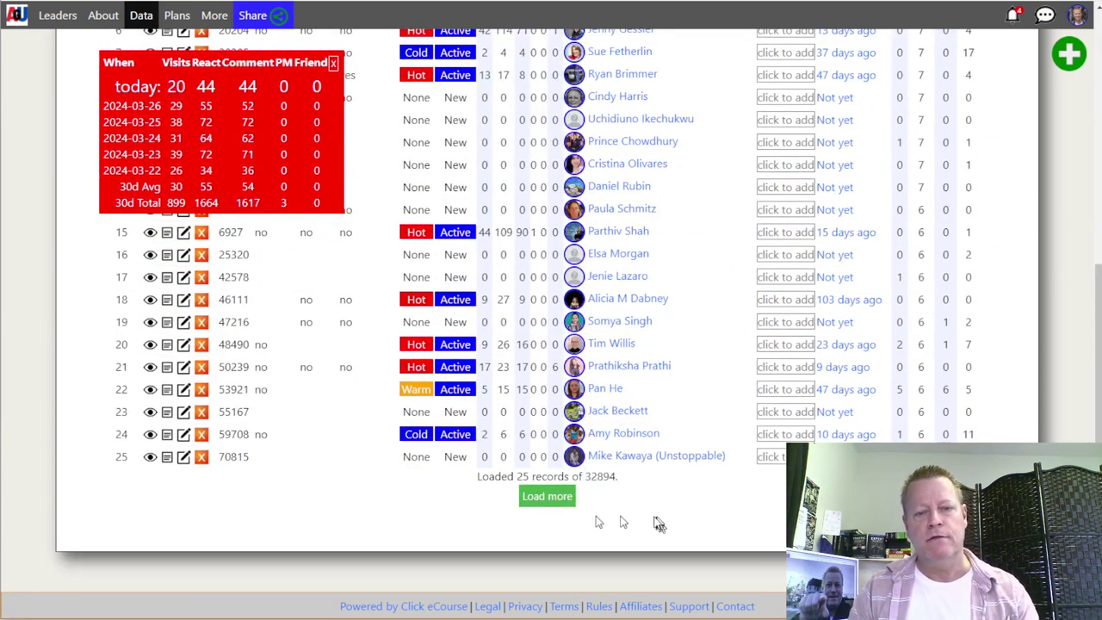
pyautogui.click(547, 496)
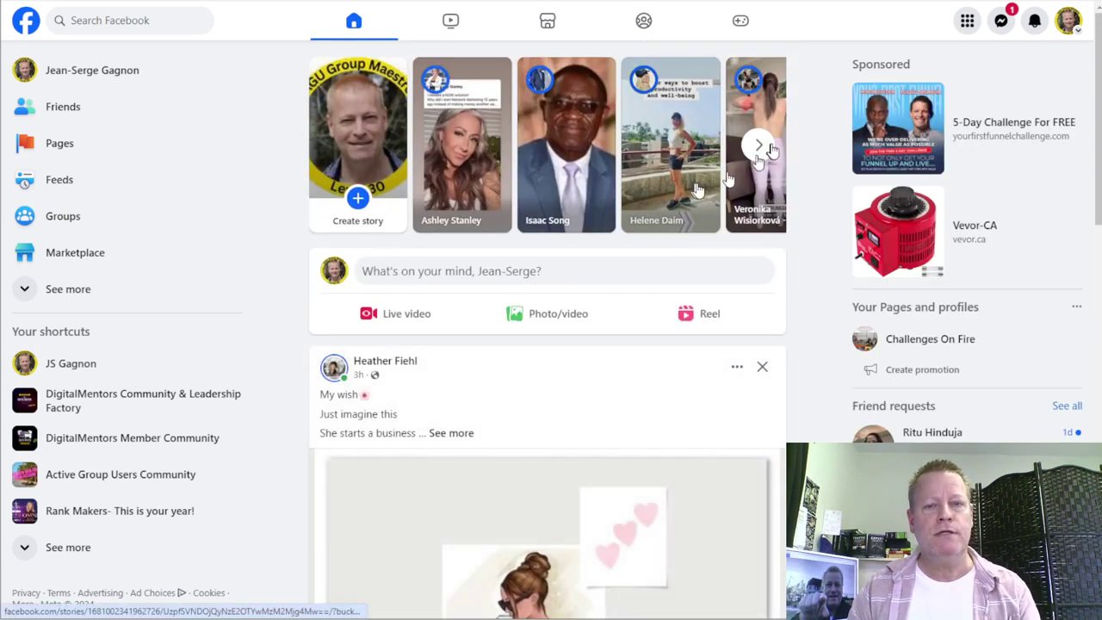
# Switch to Facebook and open the activity log from your own profile
pyautogui.click(161, 139)
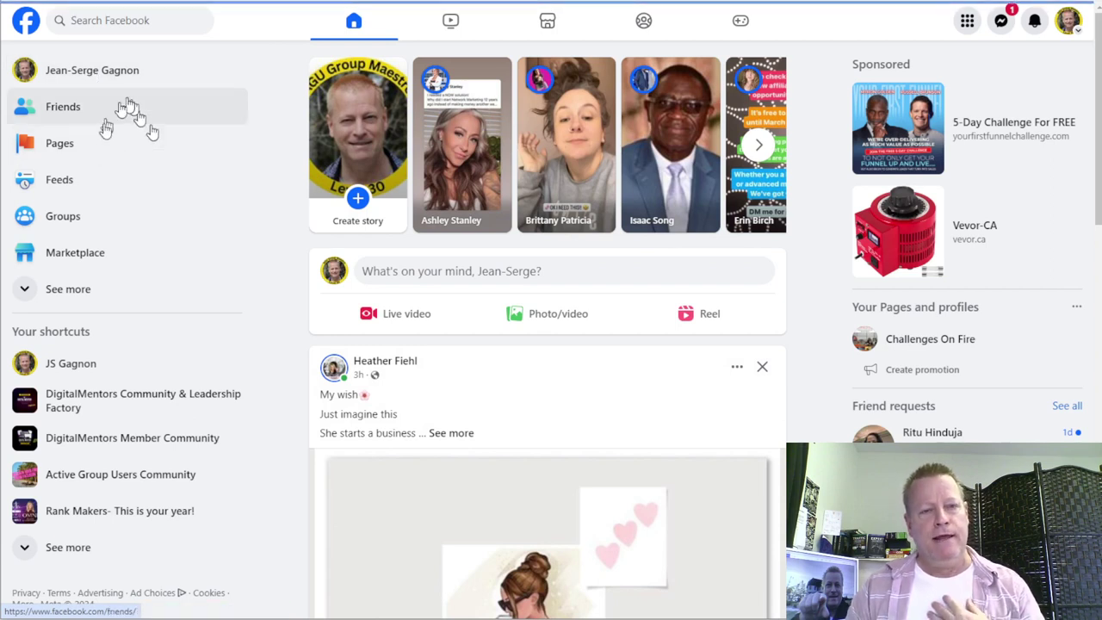
pyautogui.click(115, 158)
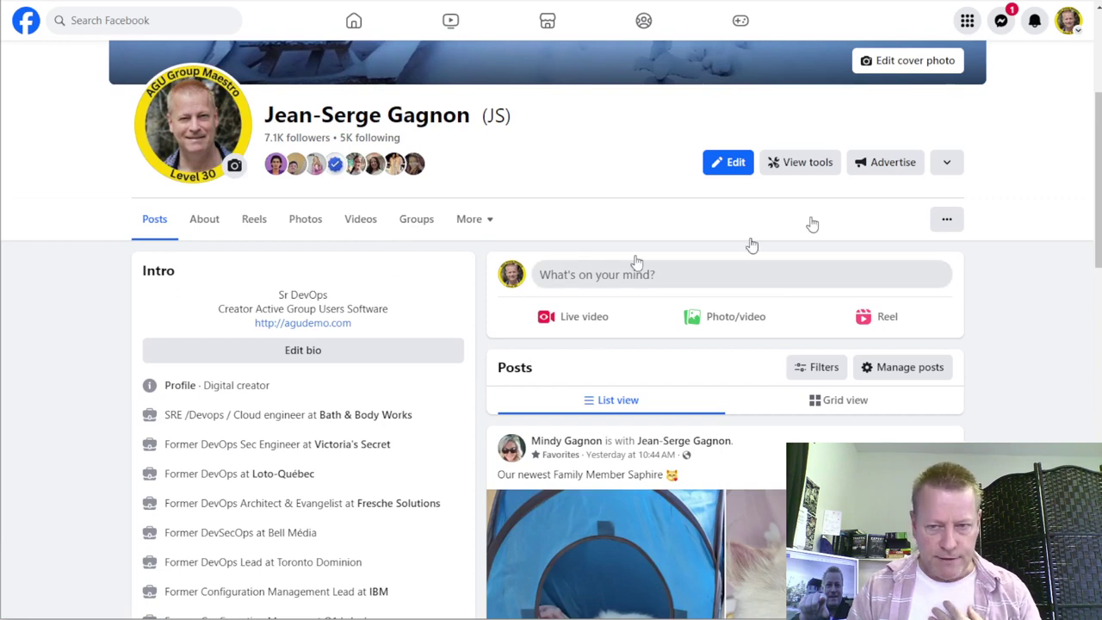
pyautogui.click(946, 222)
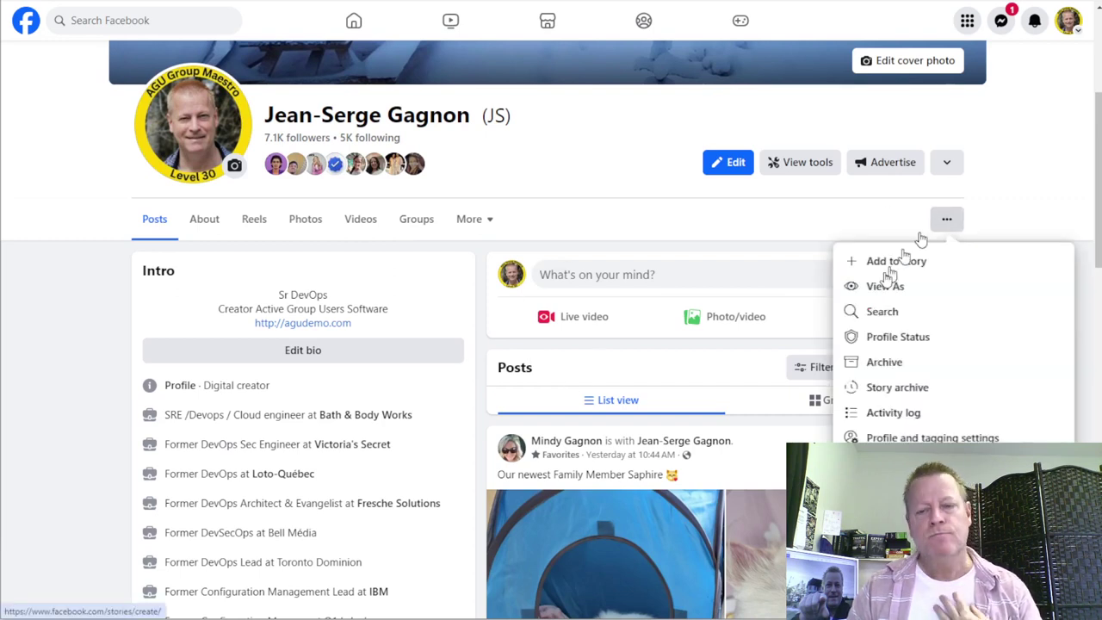
pyautogui.click(915, 414)
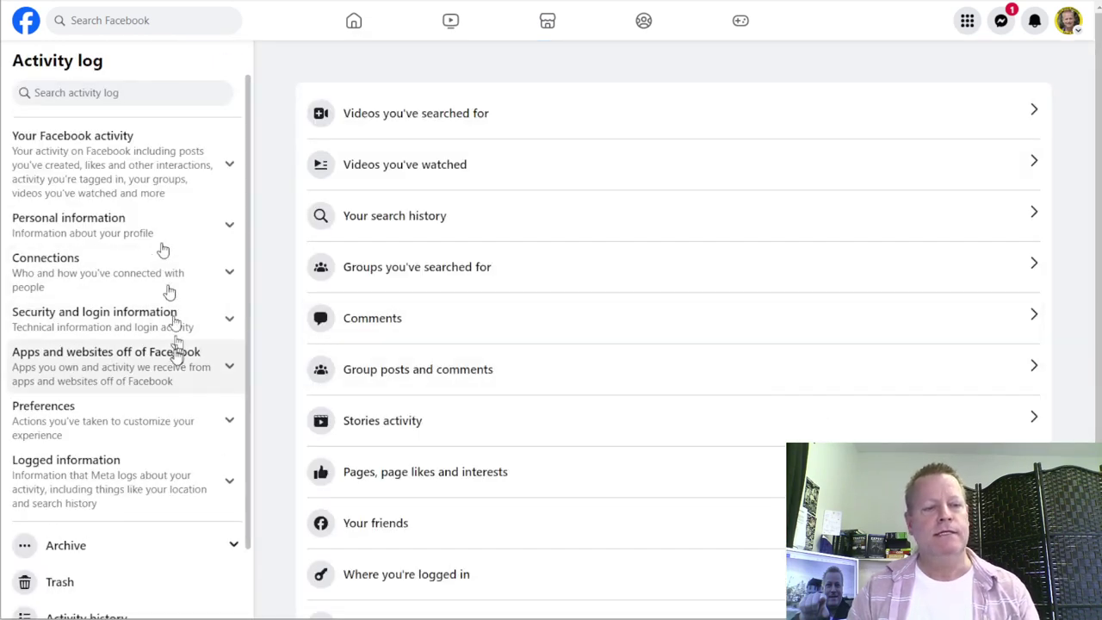
# Open the Comments section of the activity log and look over the comments made on March 27, 2024
pyautogui.scroll(-2, 174, 353)
pyautogui.scroll(2, 183, 431)
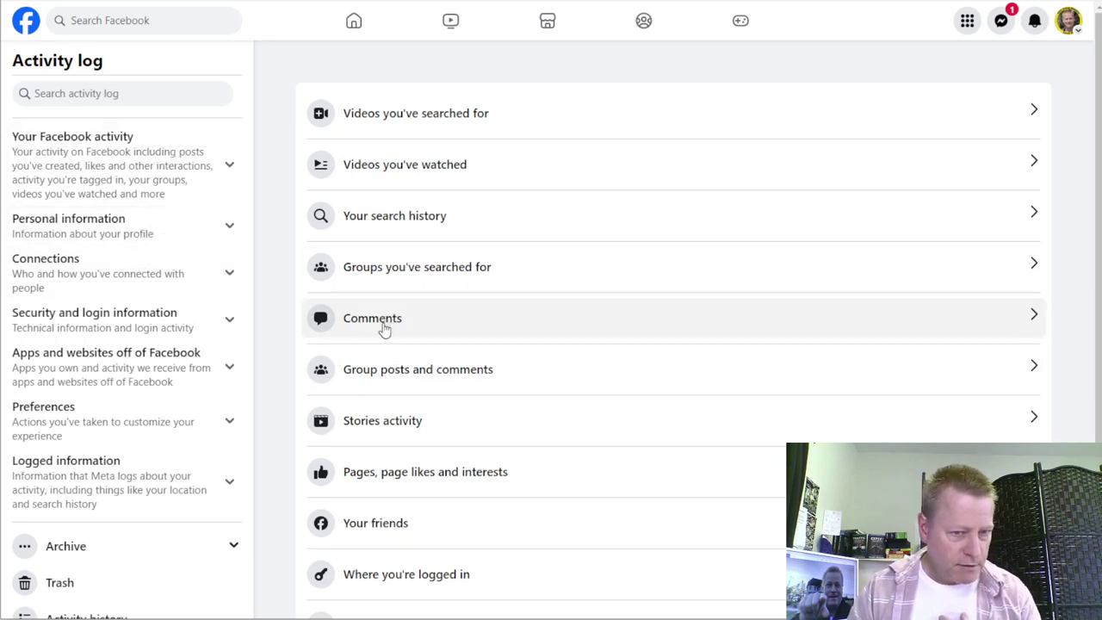
pyautogui.click(439, 338)
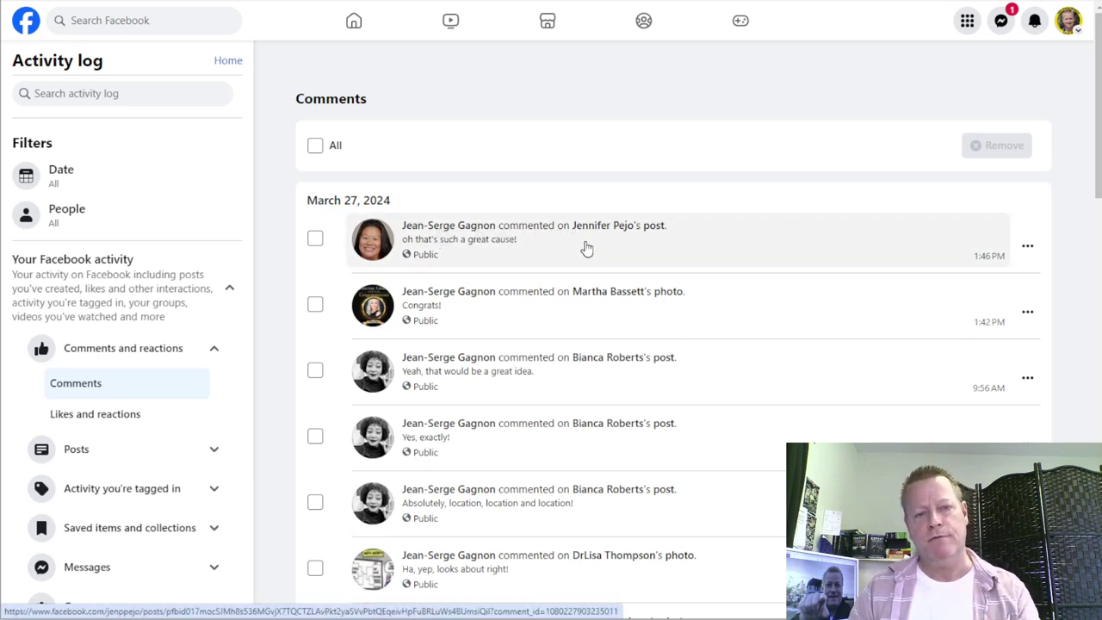
pyautogui.scroll(-1, 532, 316)
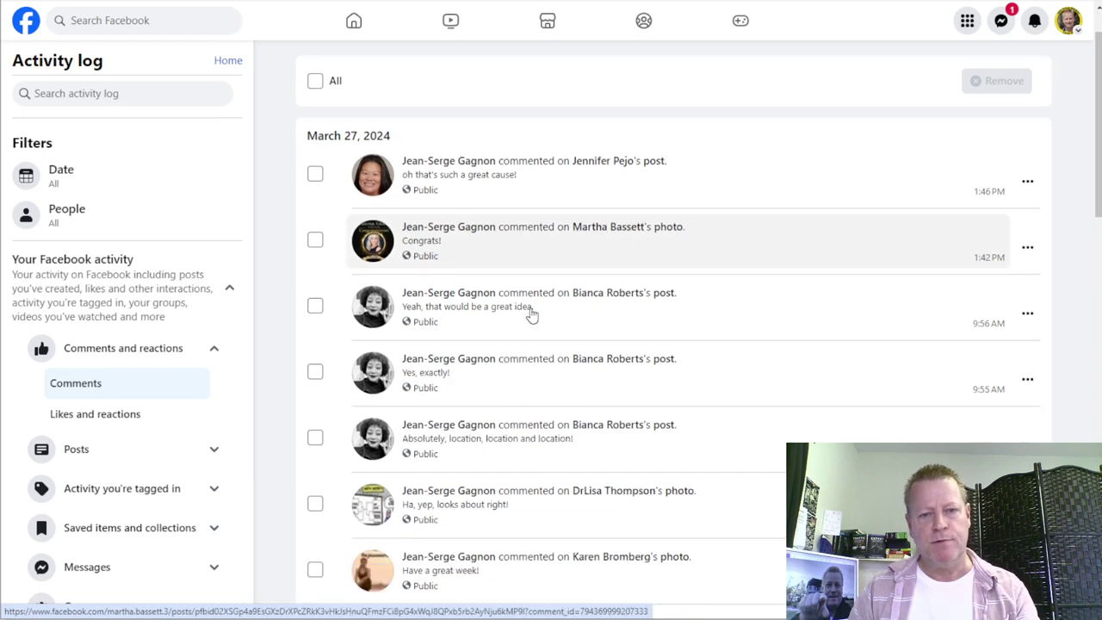
pyautogui.scroll(-4, 508, 259)
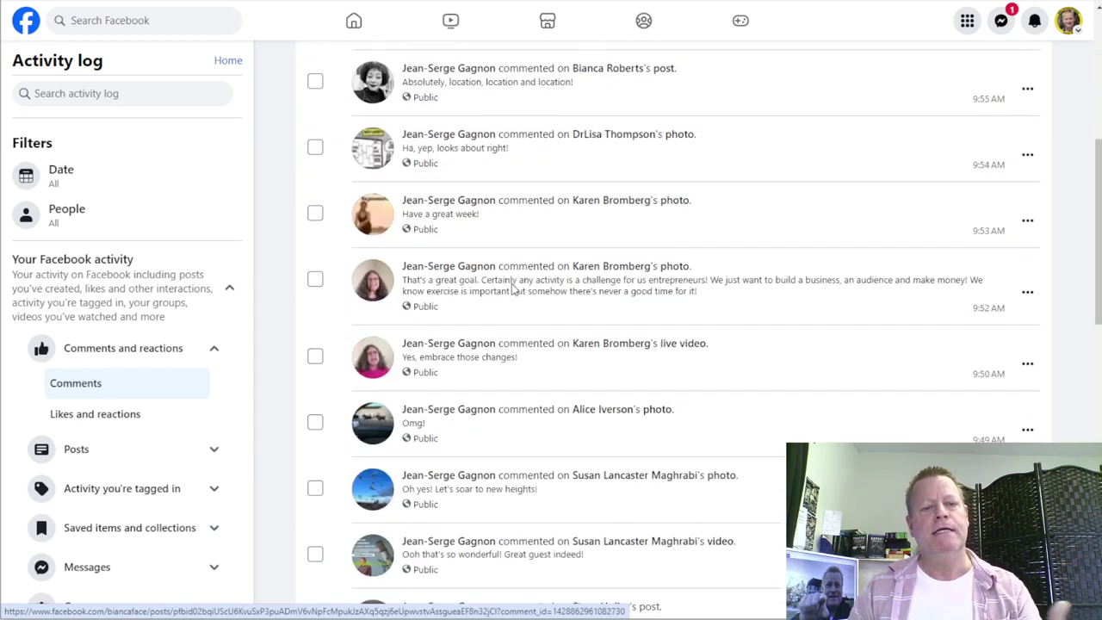
pyautogui.scroll(-3, 511, 284)
pyautogui.scroll(8, 500, 319)
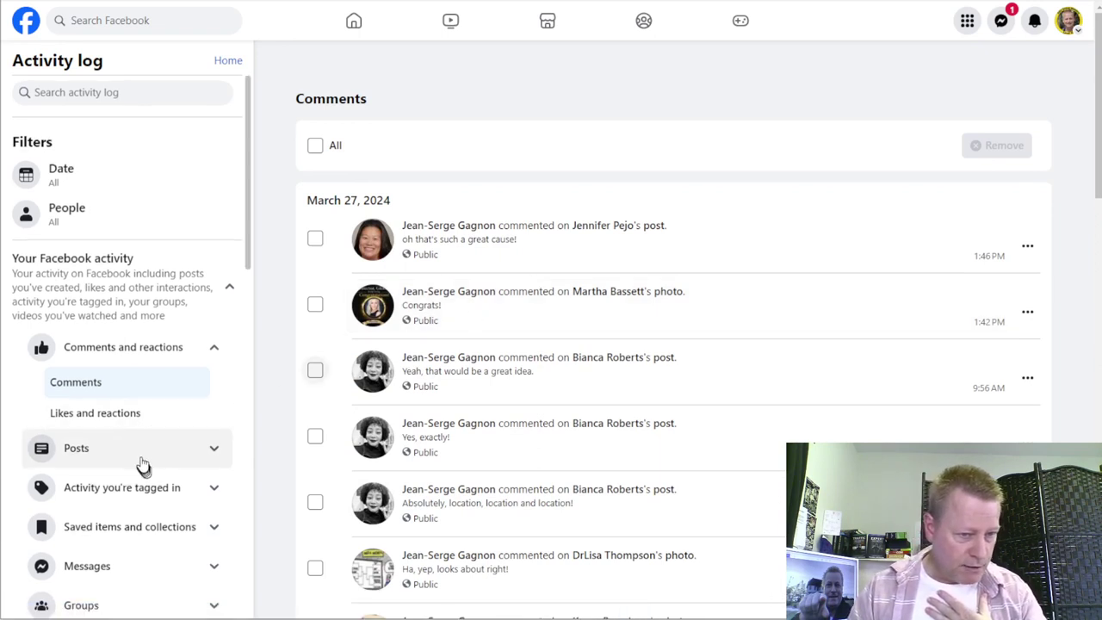
# Look through the activity log's categories and open the Activity you're tagged in section
pyautogui.scroll(-2, 140, 460)
pyautogui.scroll(-2, 126, 422)
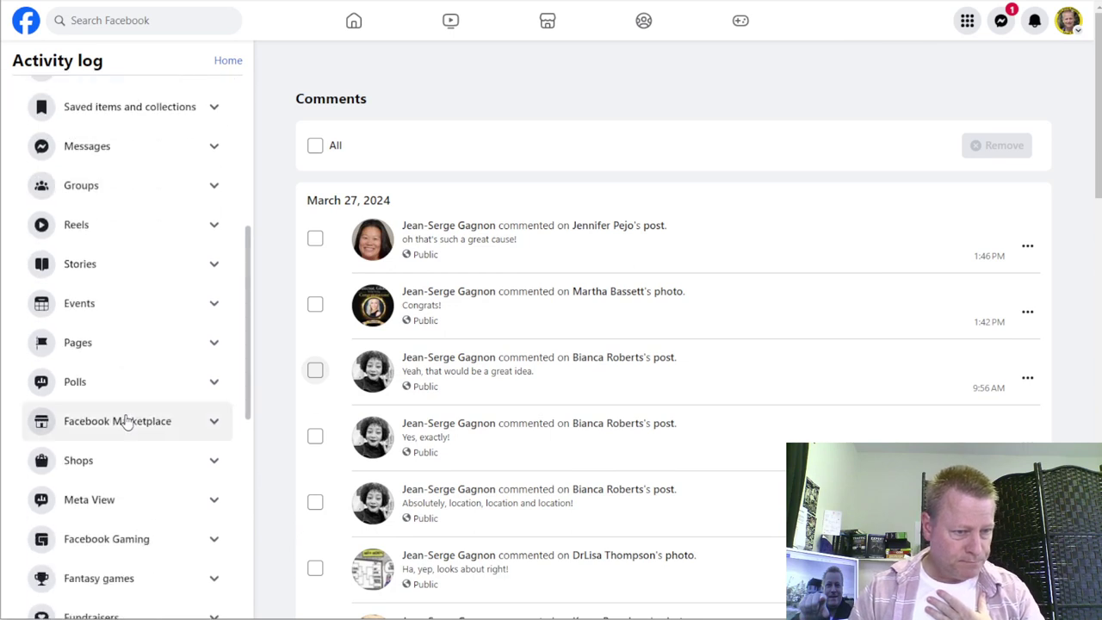
pyautogui.scroll(-3, 158, 443)
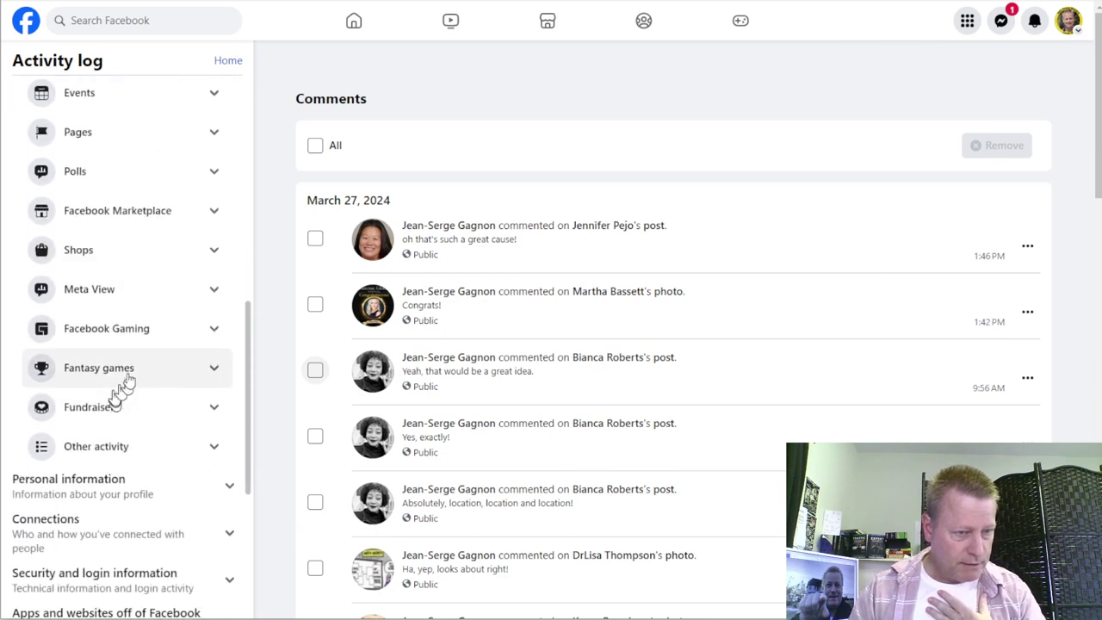
pyautogui.scroll(3, 129, 377)
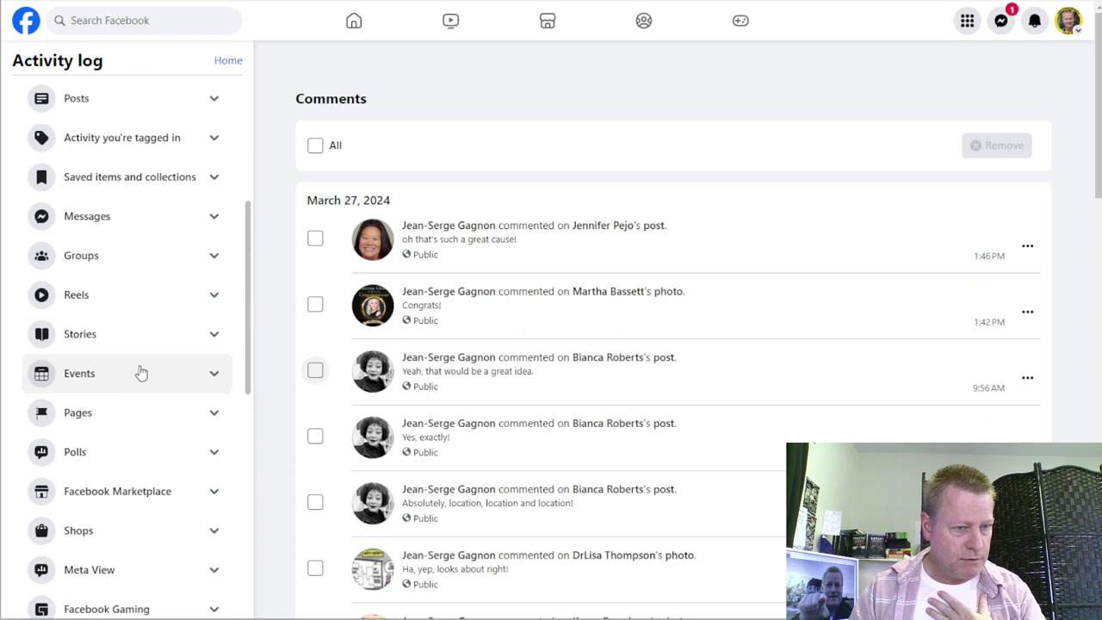
pyautogui.scroll(3, 137, 371)
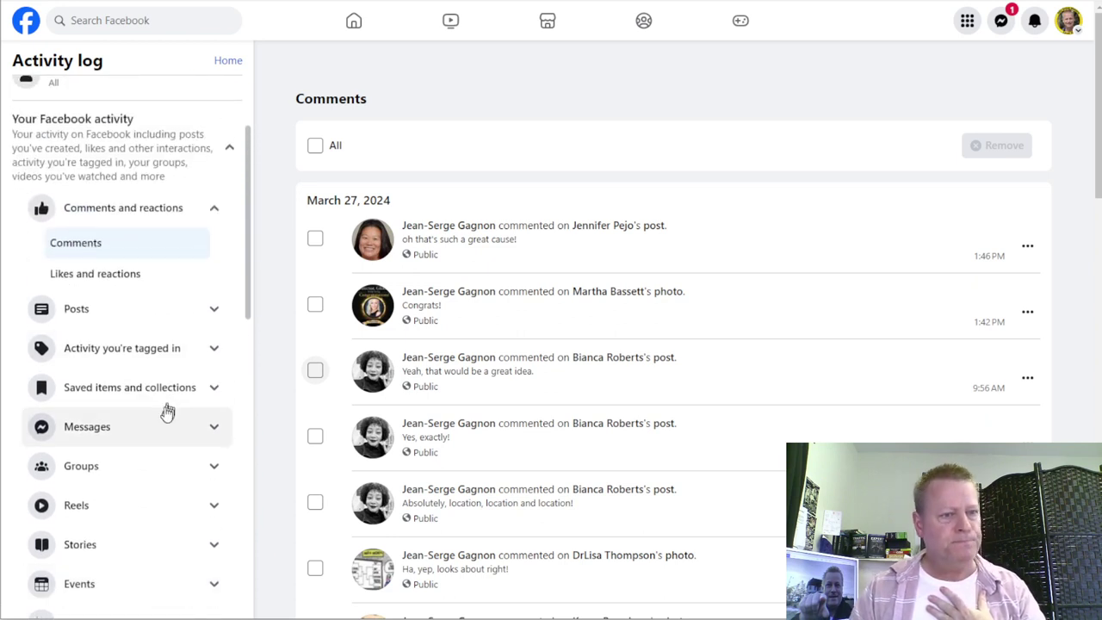
pyautogui.click(212, 353)
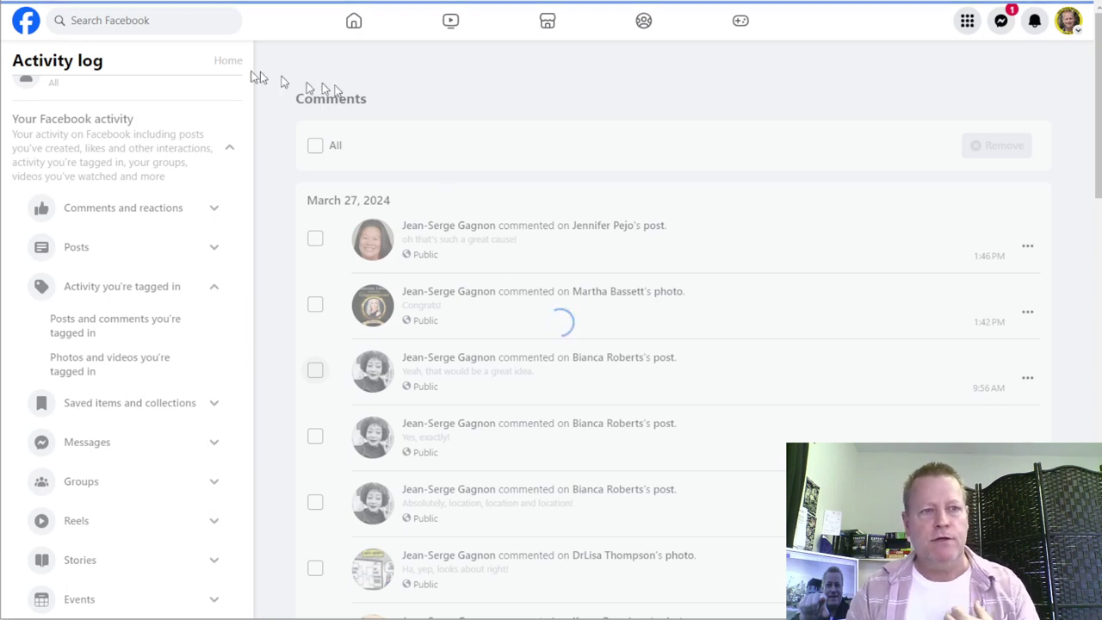
# Open the Facebook notifications and look through the recent comment mentions and likes
pyautogui.click(1030, 26)
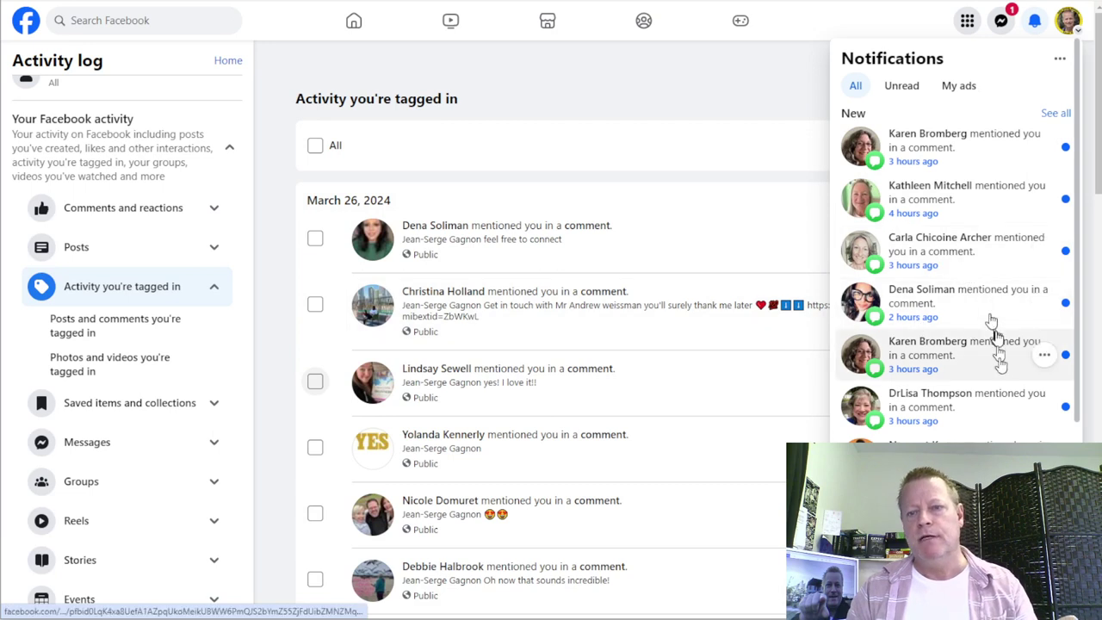
pyautogui.scroll(-3, 990, 302)
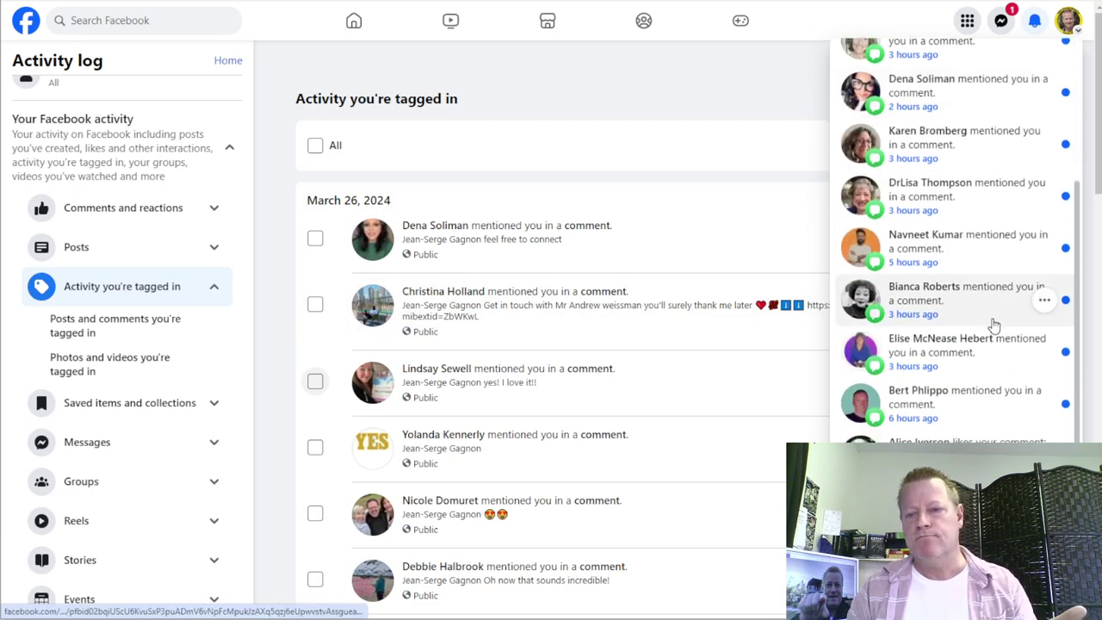
pyautogui.scroll(-1, 990, 303)
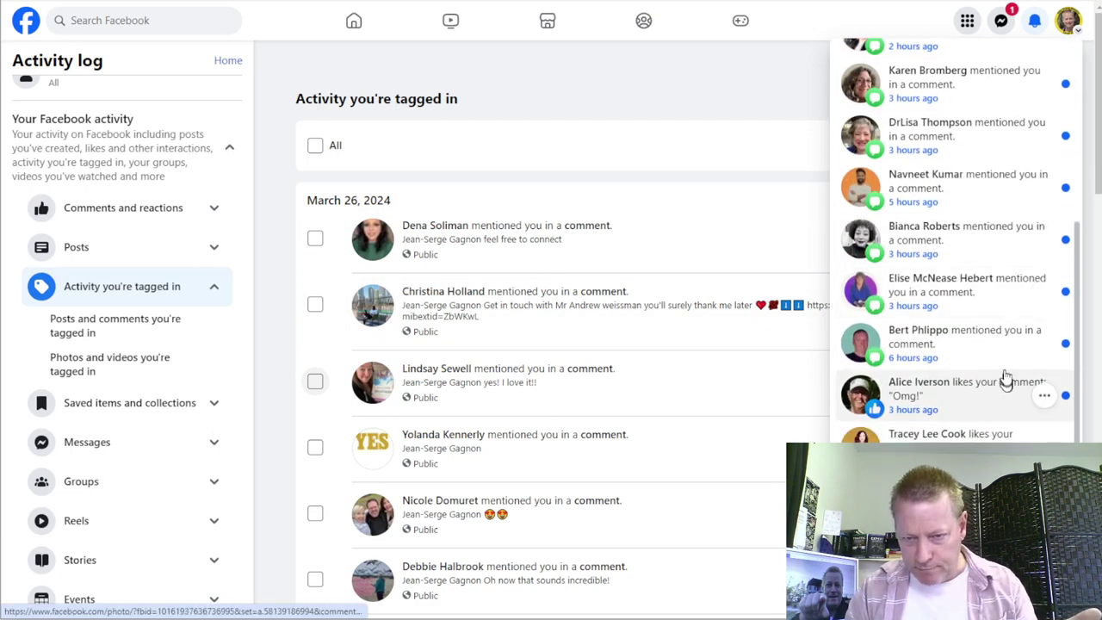
# Switch back to the Active Group Users contact list, review the contacts sorted by FC, and load more records after the last row
pyautogui.scroll(5, 969, 405)
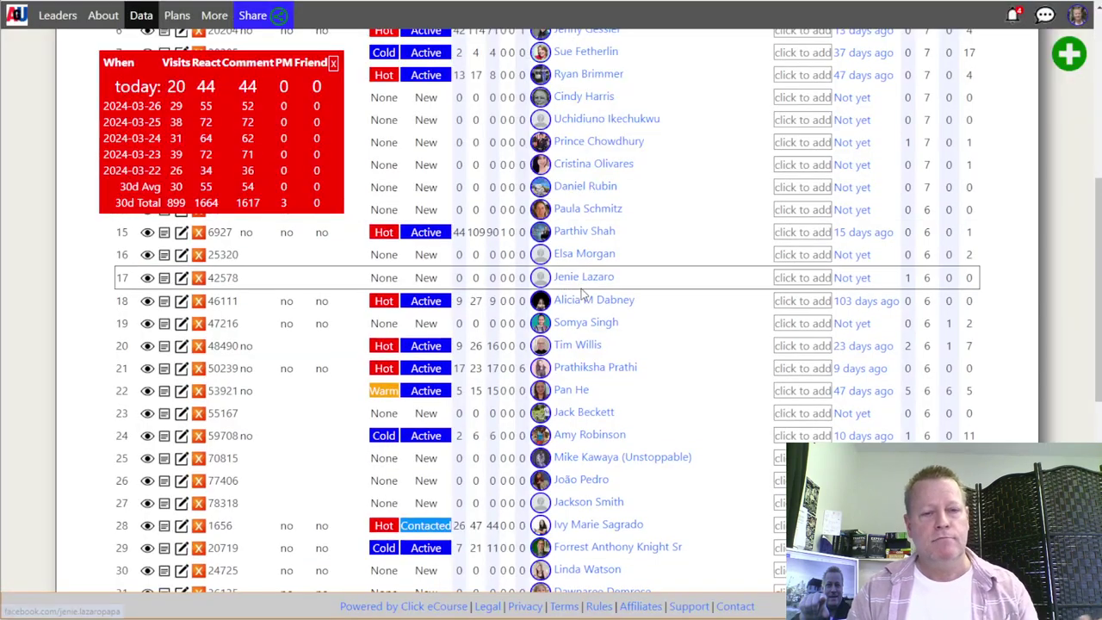
pyautogui.scroll(-4, 621, 306)
pyautogui.scroll(-3, 620, 306)
pyautogui.scroll(15, 646, 361)
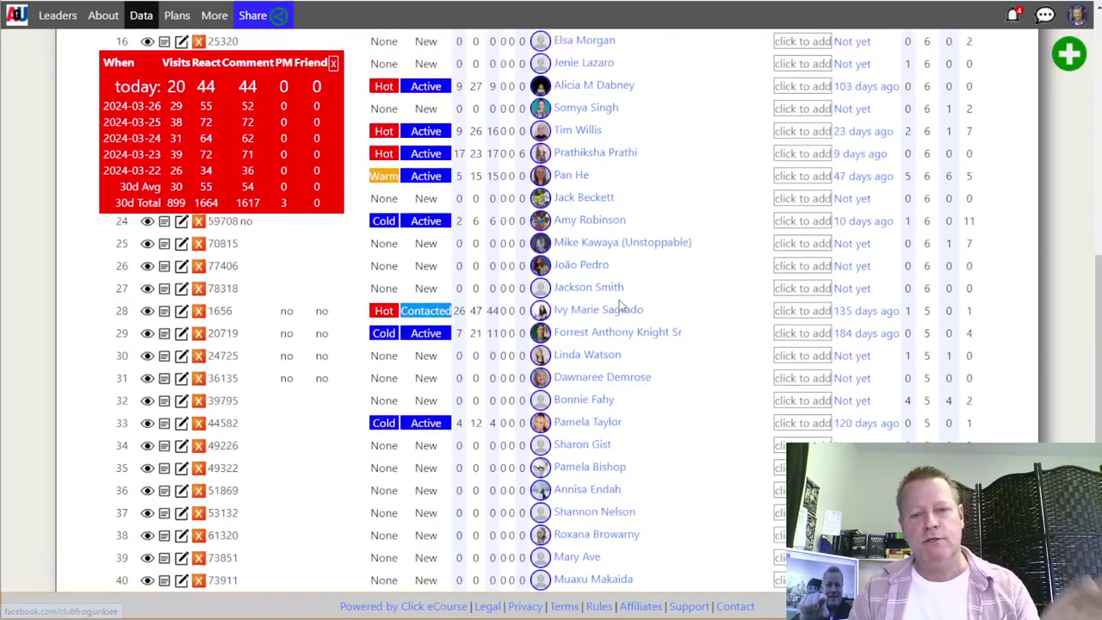
pyautogui.scroll(-6, 676, 422)
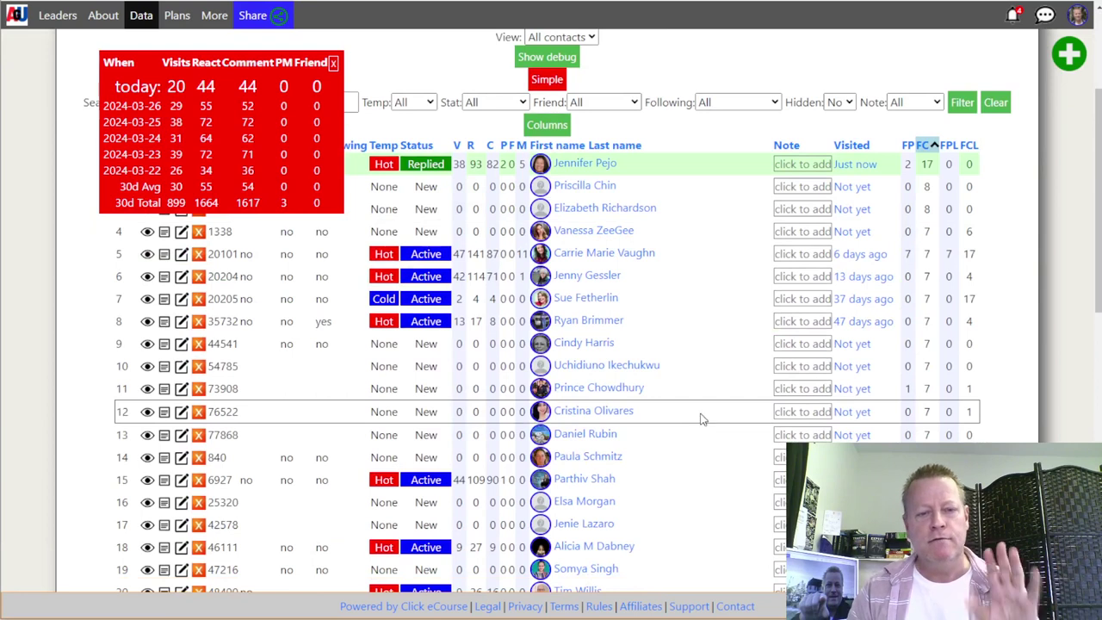
pyautogui.scroll(-6, 666, 423)
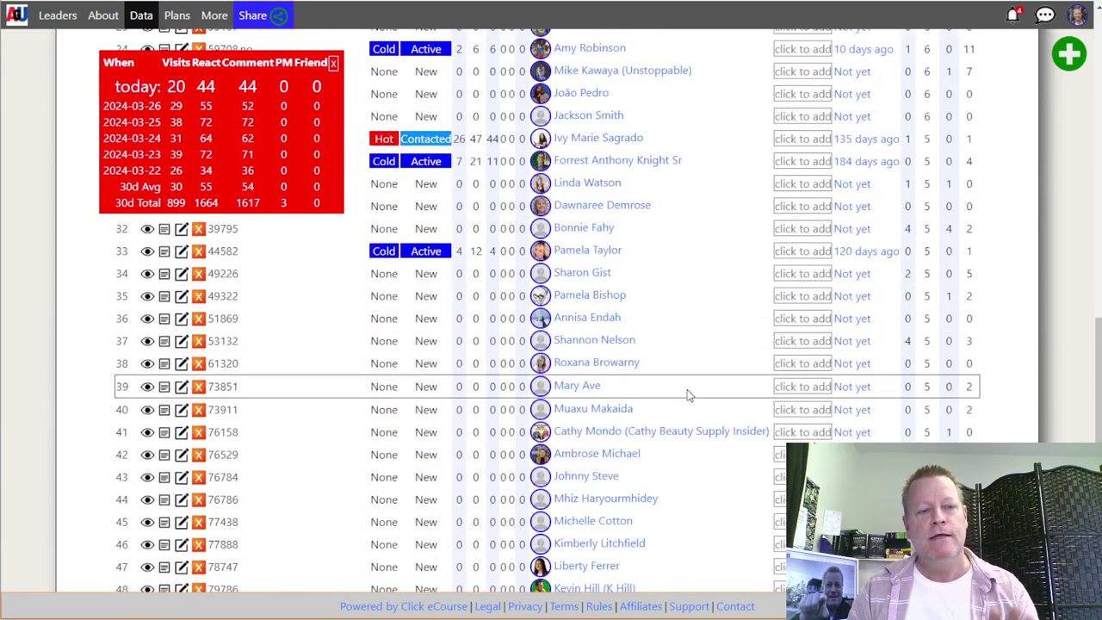
pyautogui.click(547, 494)
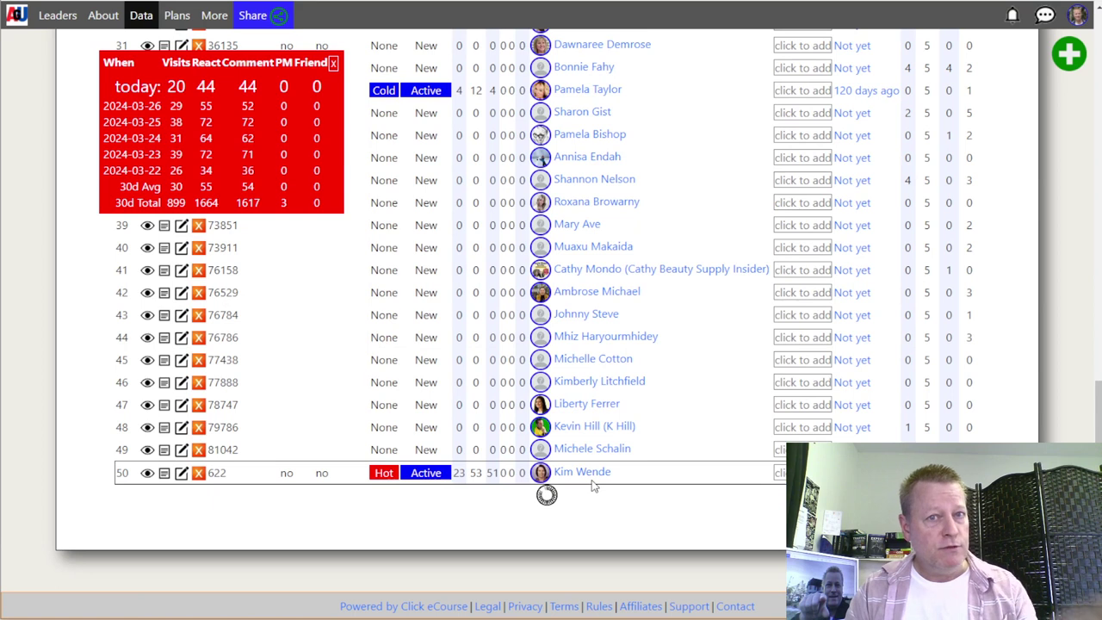
pyautogui.scroll(6, 641, 460)
pyautogui.scroll(4, 641, 460)
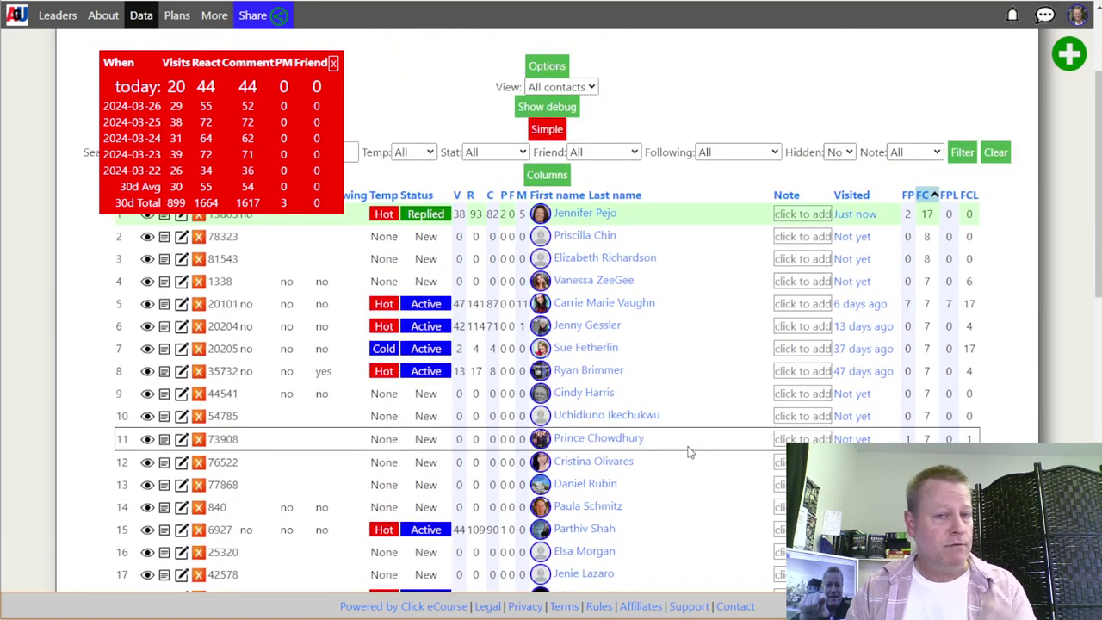